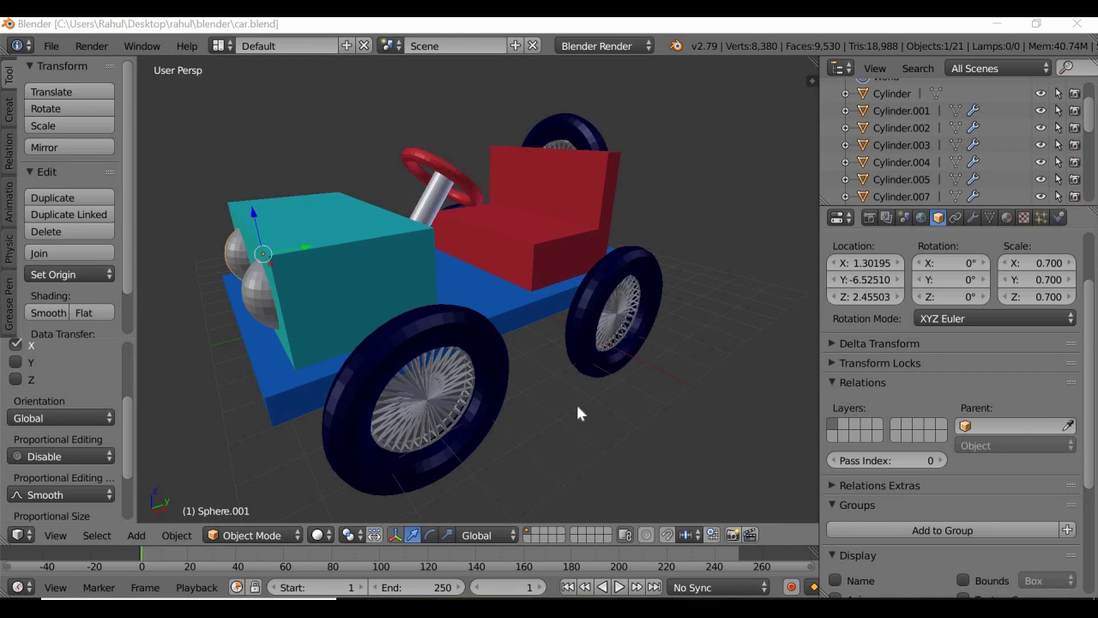
Examine the finished car model from different angles and distances, including its base.
{"action": "middle_click_drag", "start_coordinate": [572, 396], "coordinate": [465, 320]}
{"action": "right_click", "coordinate": [478, 321]}
{"action": "scroll", "coordinate": [478, 326], "scroll_direction": "down", "scroll_amount": 4}
{"action": "scroll", "coordinate": [459, 293], "scroll_direction": "up", "scroll_amount": 2}
{"action": "scroll", "coordinate": [469, 293], "scroll_direction": "down", "scroll_amount": 2}
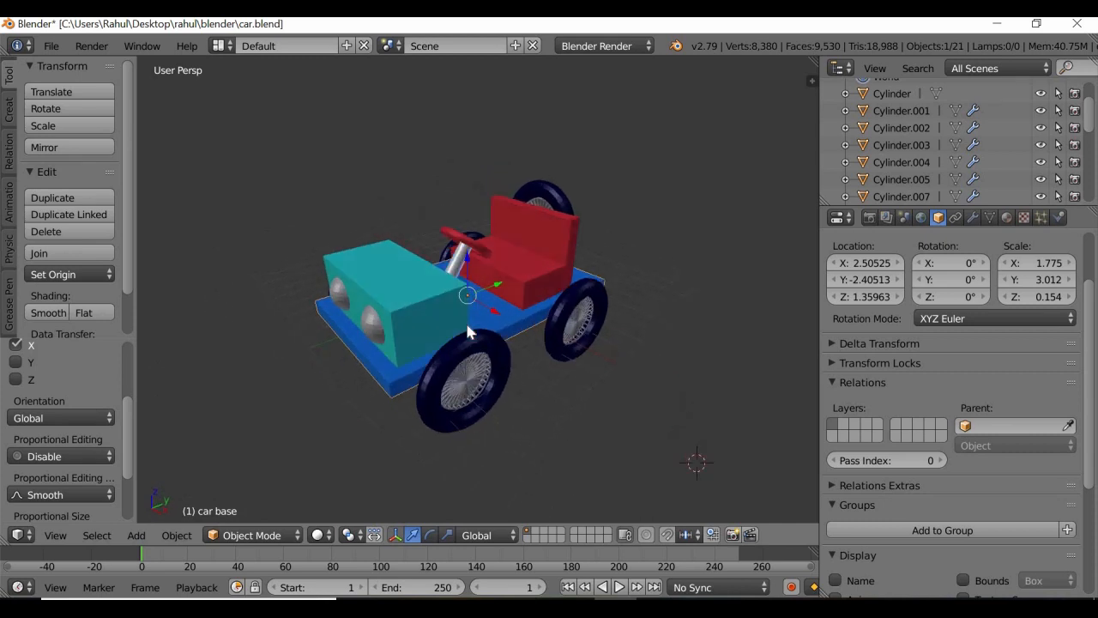
{"action": "scroll", "coordinate": [465, 320], "scroll_direction": "up", "scroll_amount": 3}
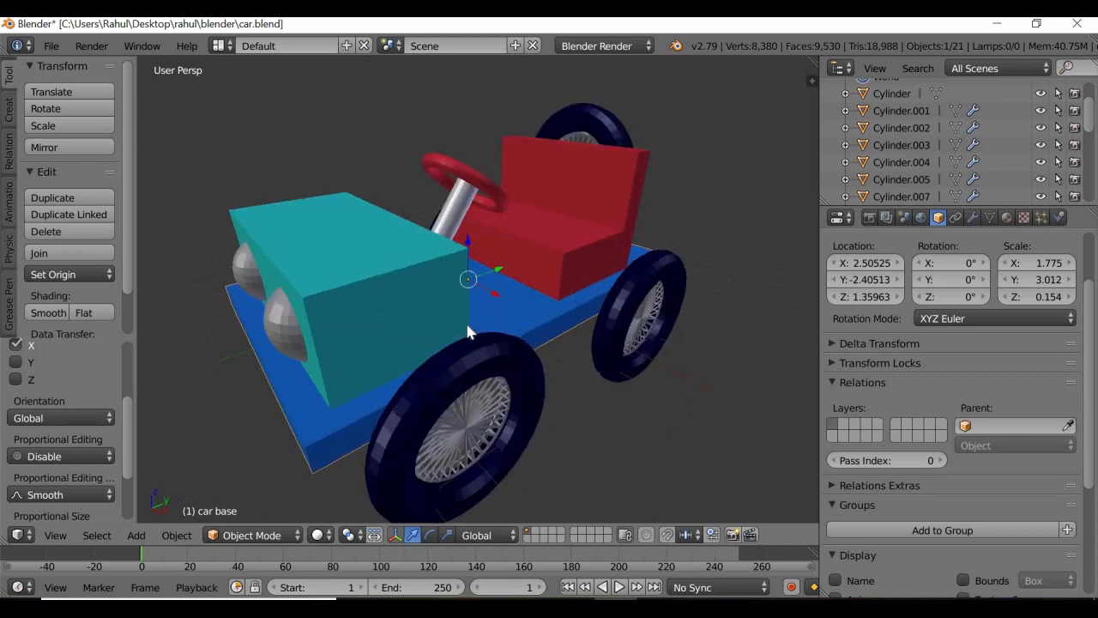
{"action": "scroll", "coordinate": [439, 300], "scroll_direction": "down", "scroll_amount": 3}
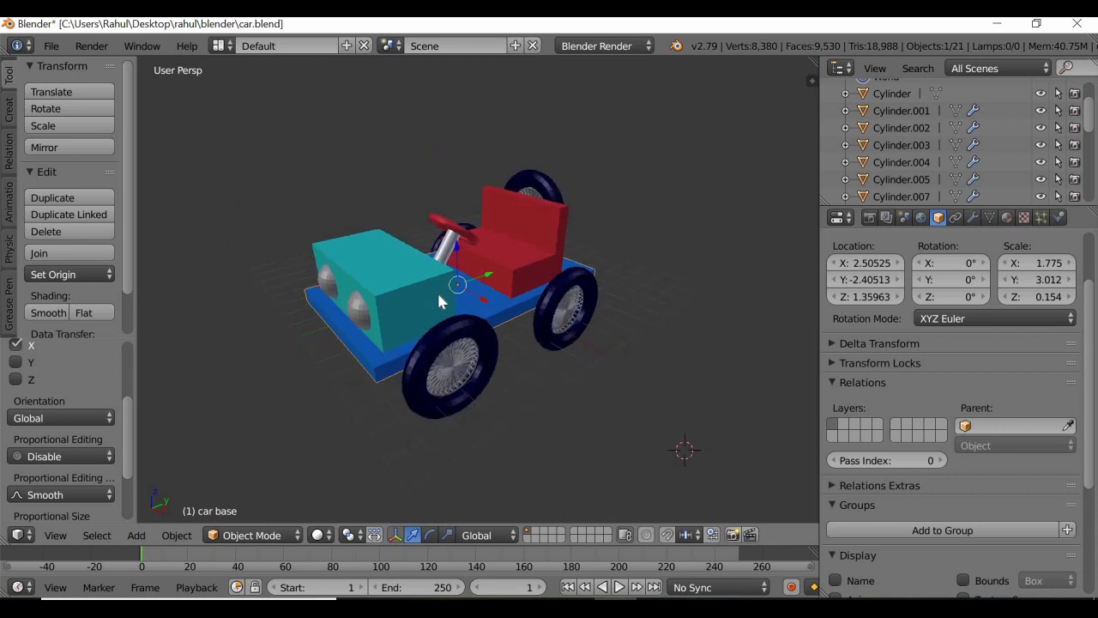
{"action": "scroll", "coordinate": [437, 289], "scroll_direction": "up", "scroll_amount": 3}
Start a new scene by reloading the start-up file.
{"action": "left_click", "coordinate": [52, 46]}
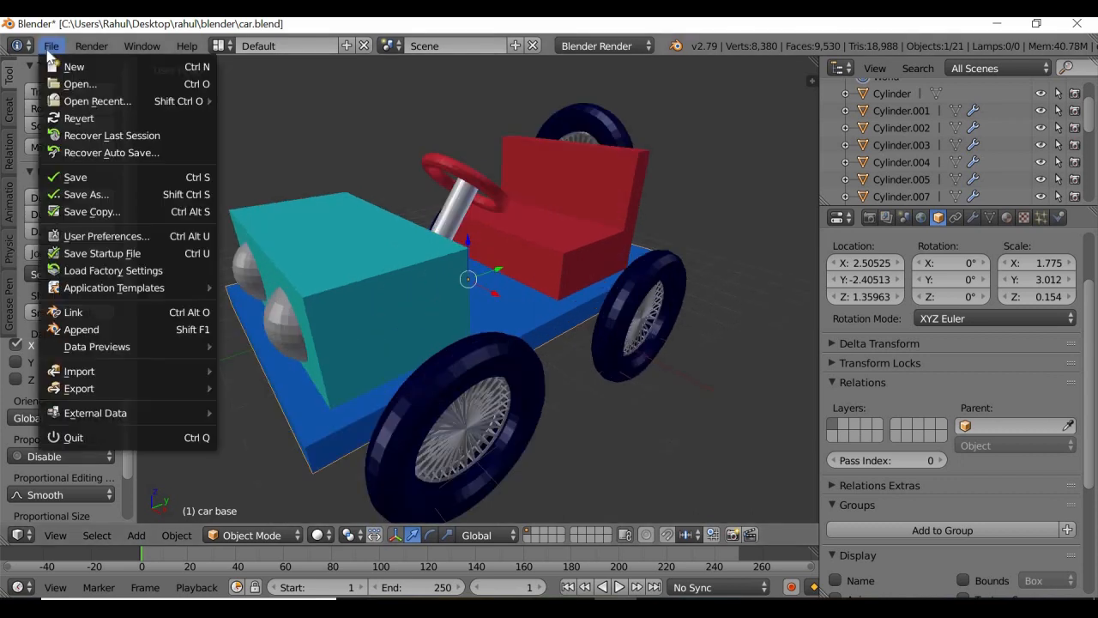
{"action": "left_click", "coordinate": [66, 70]}
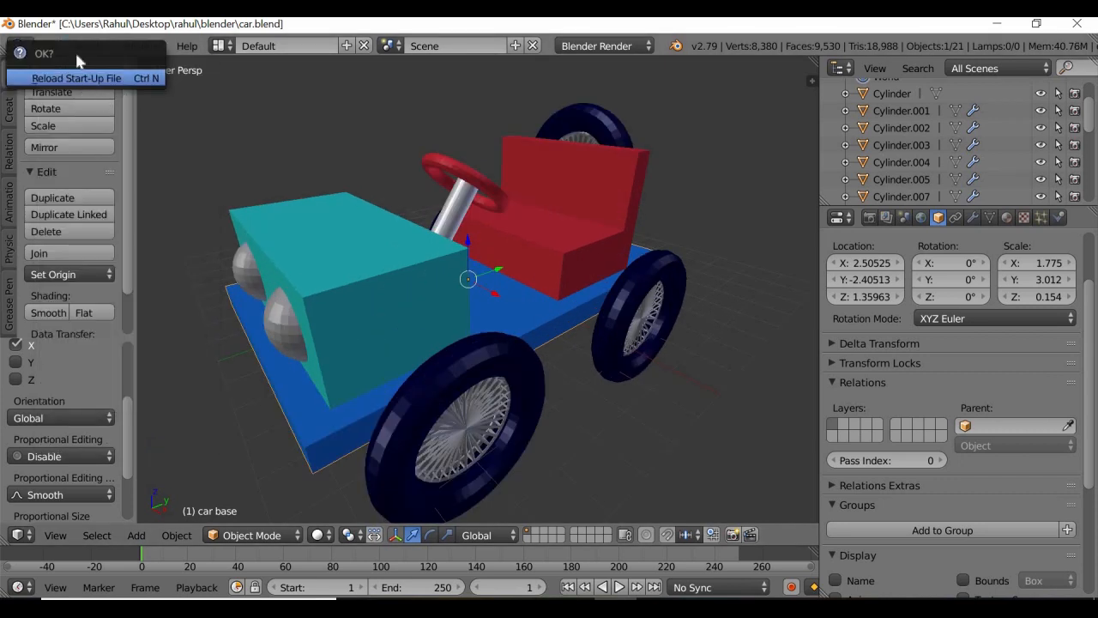
{"action": "left_click", "coordinate": [75, 78]}
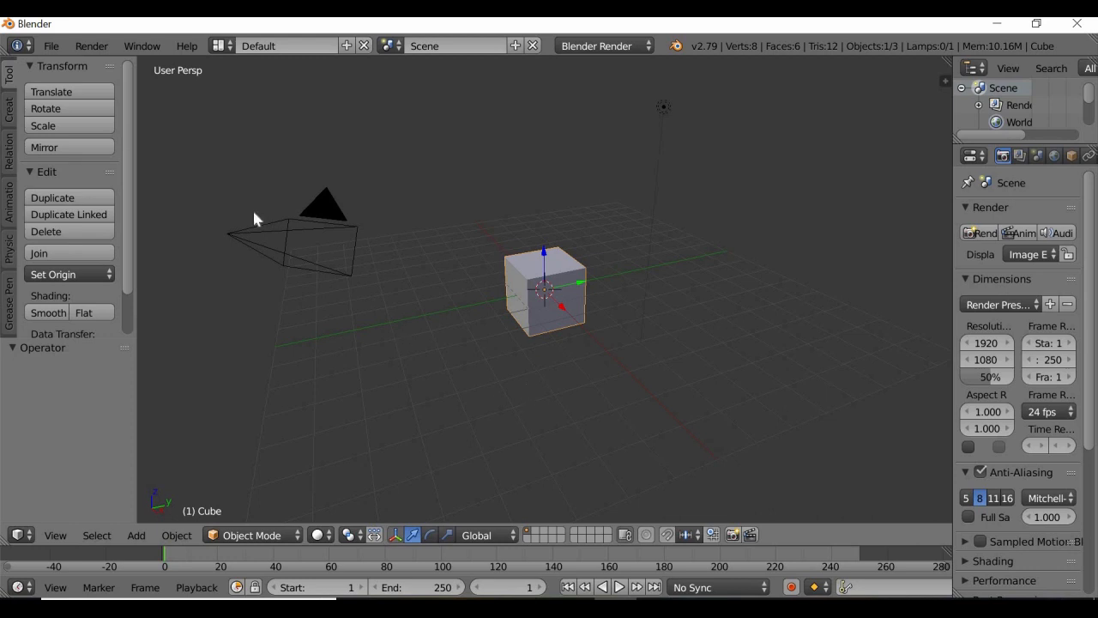
Delete the default camera, cube and lamp to empty the scene.
{"action": "right_click", "coordinate": [254, 237]}
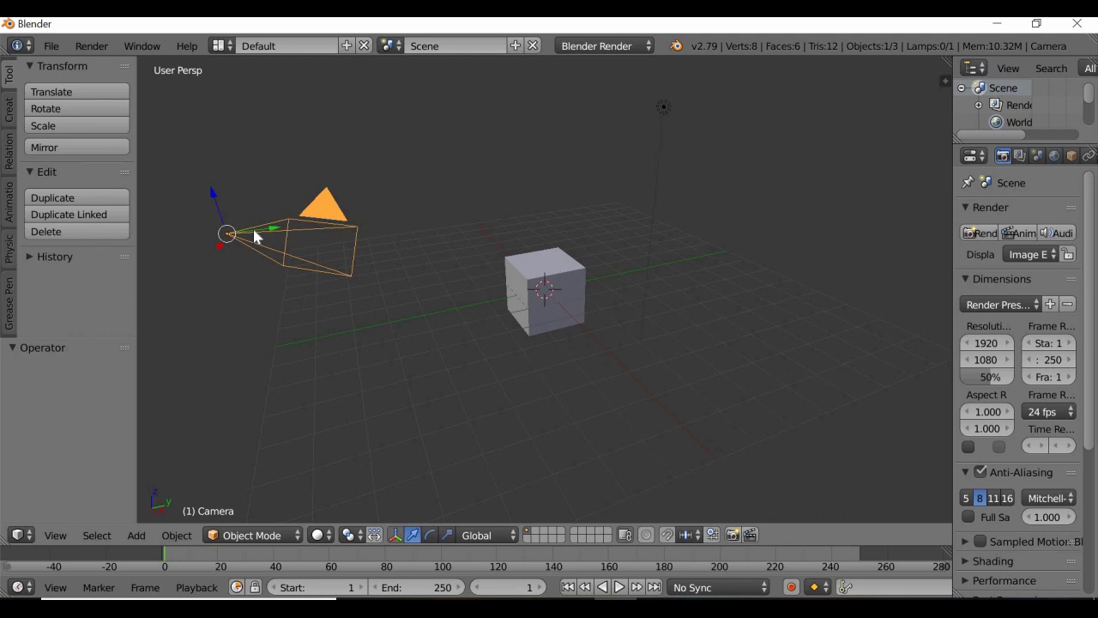
{"action": "key", "text": "x"}
{"action": "left_click", "coordinate": [254, 233]}
{"action": "right_click", "coordinate": [664, 106]}
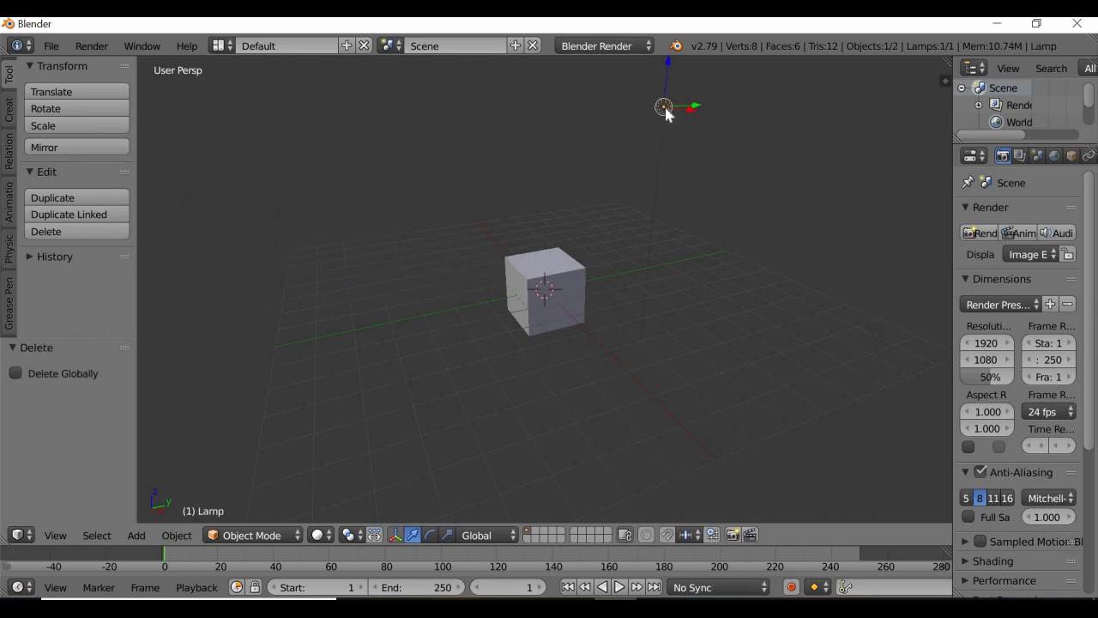
{"action": "right_click", "coordinate": [567, 278]}
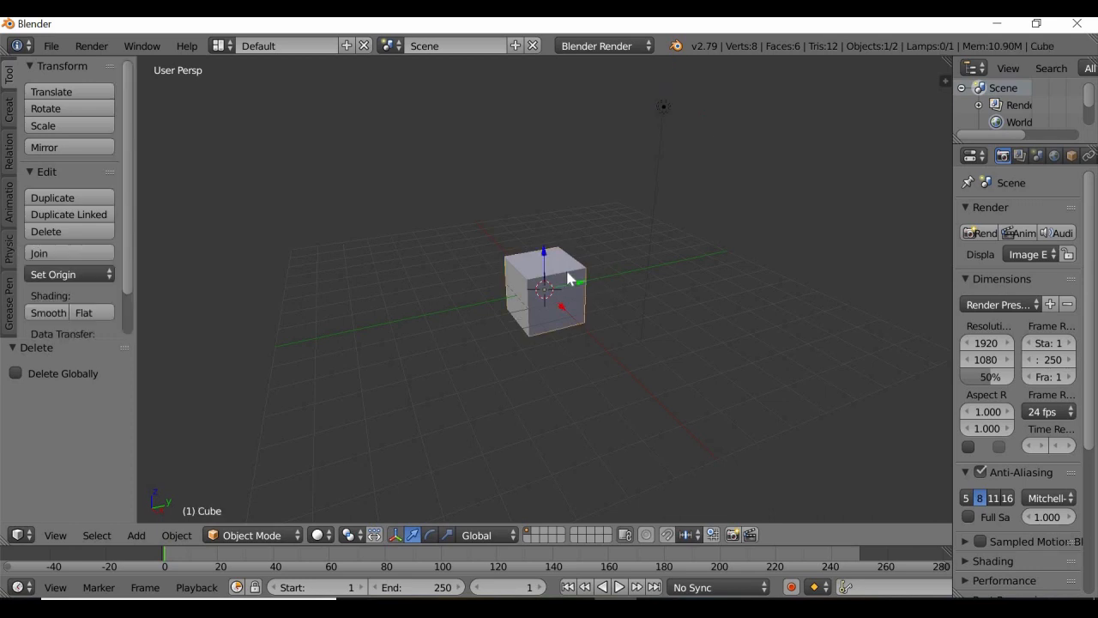
{"action": "key", "text": "x"}
{"action": "left_click", "coordinate": [569, 273]}
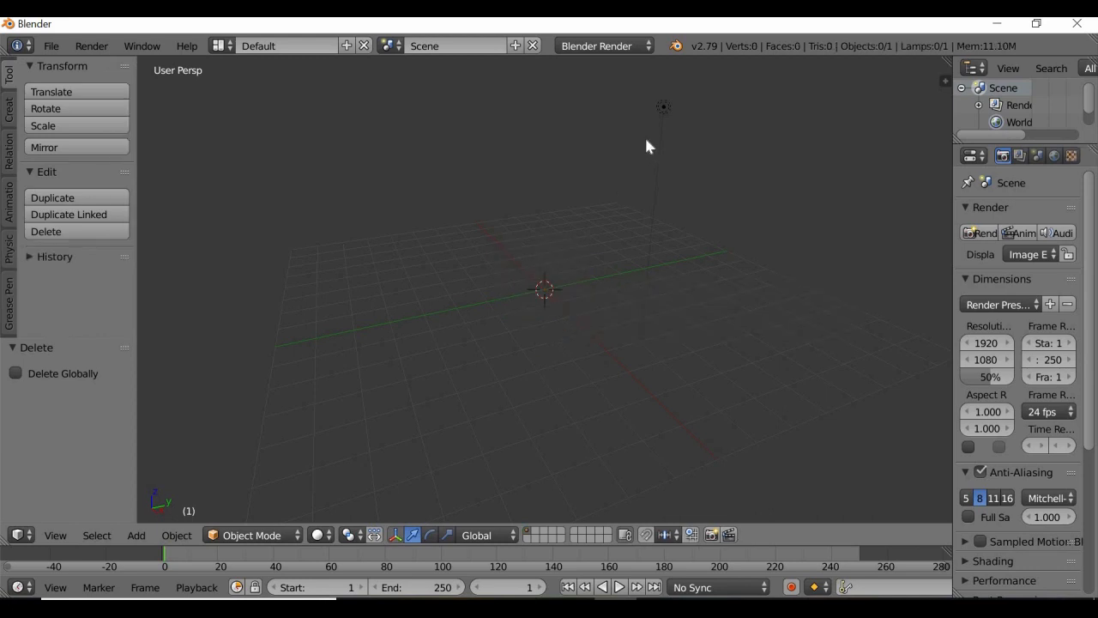
{"action": "right_click", "coordinate": [665, 108]}
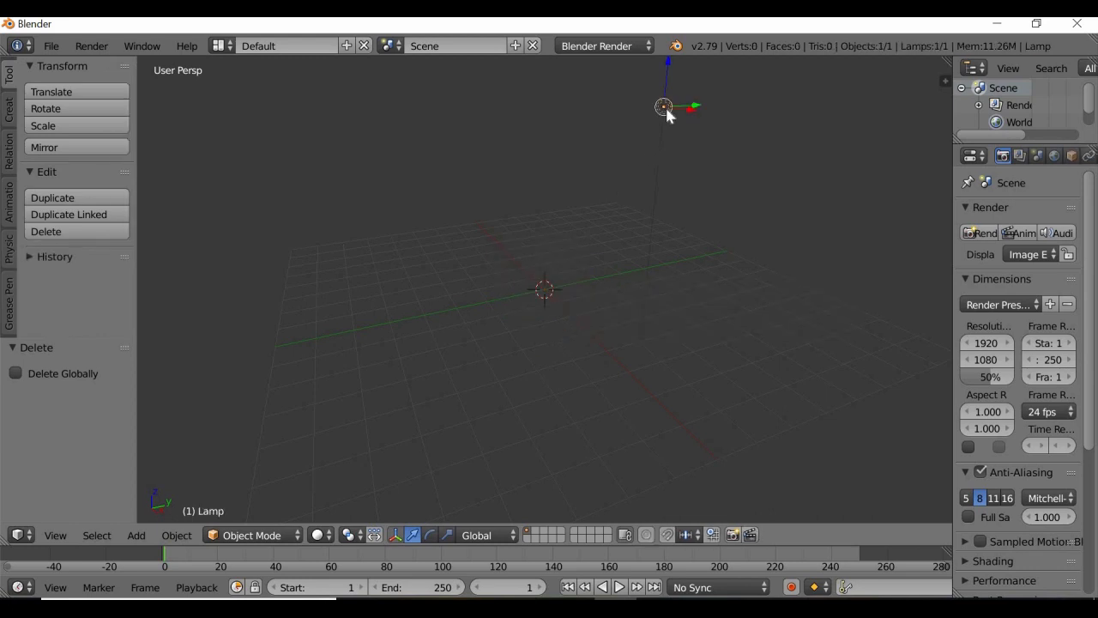
{"action": "key", "text": "x"}
{"action": "left_click", "coordinate": [667, 112]}
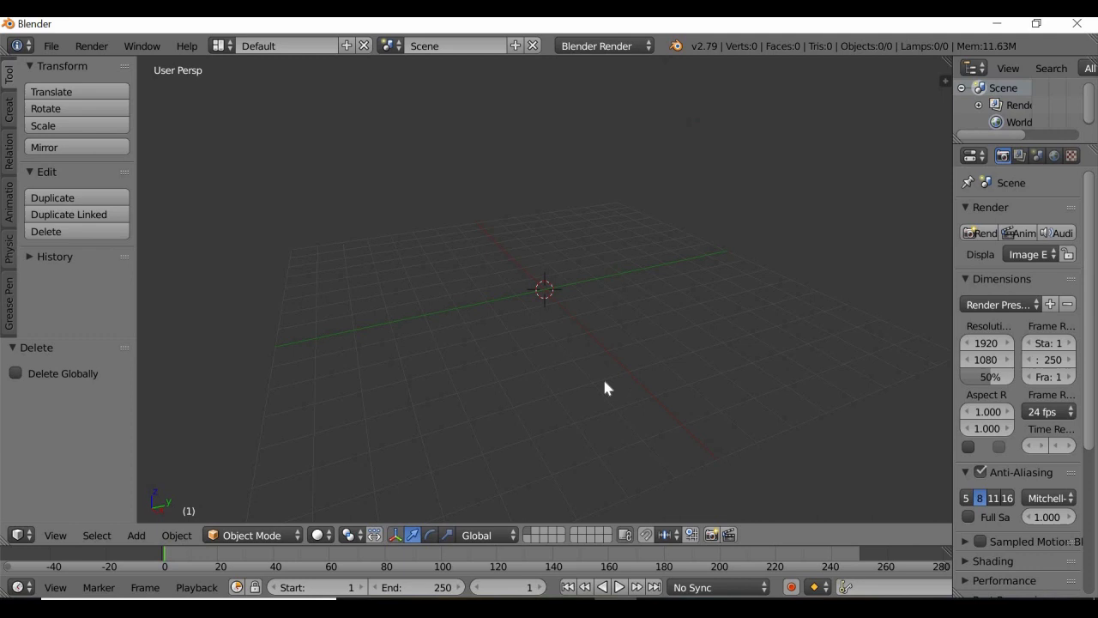
Move the 3D cursor to a series of different spots around the grid.
{"action": "left_click", "coordinate": [444, 373]}
{"action": "left_click", "coordinate": [735, 335]}
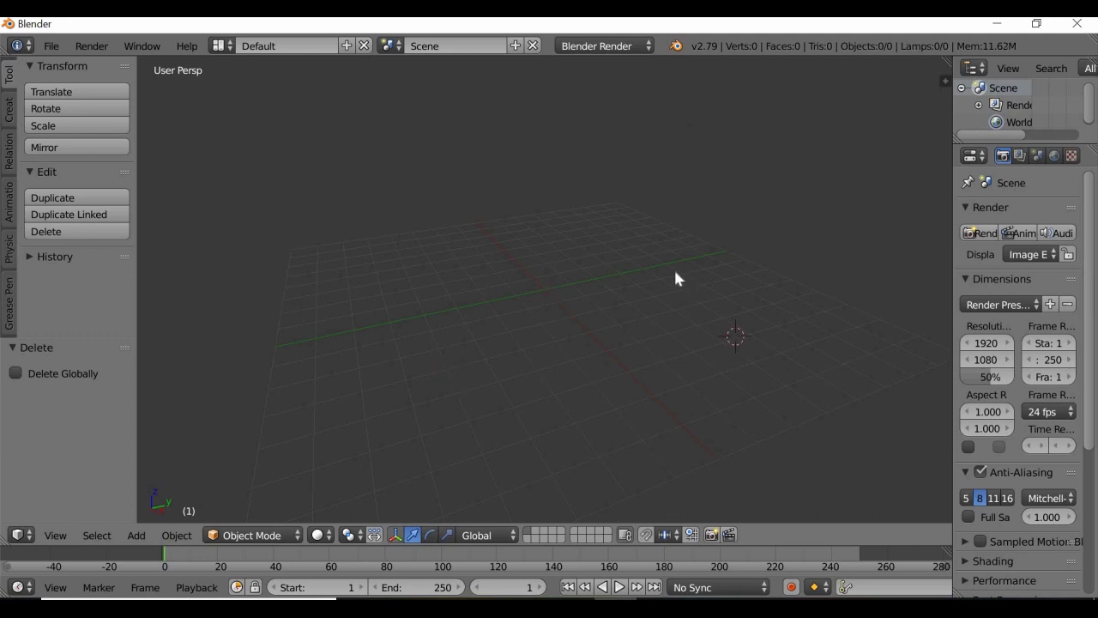
{"action": "left_click", "coordinate": [634, 242]}
{"action": "left_click", "coordinate": [380, 250]}
{"action": "left_click", "coordinate": [412, 415]}
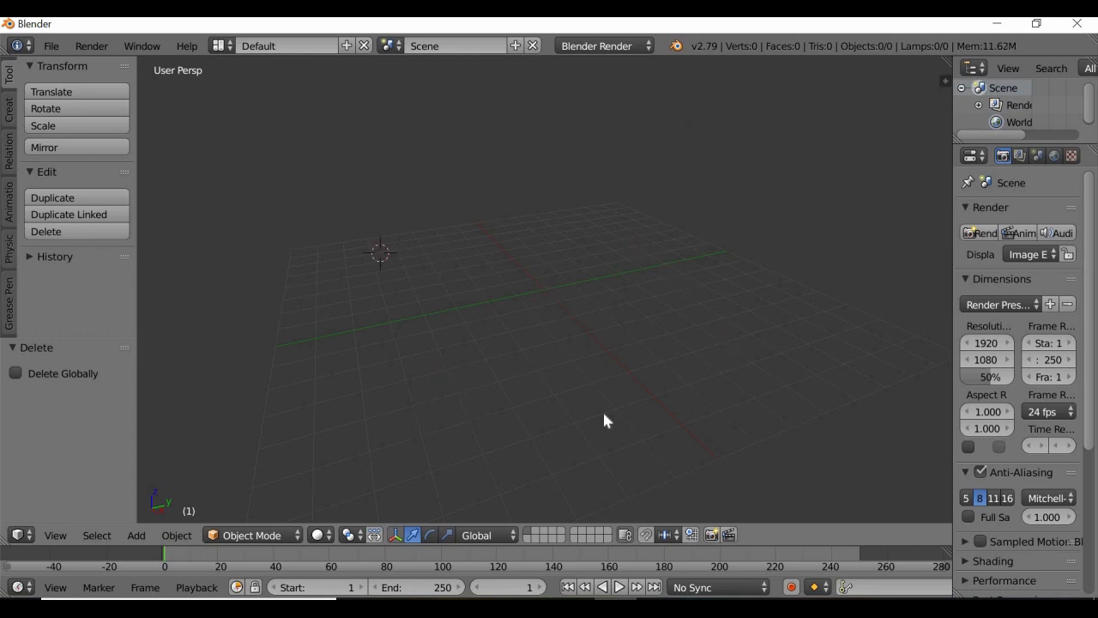
{"action": "left_click", "coordinate": [796, 385]}
{"action": "left_click", "coordinate": [623, 244]}
{"action": "left_click", "coordinate": [369, 308]}
{"action": "left_click", "coordinate": [415, 389]}
{"action": "left_click", "coordinate": [587, 228]}
{"action": "left_click", "coordinate": [440, 260]}
{"action": "left_click", "coordinate": [449, 404]}
Add a mesh cube at the 3D cursor, at about X 4.0, Y 5.2, Z -3.1.
{"action": "middle_click_drag", "start_coordinate": [572, 386], "coordinate": [551, 429]}
{"action": "left_click", "coordinate": [10, 110]}
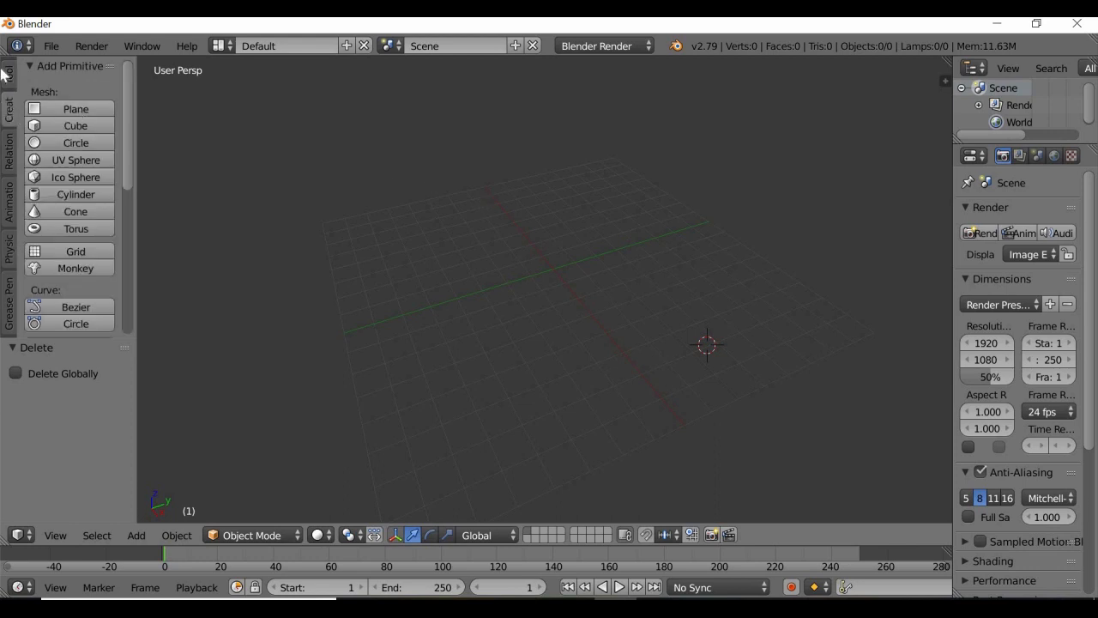
{"action": "left_click", "coordinate": [64, 125]}
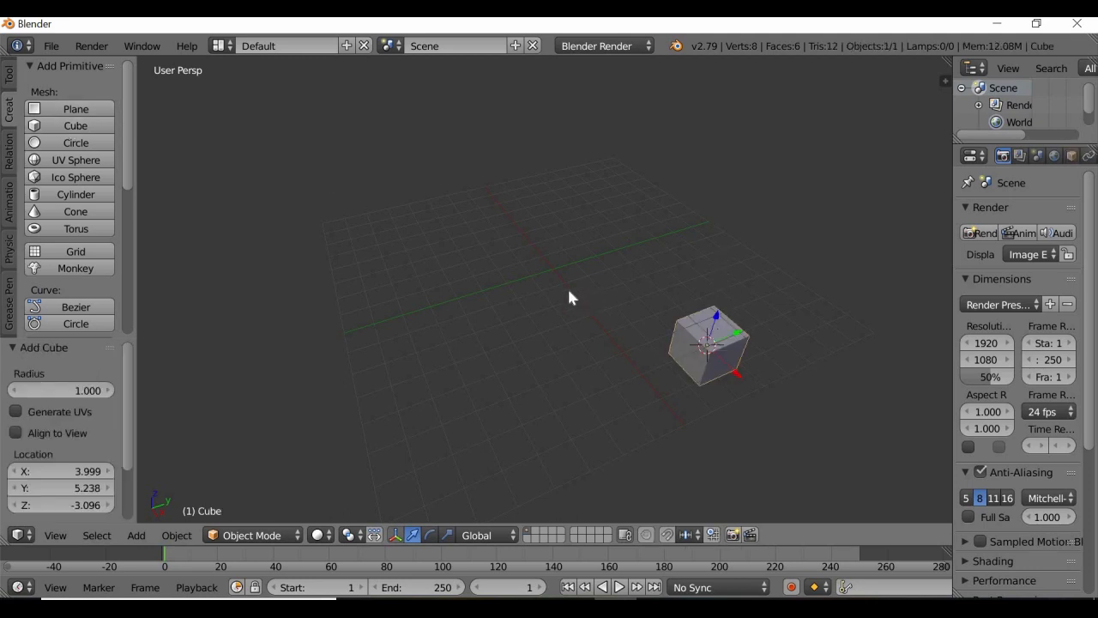
Place the 3D cursor near the grid's centre and add a second cube there, at about X -0.7, Y 0.3, Z -0.5.
{"action": "left_click", "coordinate": [552, 268]}
{"action": "middle_click_drag", "start_coordinate": [569, 356], "coordinate": [533, 347]}
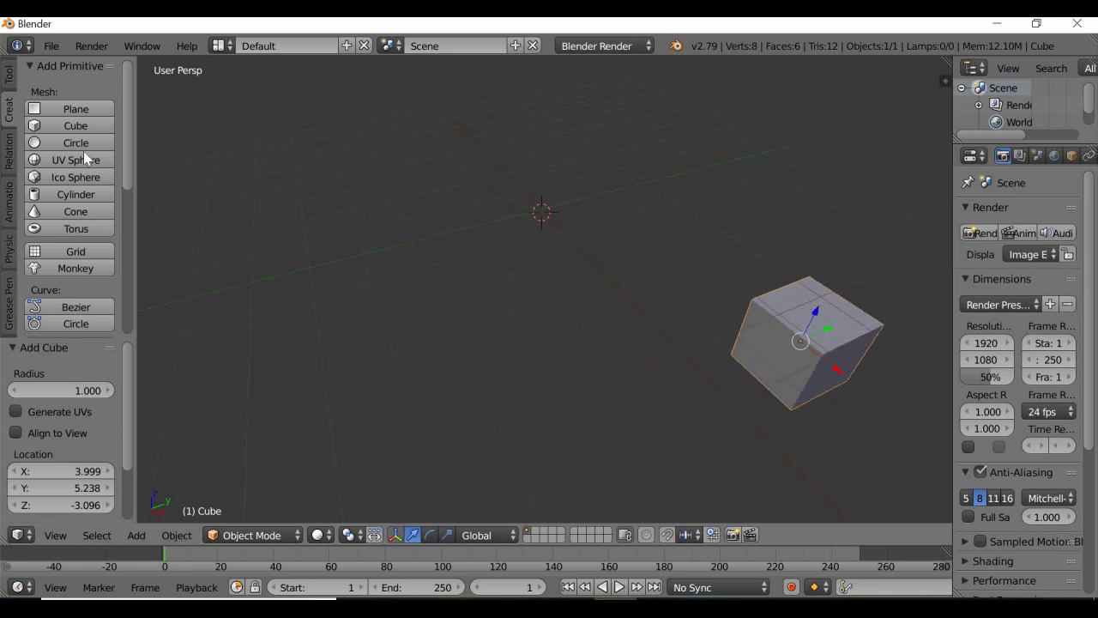
{"action": "left_click", "coordinate": [75, 126]}
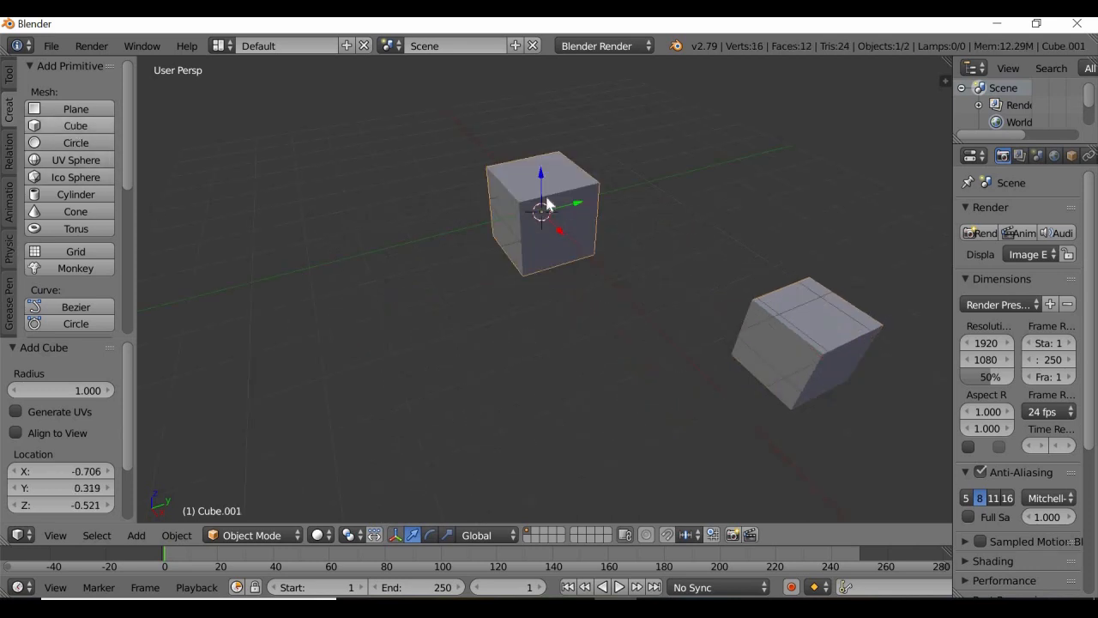
Place the 3D cursor beside the central cube and add a third cube at about X -0.5, Y -3.1, Z 0.0.
{"action": "scroll", "coordinate": [498, 300], "scroll_direction": "down", "scroll_amount": 3}
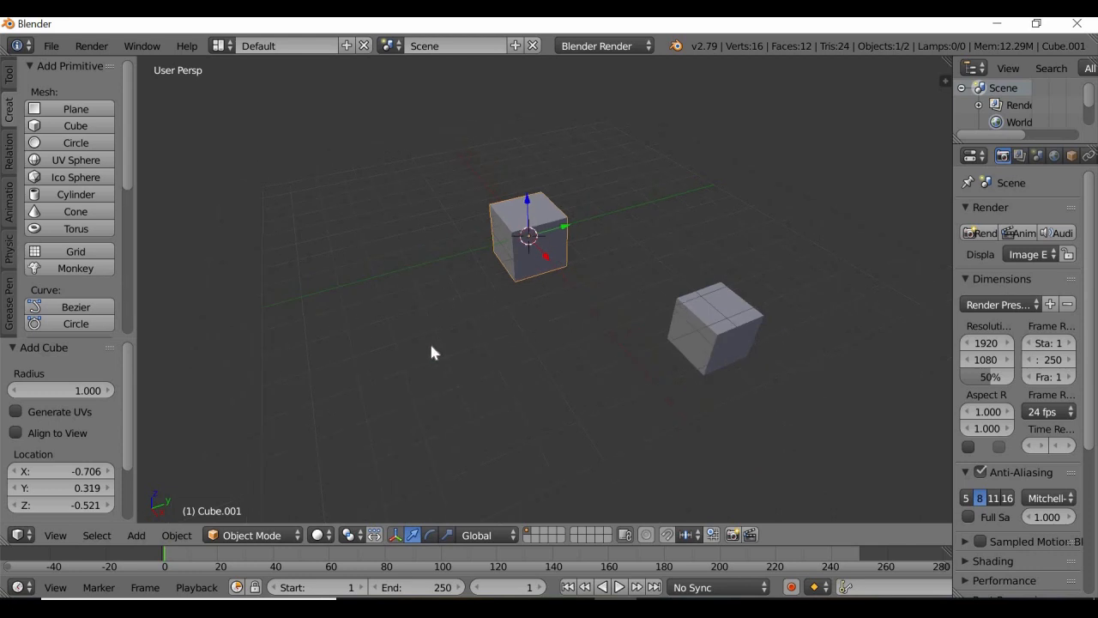
{"action": "left_click", "coordinate": [393, 382]}
{"action": "middle_click_drag", "start_coordinate": [555, 375], "coordinate": [433, 376]}
{"action": "left_click", "coordinate": [426, 224]}
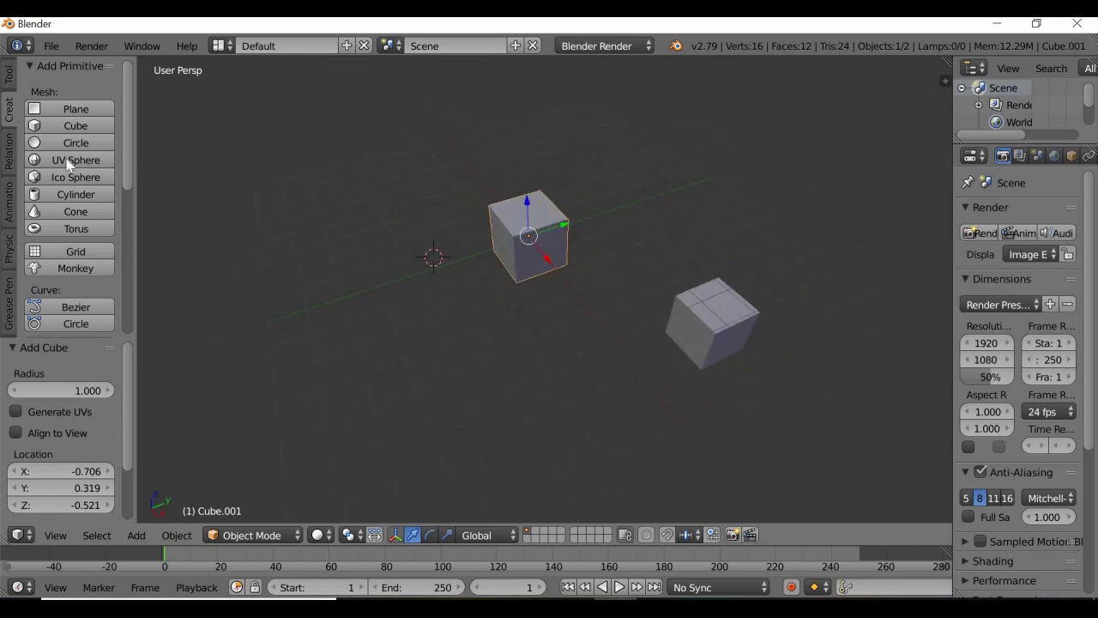
{"action": "left_click", "coordinate": [76, 126]}
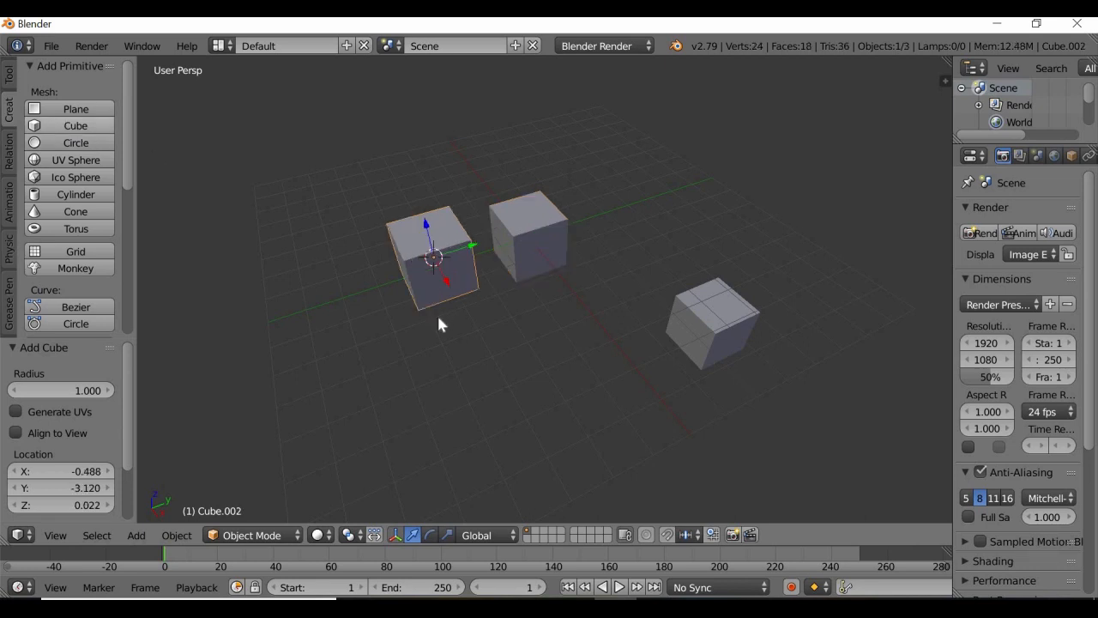
Inspect the arrangement of the three cubes from near and far and from several orbit angles.
{"action": "scroll", "coordinate": [519, 323], "scroll_direction": "down", "scroll_amount": 4}
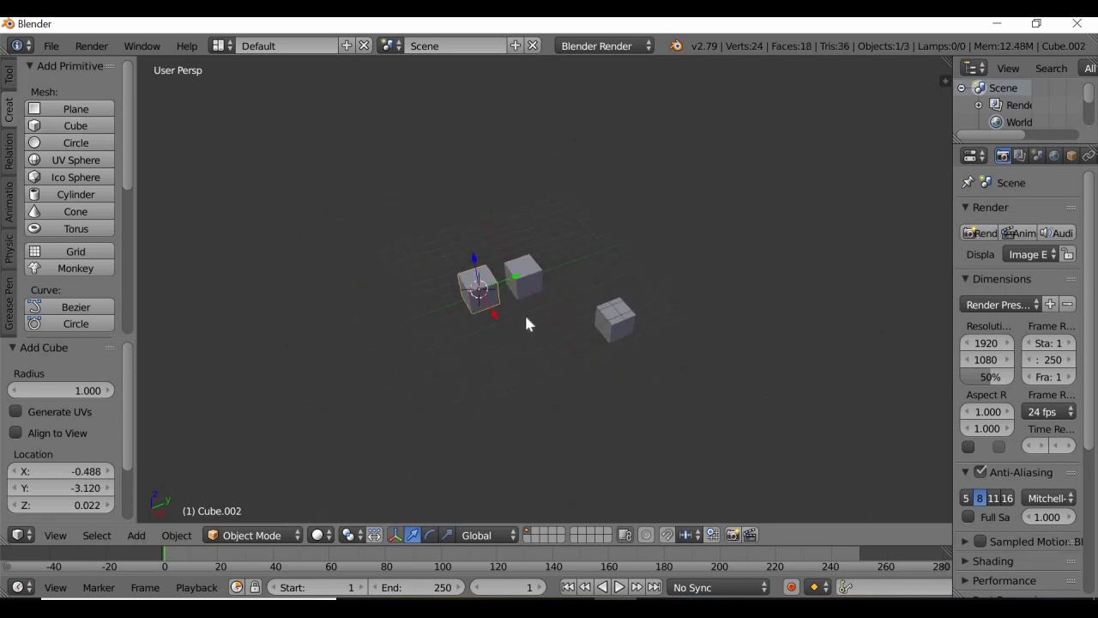
{"action": "scroll", "coordinate": [527, 324], "scroll_direction": "up", "scroll_amount": 6}
{"action": "scroll", "coordinate": [532, 324], "scroll_direction": "down", "scroll_amount": 4}
{"action": "scroll", "coordinate": [532, 324], "scroll_direction": "up", "scroll_amount": 3}
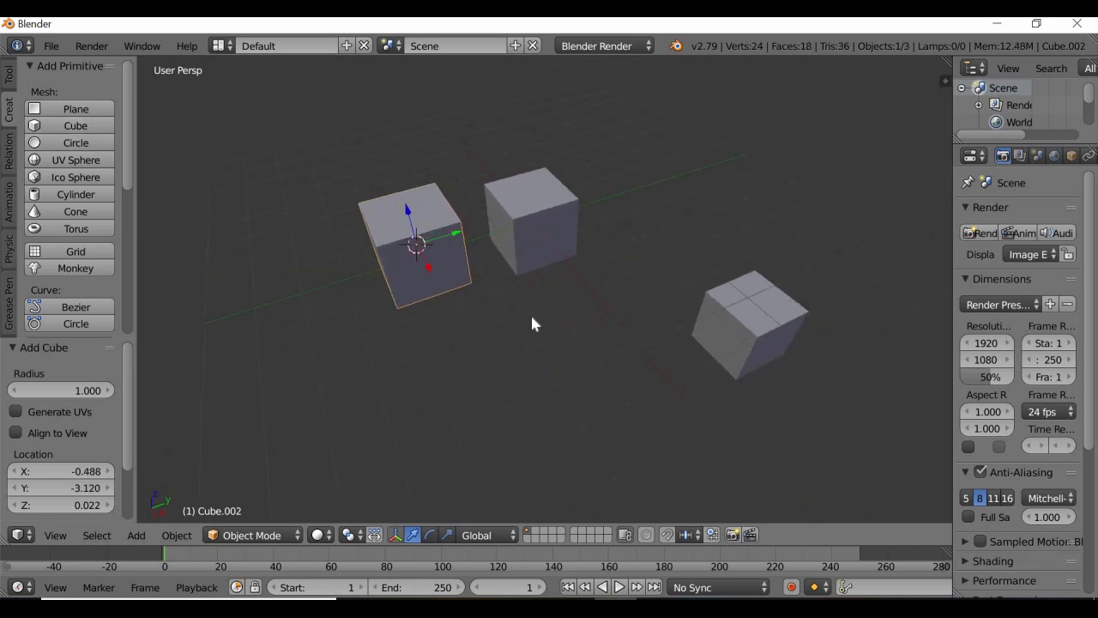
{"action": "scroll", "coordinate": [531, 323], "scroll_direction": "down", "scroll_amount": 3}
{"action": "scroll", "coordinate": [532, 323], "scroll_direction": "up", "scroll_amount": 2}
{"action": "scroll", "coordinate": [532, 324], "scroll_direction": "up", "scroll_amount": 2}
{"action": "scroll", "coordinate": [531, 323], "scroll_direction": "down", "scroll_amount": 4}
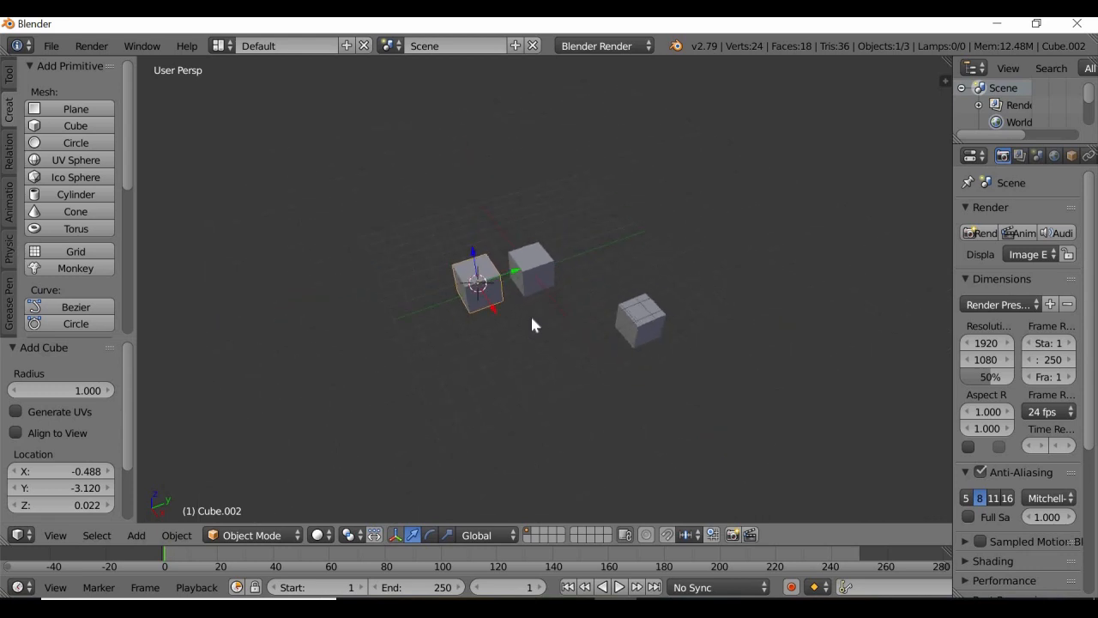
{"action": "scroll", "coordinate": [531, 324], "scroll_direction": "up", "scroll_amount": 2}
{"action": "middle_click_drag", "start_coordinate": [426, 353], "coordinate": [531, 320]}
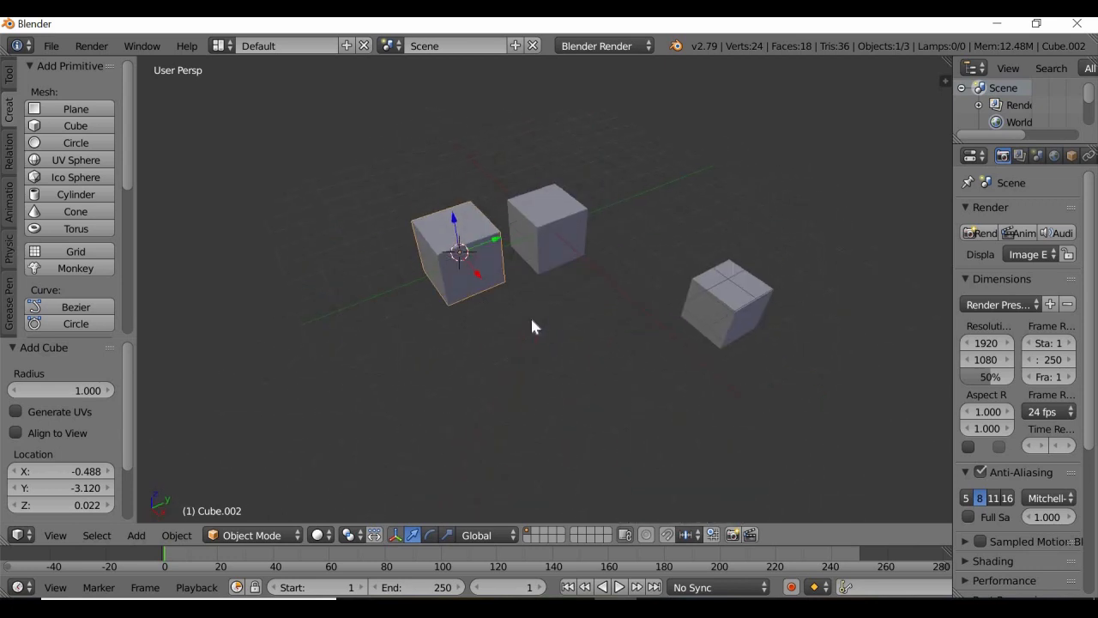
{"action": "scroll", "coordinate": [531, 320], "scroll_direction": "down", "scroll_amount": 2}
{"action": "scroll", "coordinate": [532, 326], "scroll_direction": "up", "scroll_amount": 3}
{"action": "scroll", "coordinate": [532, 326], "scroll_direction": "down", "scroll_amount": 3}
{"action": "scroll", "coordinate": [532, 326], "scroll_direction": "up", "scroll_amount": 3}
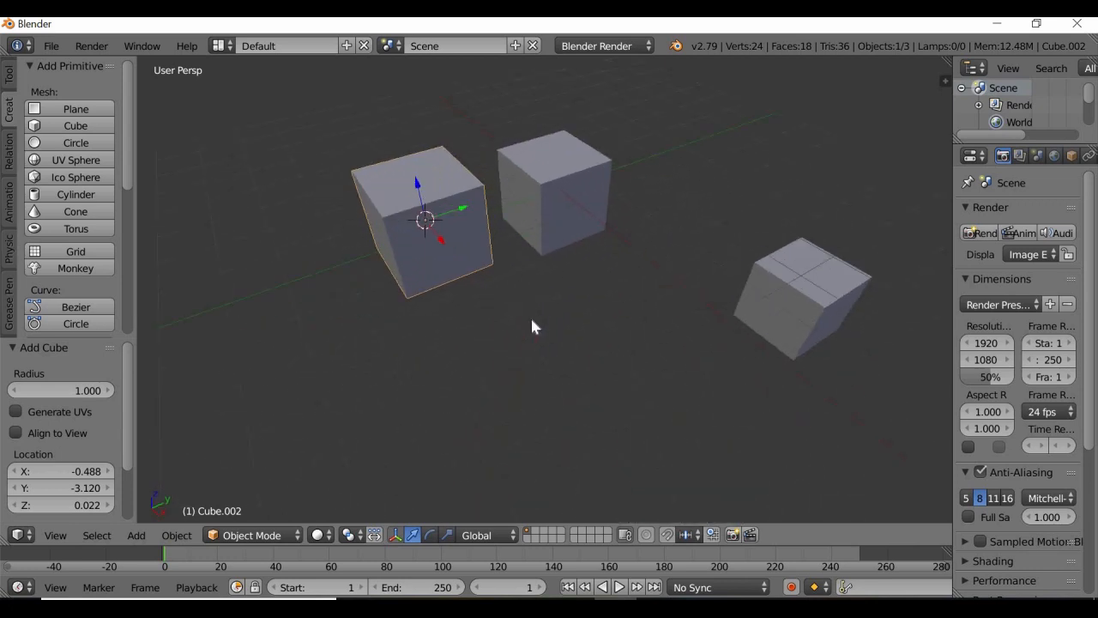
{"action": "middle_click_drag", "start_coordinate": [531, 326], "coordinate": [415, 294]}
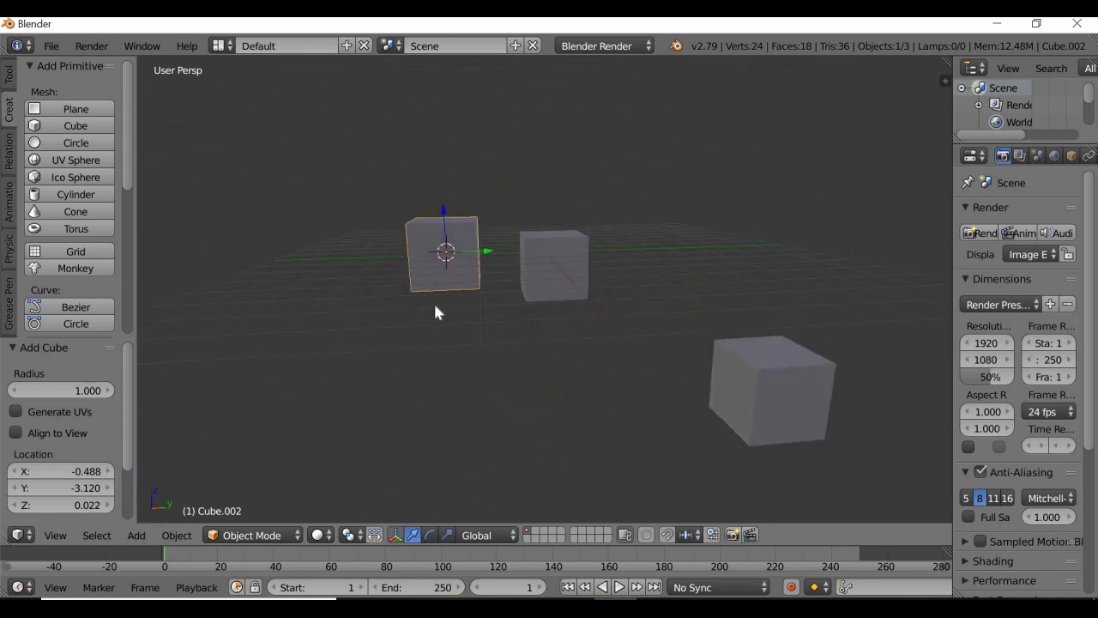
{"action": "middle_click_drag", "start_coordinate": [518, 343], "coordinate": [308, 371]}
{"action": "middle_click_drag", "start_coordinate": [479, 370], "coordinate": [504, 329]}
{"action": "scroll", "coordinate": [504, 328], "scroll_direction": "down", "scroll_amount": 5}
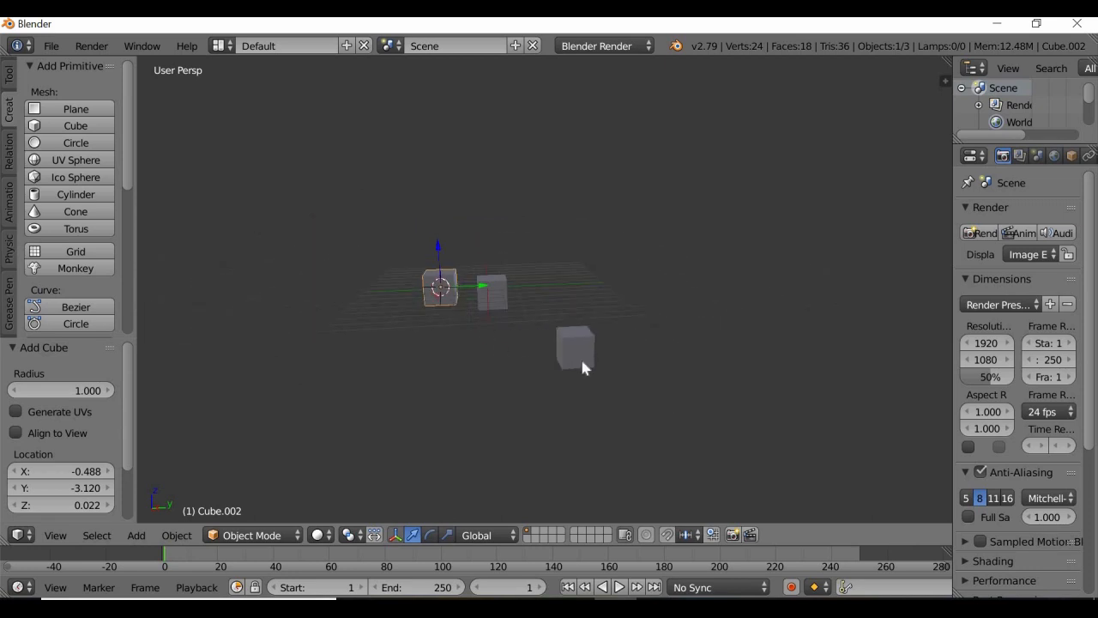
{"action": "middle_click_drag", "start_coordinate": [586, 368], "coordinate": [468, 327]}
{"action": "scroll", "coordinate": [468, 325], "scroll_direction": "up", "scroll_amount": 4}
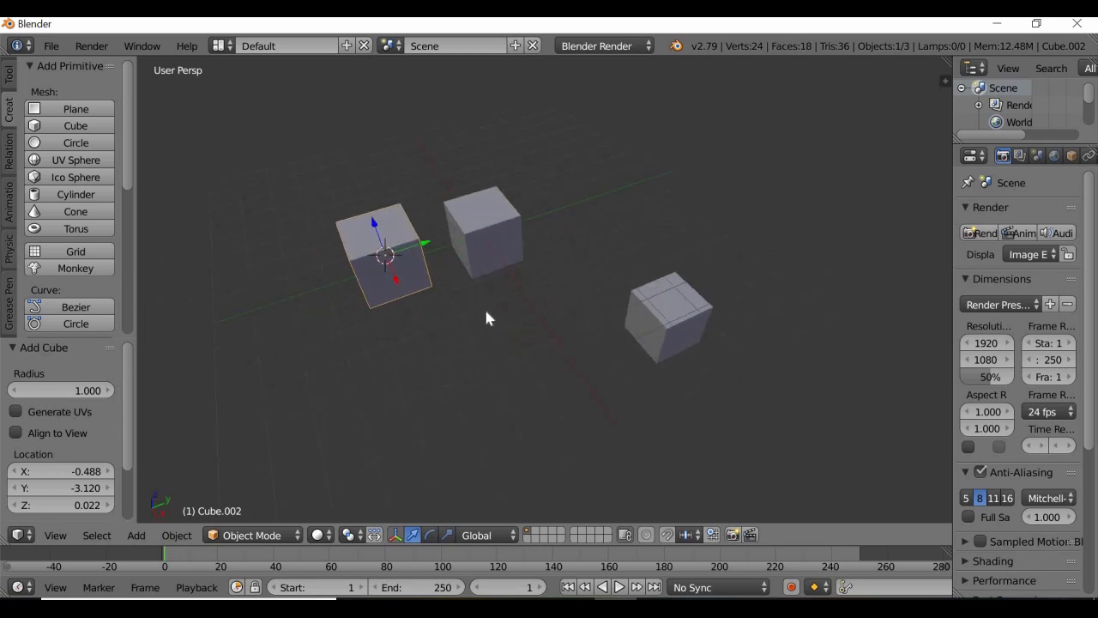
Delete the third cube at the 3D cursor, leaving the other two in the scene.
{"action": "key", "text": "x"}
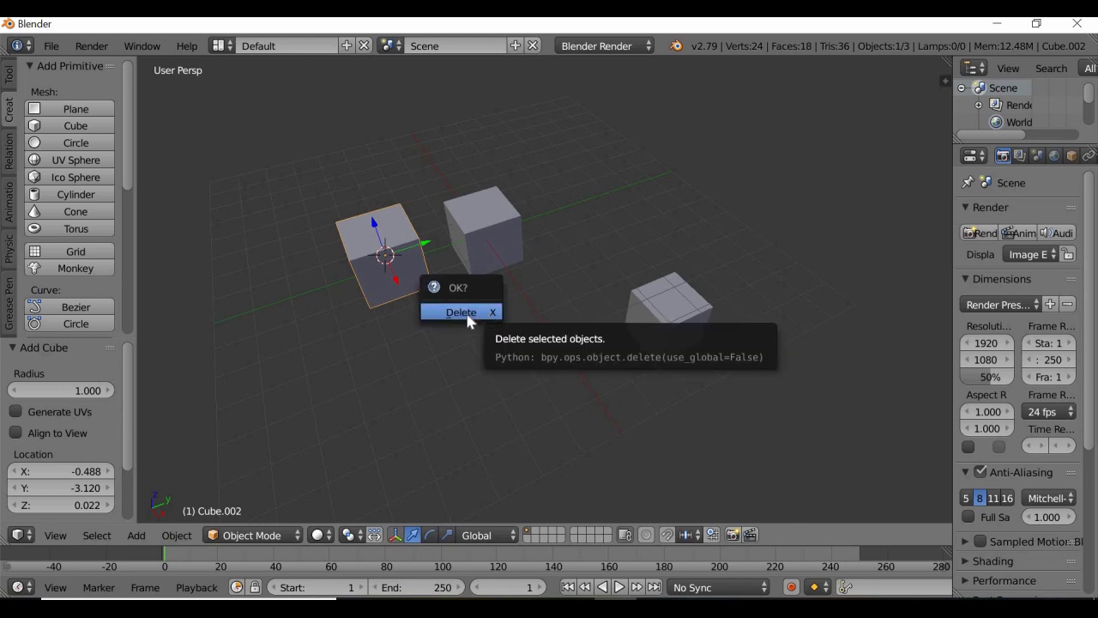
{"action": "left_click", "coordinate": [467, 314]}
{"action": "left_click", "coordinate": [8, 74]}
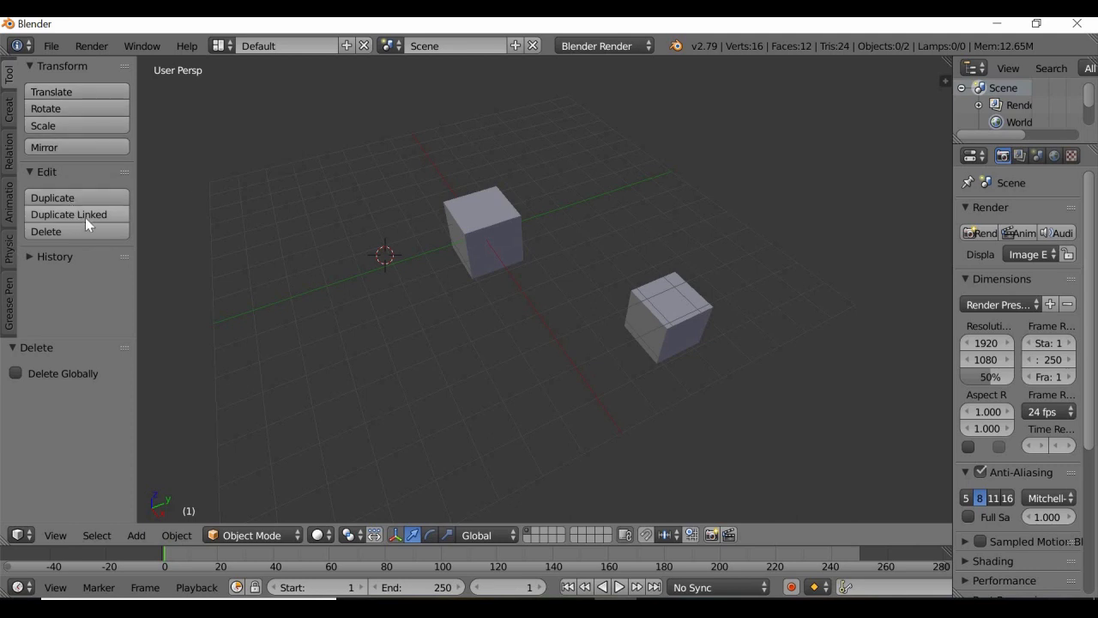
{"action": "left_click", "coordinate": [70, 234]}
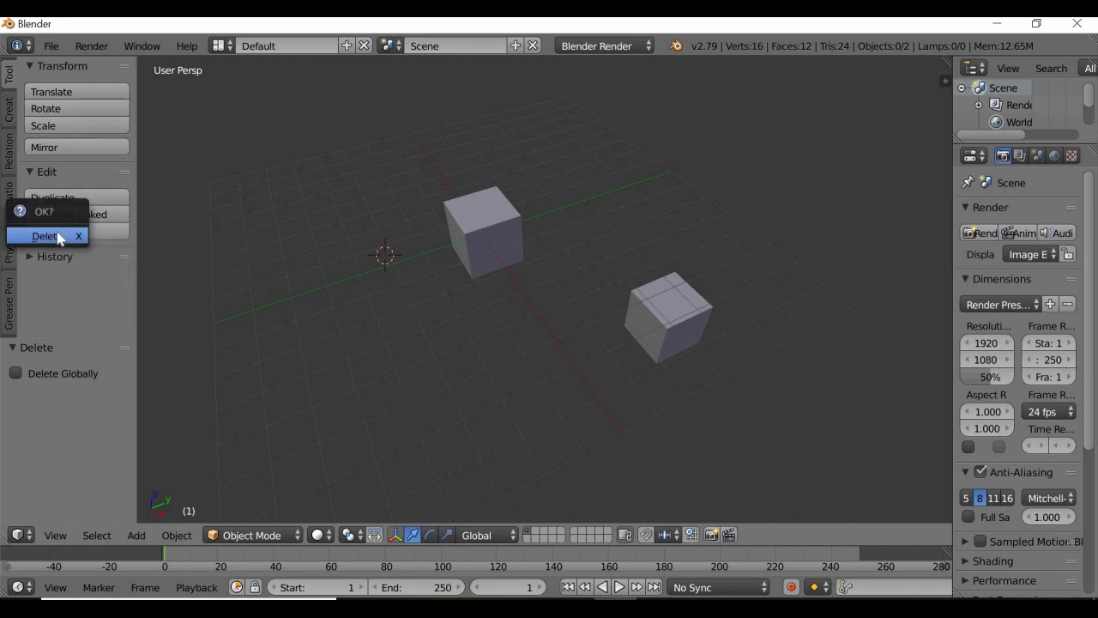
Select the cube near the grid's centre and reposition the 3D cursor at several points around it.
{"action": "right_click", "coordinate": [506, 225]}
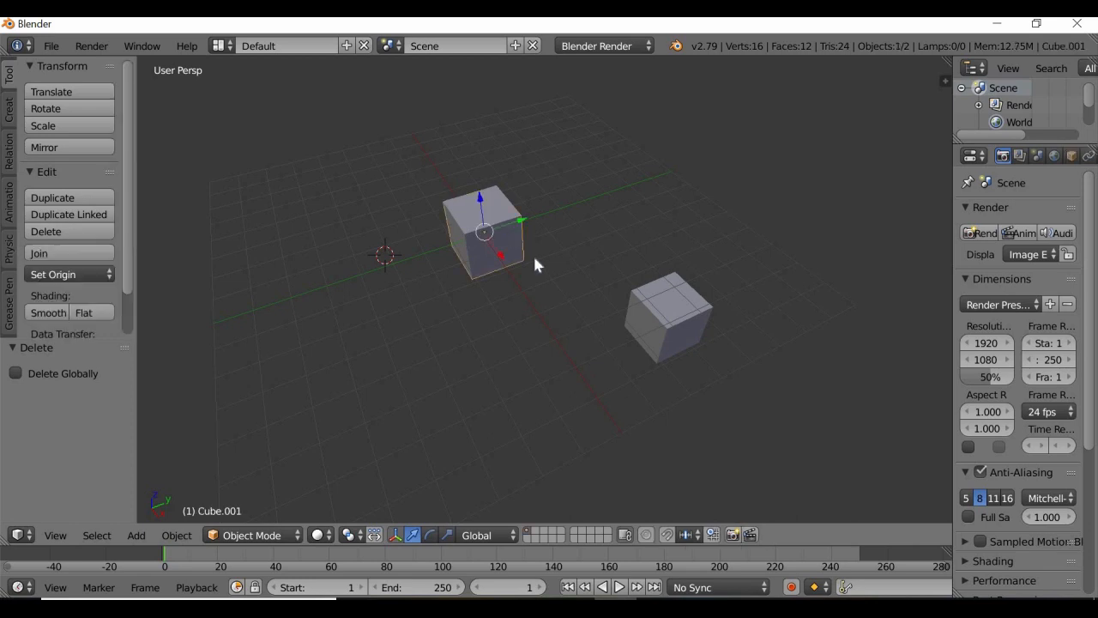
{"action": "left_click", "coordinate": [349, 211]}
{"action": "left_click", "coordinate": [578, 169]}
{"action": "left_click", "coordinate": [581, 289]}
{"action": "left_click", "coordinate": [430, 366]}
{"action": "middle_click_drag", "start_coordinate": [430, 364], "coordinate": [368, 249]}
{"action": "left_click", "coordinate": [368, 254]}
Select the cube farther from the grid's centre, and switch the selection back to the central cube.
{"action": "middle_click_drag", "start_coordinate": [512, 392], "coordinate": [660, 225]}
{"action": "right_click", "coordinate": [660, 225]}
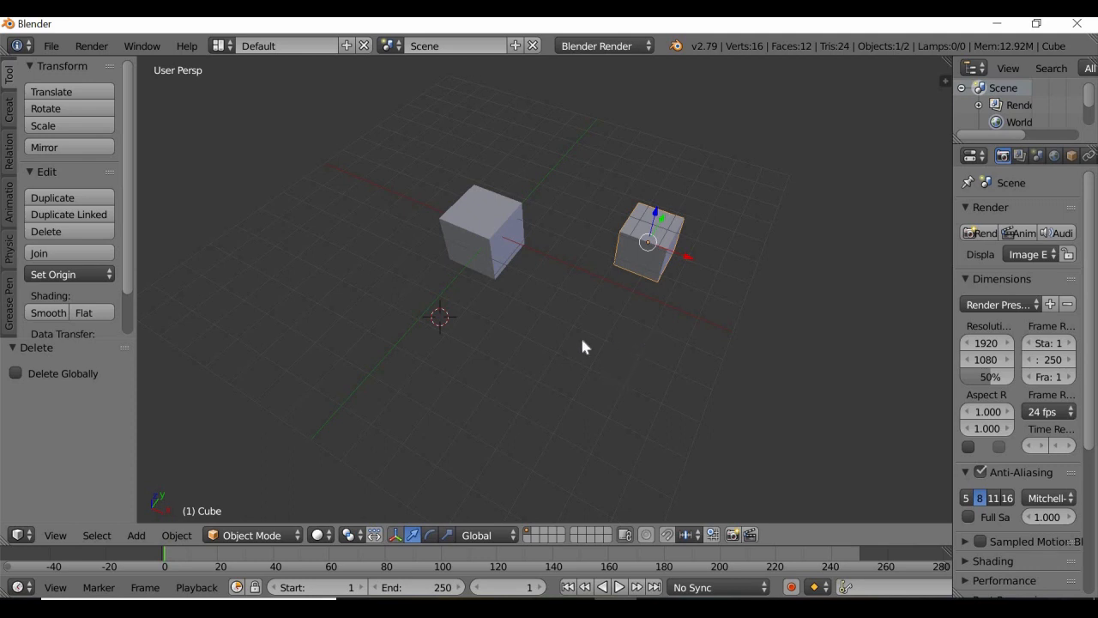
{"action": "middle_click_drag", "start_coordinate": [507, 340], "coordinate": [517, 157]}
{"action": "right_click", "coordinate": [533, 155]}
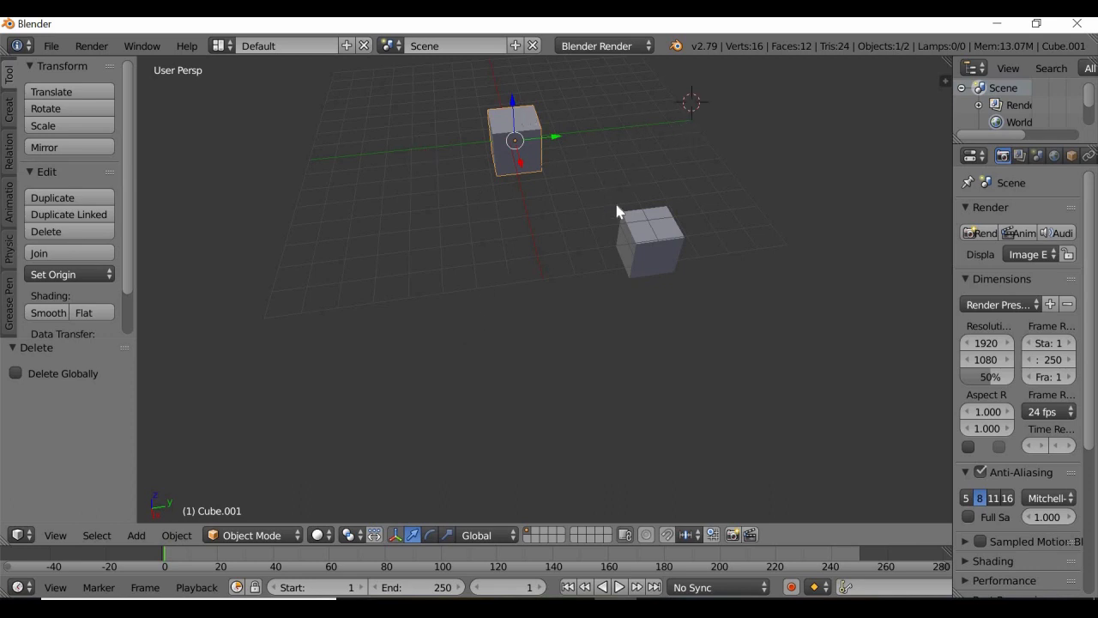
Select both cubes, move them together about -2.04 units along Y, and try out Border Select.
{"action": "right_click", "coordinate": [643, 243], "text": "shift"}
{"action": "left_click_drag", "start_coordinate": [597, 186], "coordinate": [368, 525]}
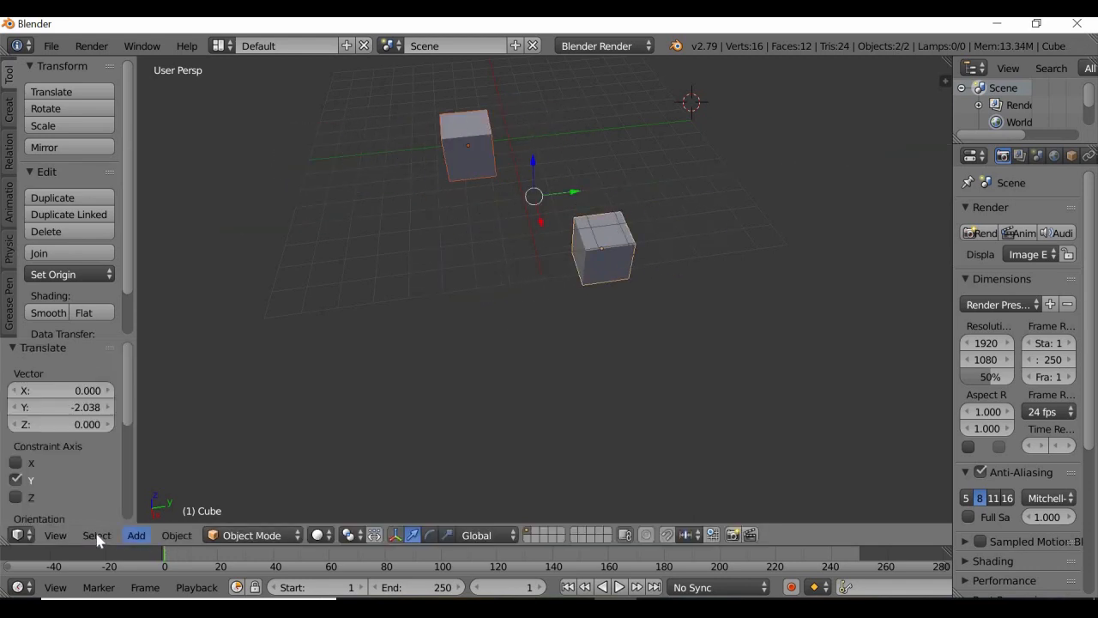
{"action": "left_click", "coordinate": [97, 535]}
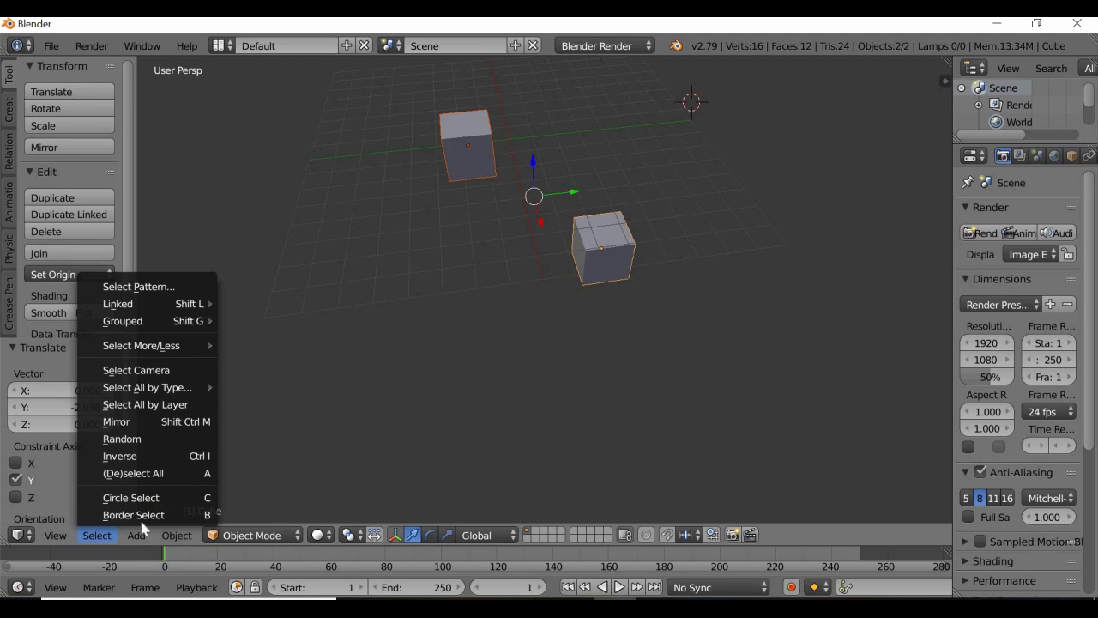
{"action": "left_click", "coordinate": [211, 515]}
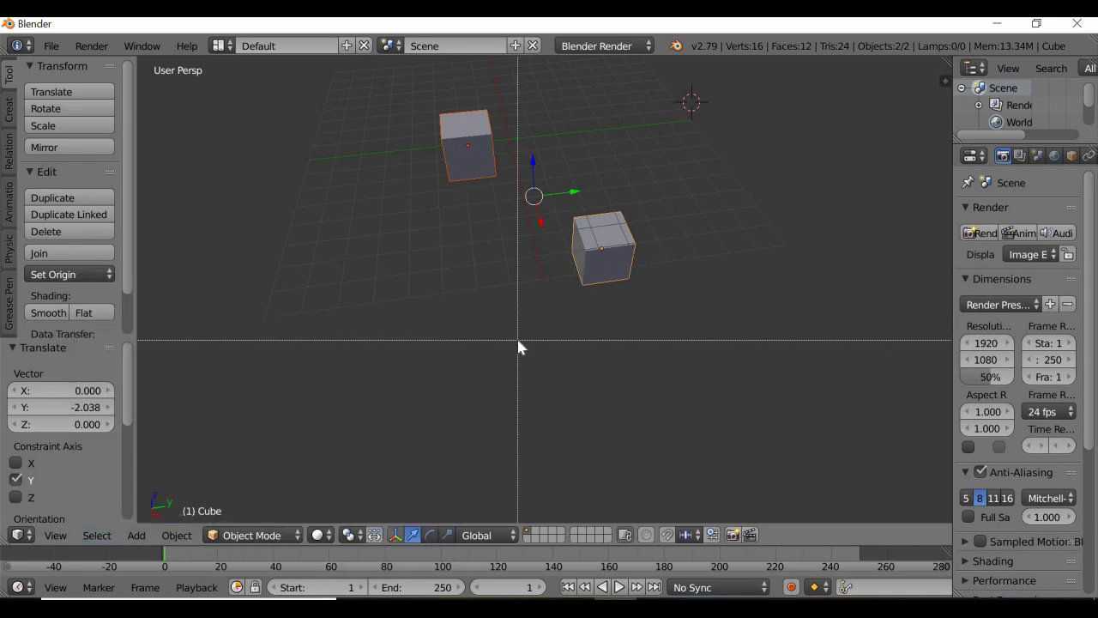
{"action": "key", "text": "Escape"}
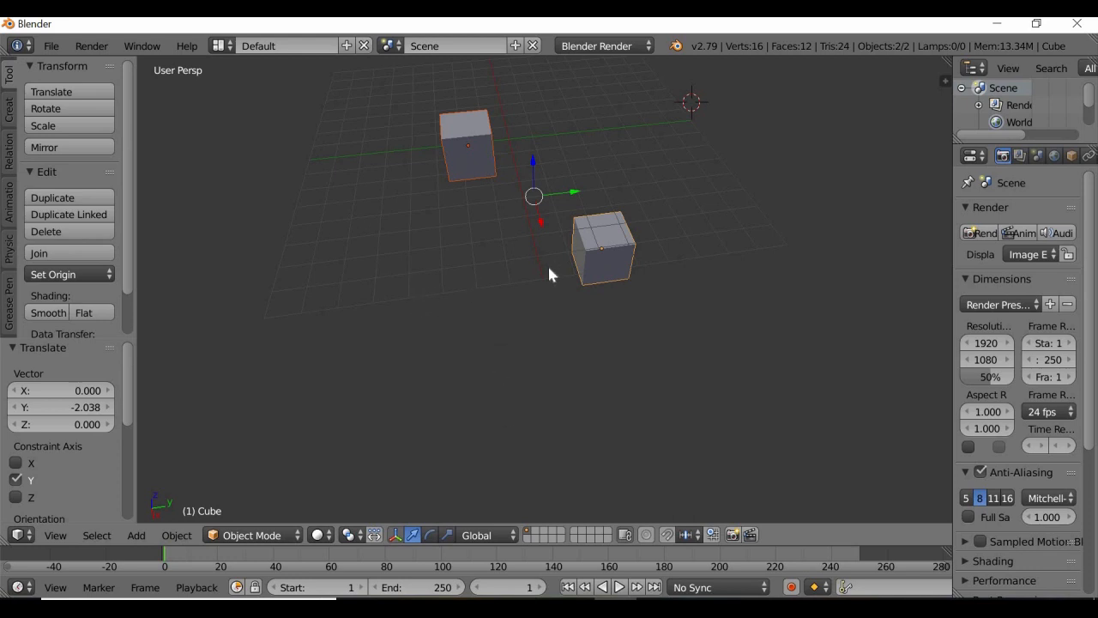
Border-select both cubes and move them together about -0.33 units along the Y axis.
{"action": "key", "text": "ctrl+z"}
{"action": "key", "text": "b"}
{"action": "left_click_drag", "start_coordinate": [420, 91], "coordinate": [654, 347]}
{"action": "key", "text": "g"}
{"action": "key", "text": "y"}
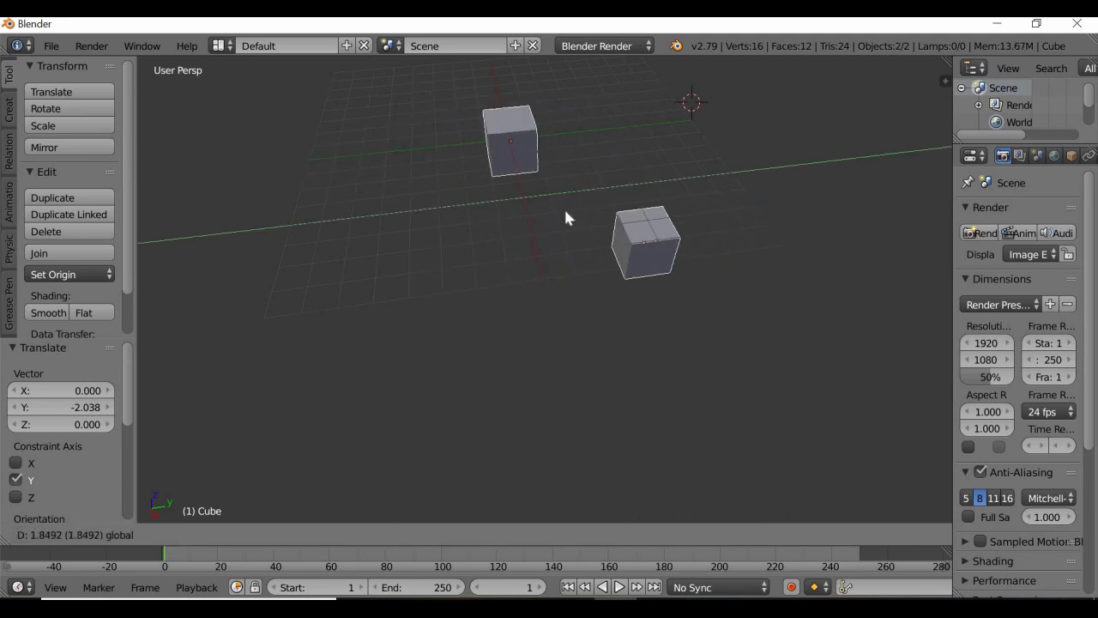
{"action": "left_click", "coordinate": [689, 270]}
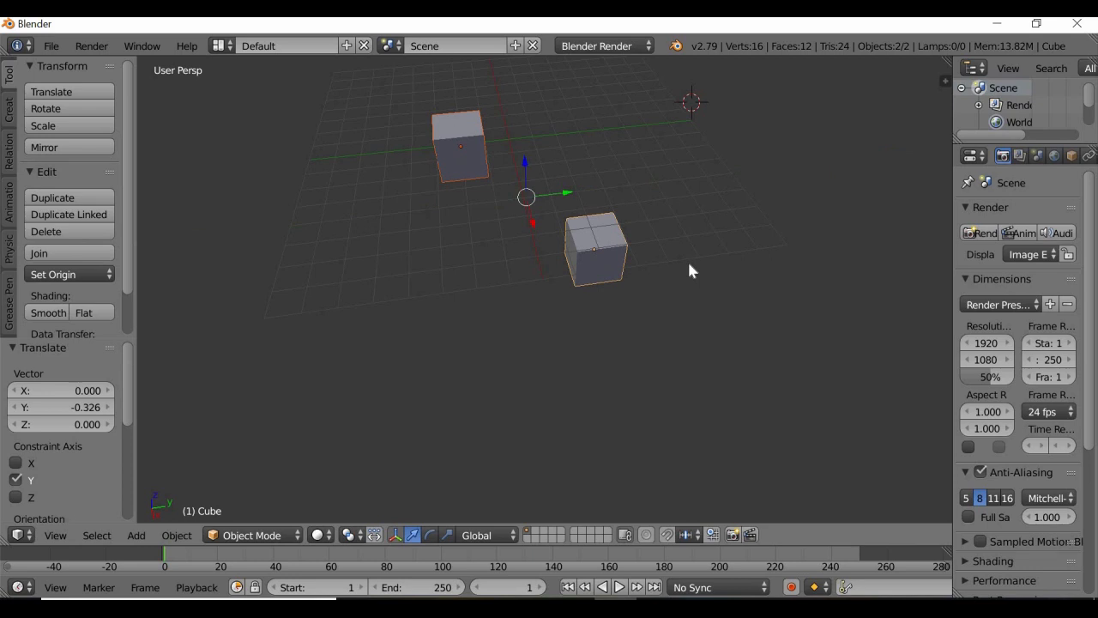
Delete both selected cubes to leave the scene empty.
{"action": "key", "text": "x"}
{"action": "key", "text": "Return"}
{"action": "middle_click_drag", "start_coordinate": [452, 311], "coordinate": [461, 199]}
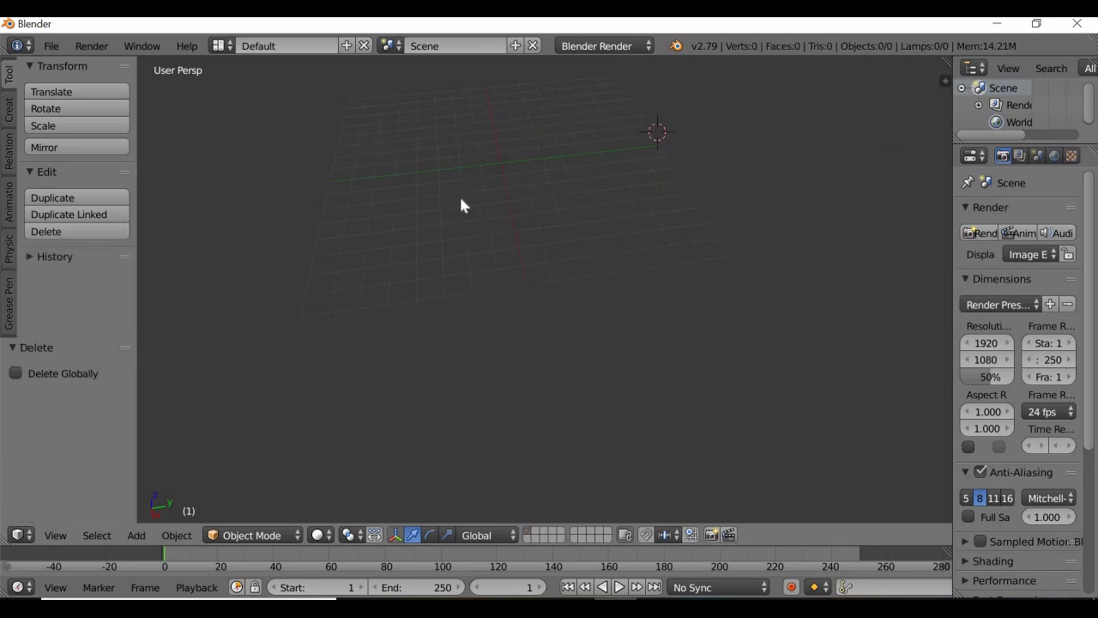
{"action": "middle_click_drag", "start_coordinate": [513, 252], "coordinate": [477, 341]}
{"action": "middle_click_drag", "start_coordinate": [546, 351], "coordinate": [320, 266]}
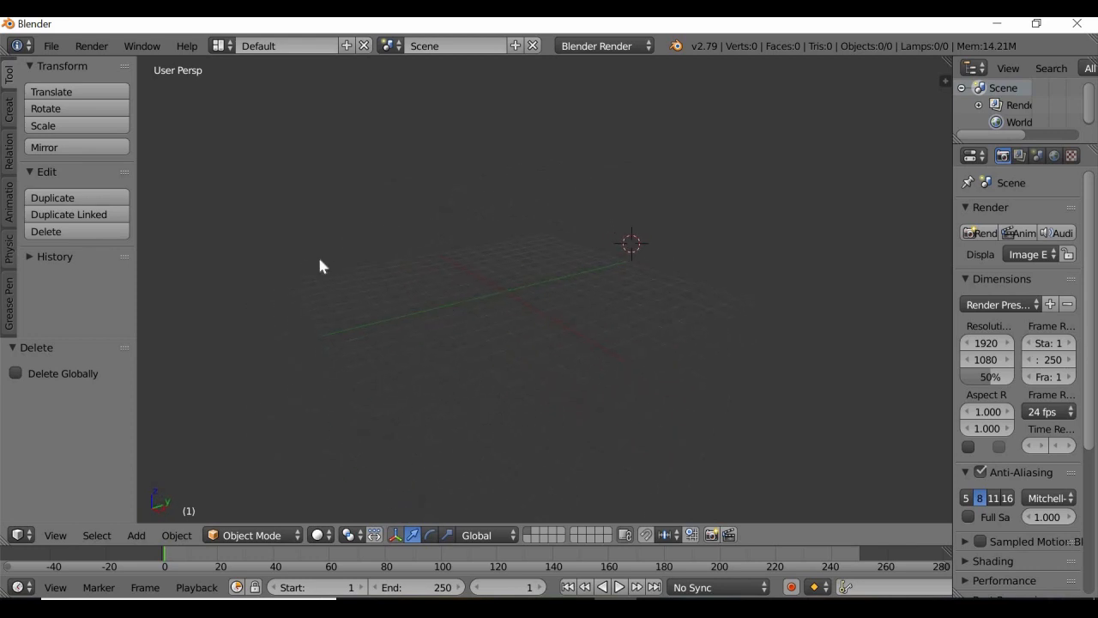
Add a cube at the 3D cursor near the grid's edge, and undo the addition.
{"action": "left_click", "coordinate": [10, 110]}
{"action": "left_click", "coordinate": [82, 126]}
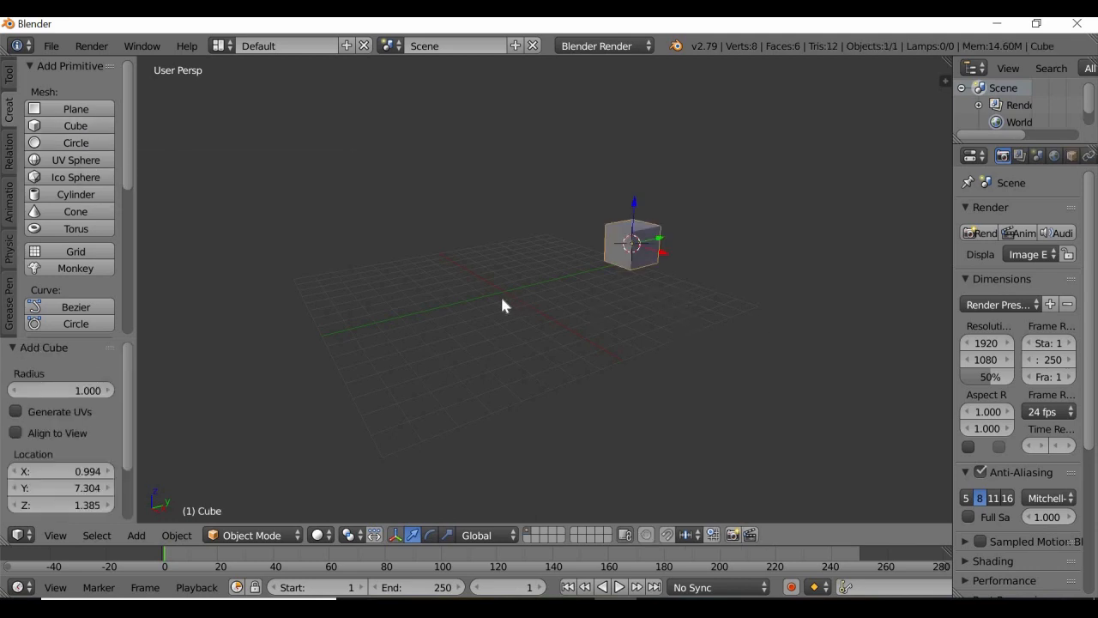
{"action": "key", "text": "ctrl+z"}
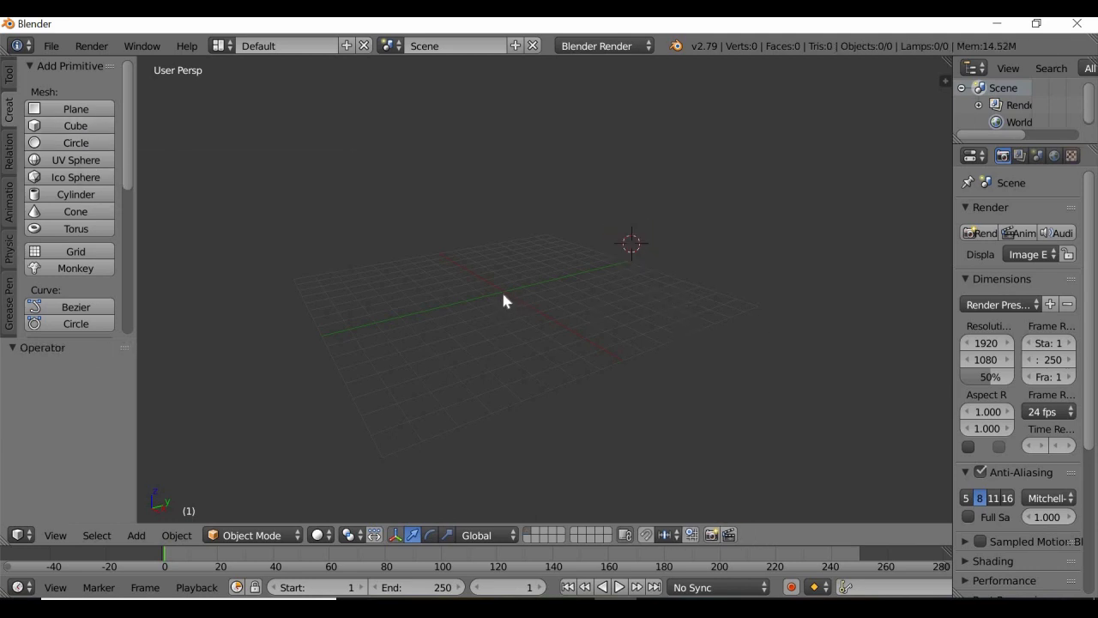
Place the 3D cursor near the grid's centre and add a cube there.
{"action": "left_click", "coordinate": [502, 295]}
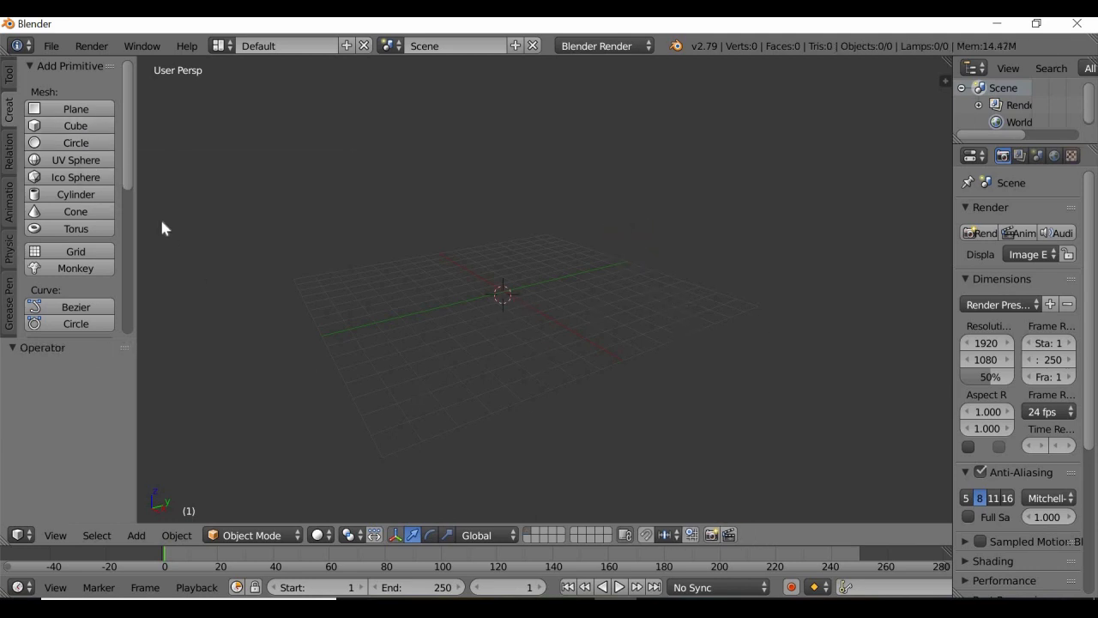
{"action": "left_click", "coordinate": [90, 126]}
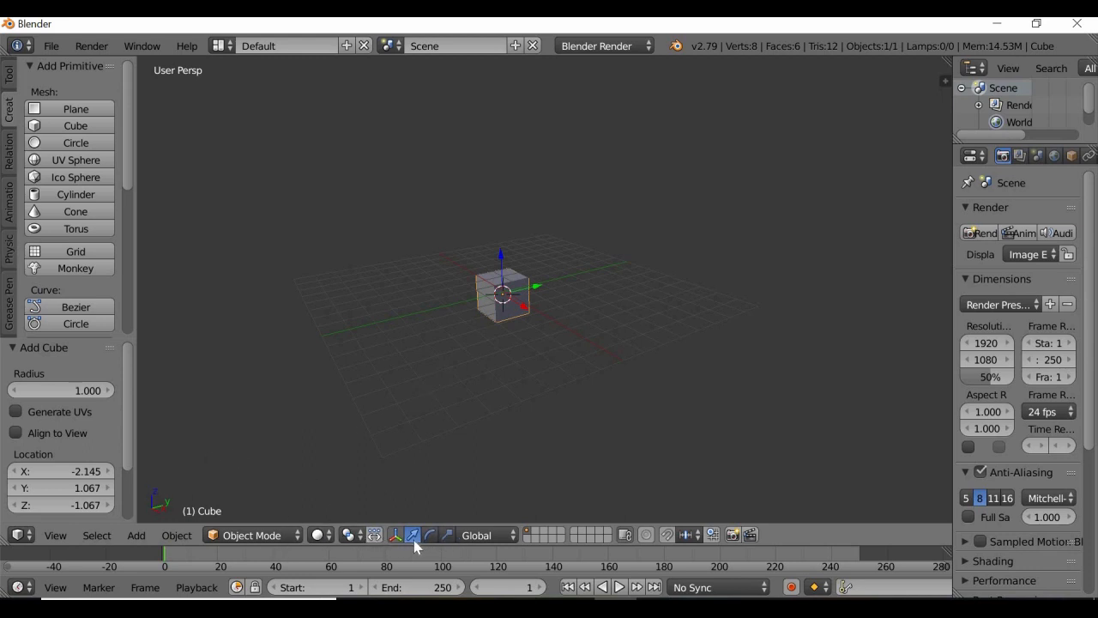
{"action": "scroll", "coordinate": [478, 408], "scroll_direction": "up", "scroll_amount": 2}
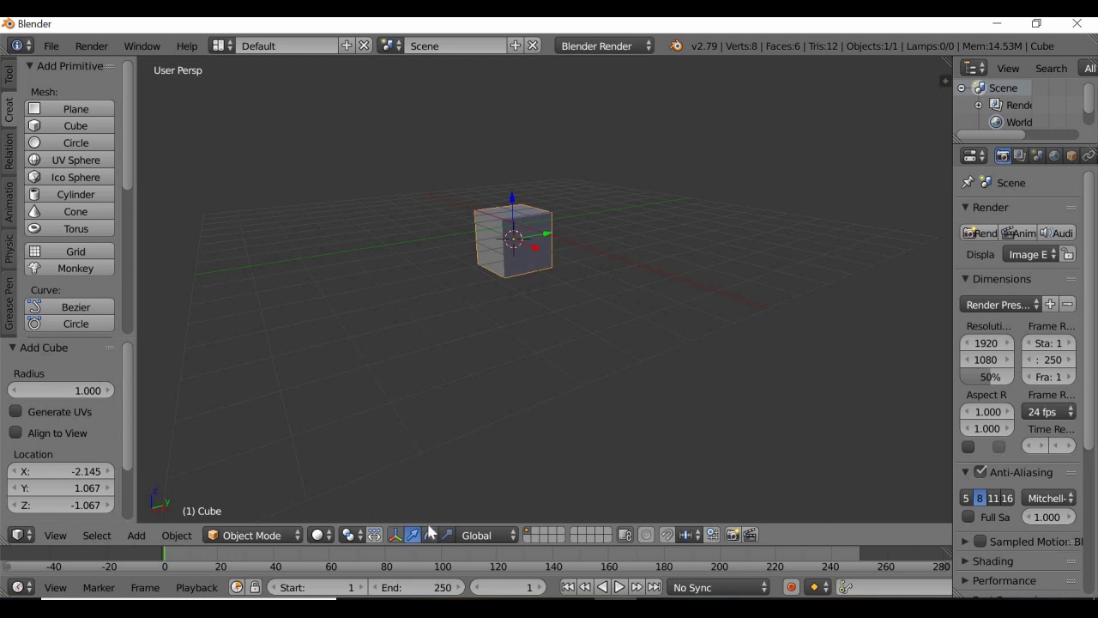
Shift the cube slightly along Y and rotate it with the rotate manipulator, including about -55.5° around Z.
{"action": "left_click_drag", "start_coordinate": [548, 234], "coordinate": [586, 233]}
{"action": "left_click", "coordinate": [429, 534]}
{"action": "right_click", "coordinate": [586, 233]}
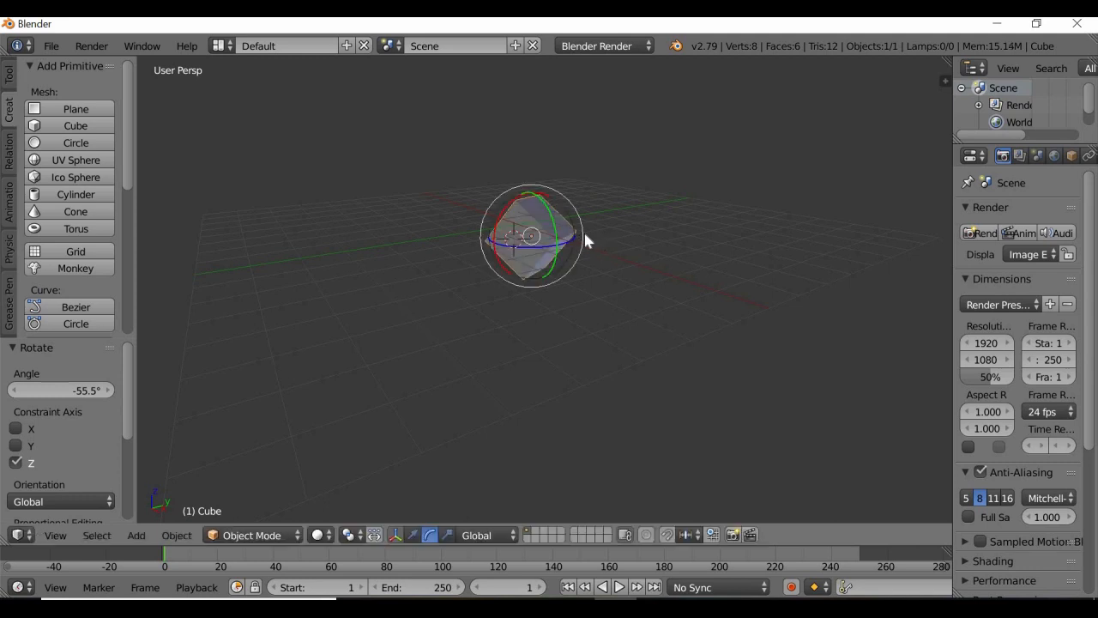
{"action": "scroll", "coordinate": [585, 233], "scroll_direction": "up", "scroll_amount": 3}
{"action": "scroll", "coordinate": [583, 239], "scroll_direction": "down", "scroll_amount": 3}
Move the tilted cube with the translate manipulator by about 1.09 along Y, -2.32 along X and -3.08 along Z.
{"action": "left_click", "coordinate": [418, 538]}
{"action": "key", "text": "g"}
{"action": "key", "text": "y"}
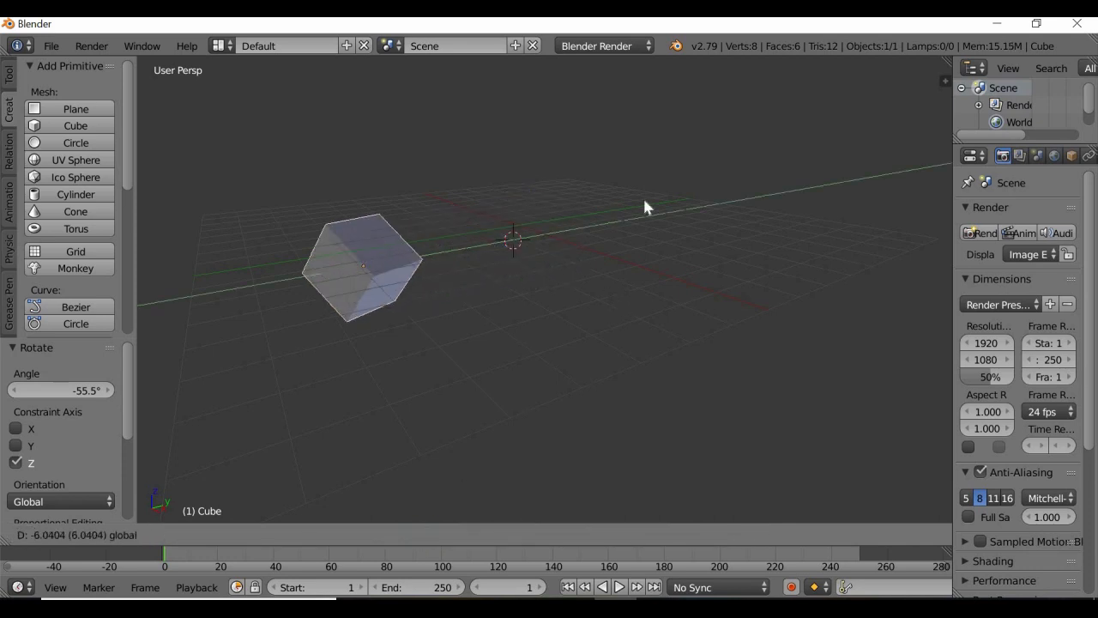
{"action": "left_click", "coordinate": [585, 247]}
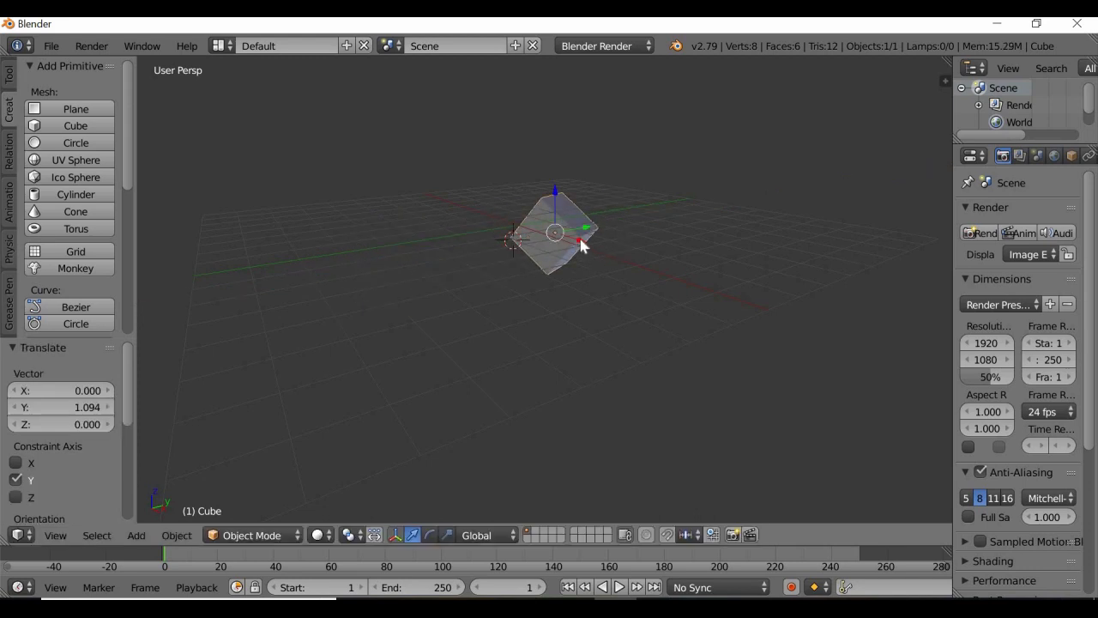
{"action": "key", "text": "g"}
{"action": "key", "text": "x"}
{"action": "left_click", "coordinate": [523, 205]}
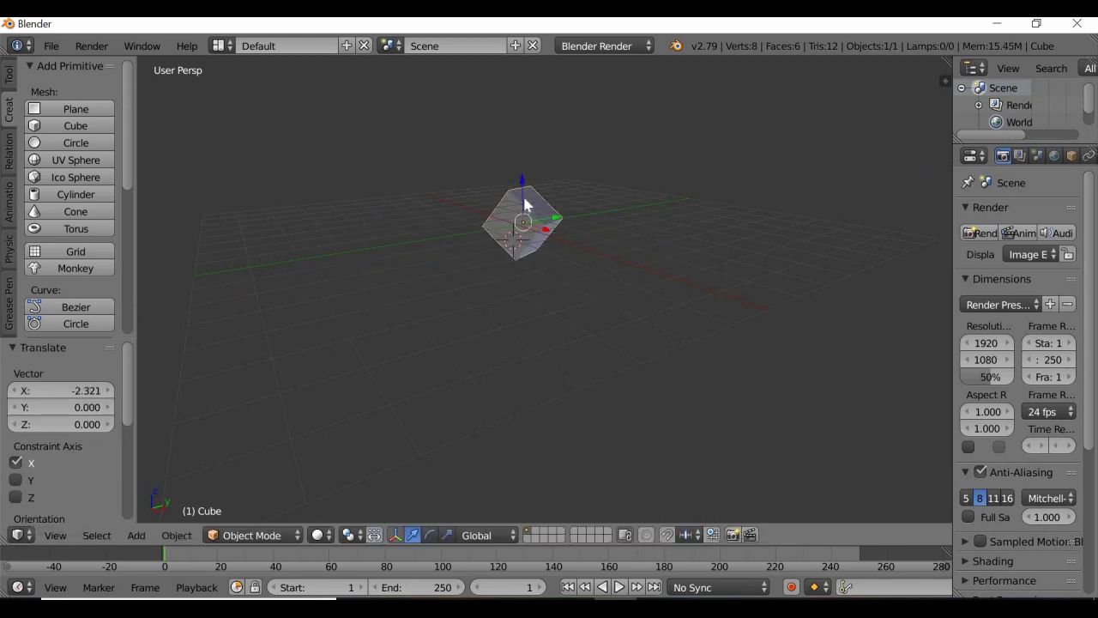
{"action": "key", "text": "g"}
{"action": "key", "text": "z"}
{"action": "left_click", "coordinate": [462, 513]}
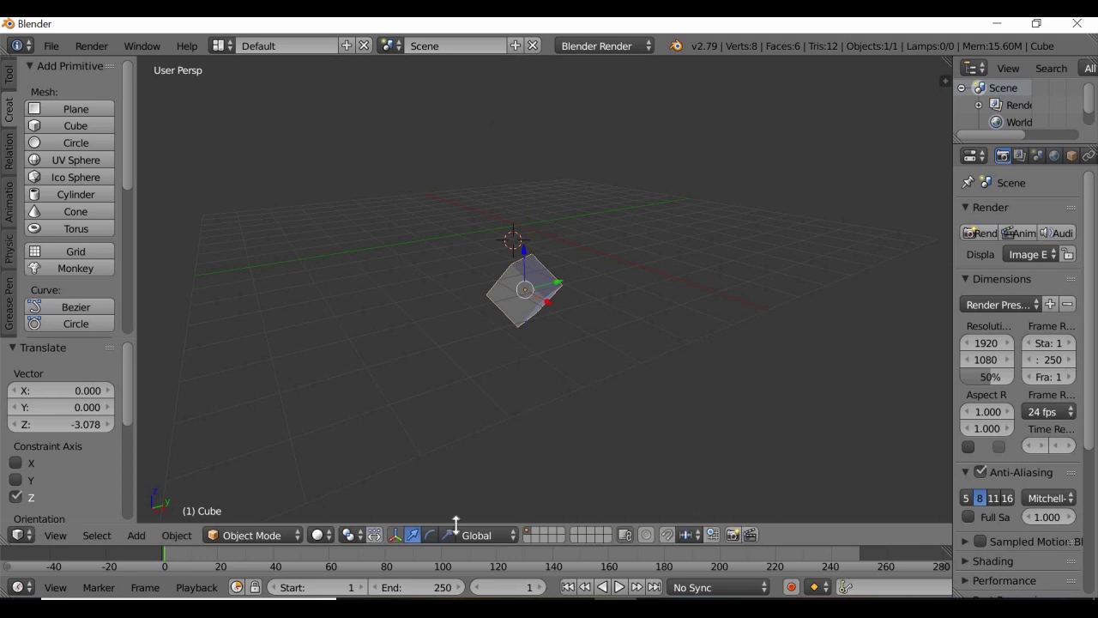
Switch the cube's manipulator through scale and translate, and leave it on rotate.
{"action": "left_click", "coordinate": [447, 535]}
{"action": "left_click", "coordinate": [413, 534]}
{"action": "left_click", "coordinate": [431, 534]}
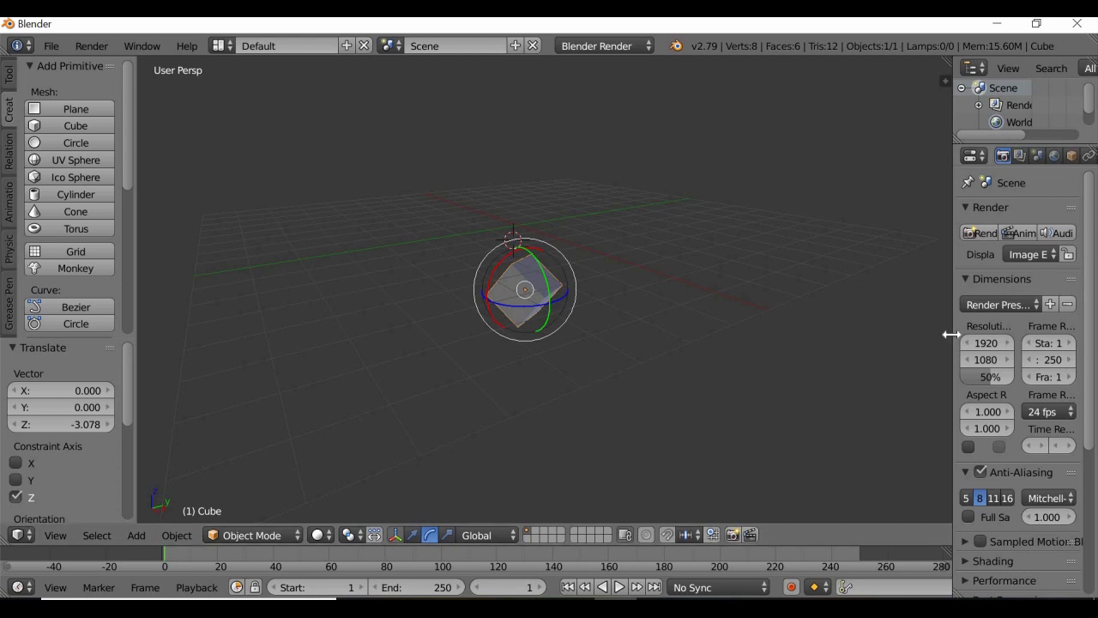
Widen the properties area and display the cube's object settings.
{"action": "left_click_drag", "start_coordinate": [952, 336], "coordinate": [584, 344]}
{"action": "left_click_drag", "start_coordinate": [799, 340], "coordinate": [806, 340]}
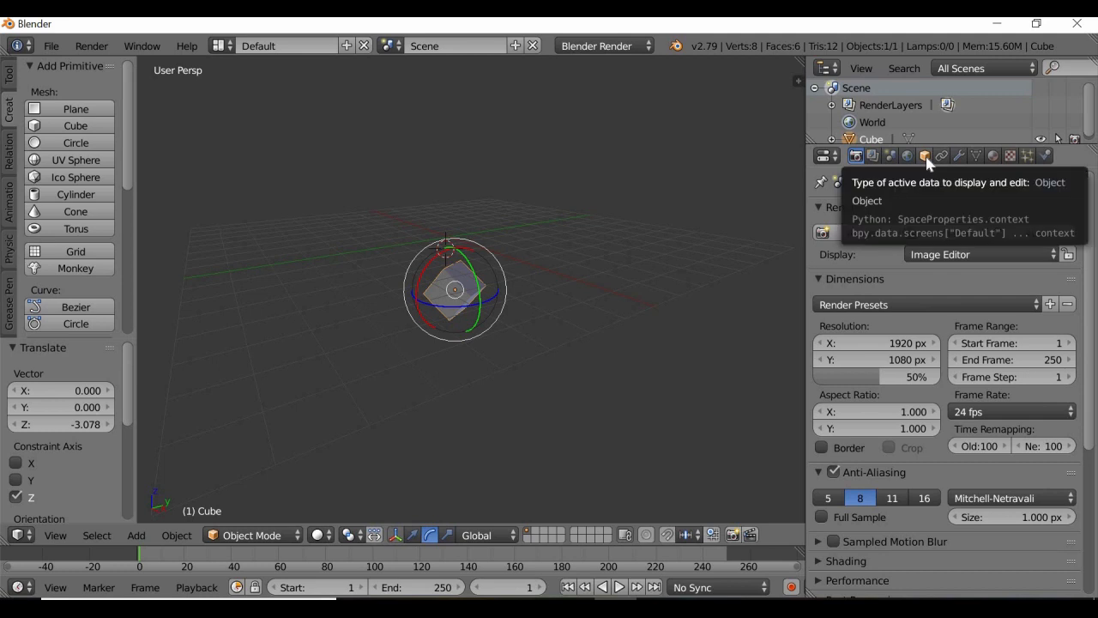
{"action": "left_click", "coordinate": [925, 156]}
Set the cube's X, Y and Z rotation to 0°.
{"action": "left_click", "coordinate": [952, 280]}
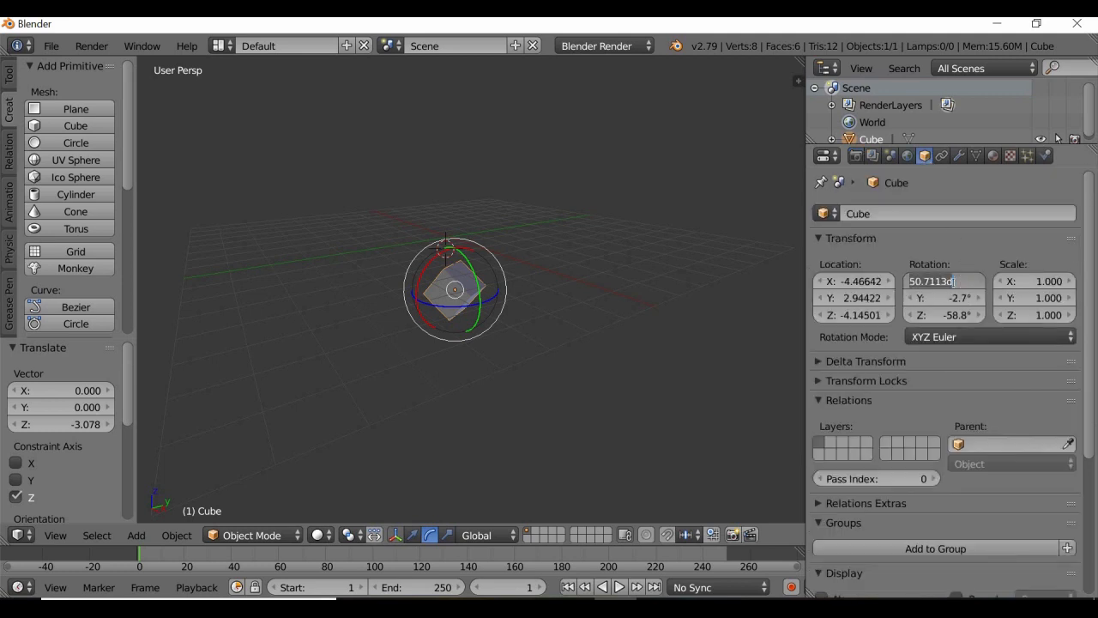
{"action": "type", "text": "0"}
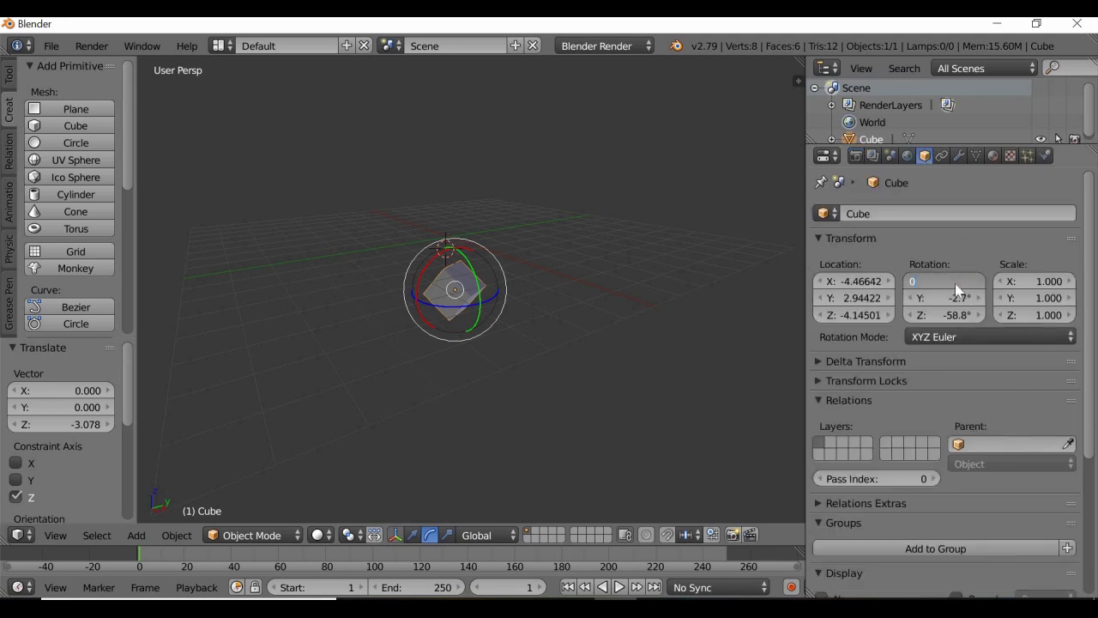
{"action": "key", "text": "Return"}
{"action": "left_click", "coordinate": [966, 299]}
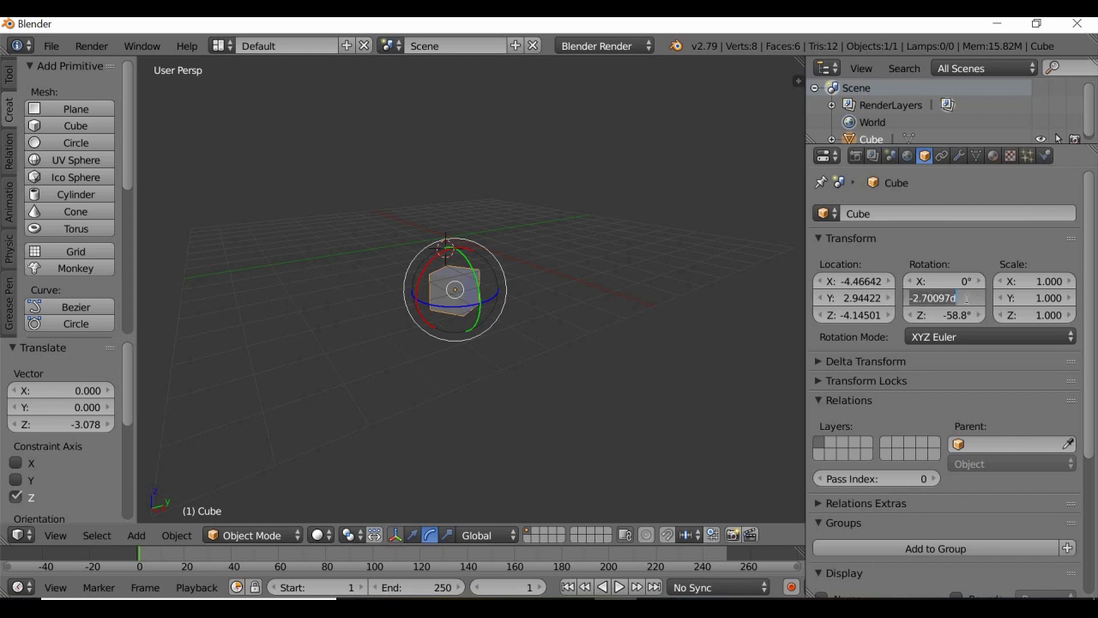
{"action": "type", "text": "0"}
{"action": "key", "text": "Return"}
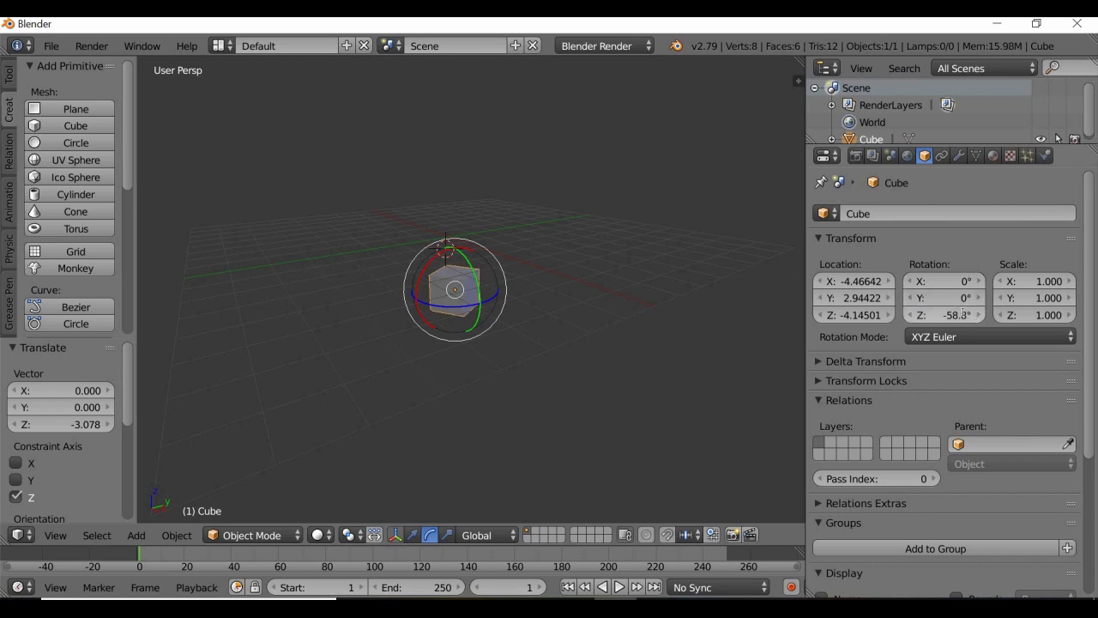
{"action": "left_click", "coordinate": [963, 314]}
{"action": "type", "text": "0"}
{"action": "key", "text": "Return"}
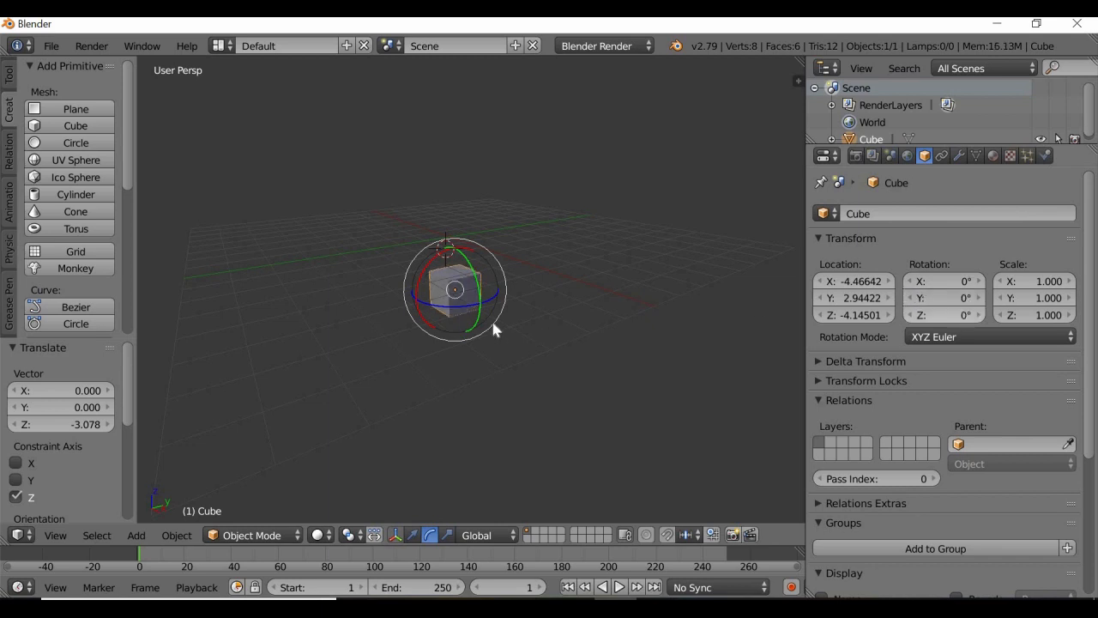
Activate the translate manipulator and raise the cube about 6.11 units along the Z axis.
{"action": "left_click", "coordinate": [453, 301]}
{"action": "scroll", "coordinate": [453, 304], "scroll_direction": "up", "scroll_amount": 5}
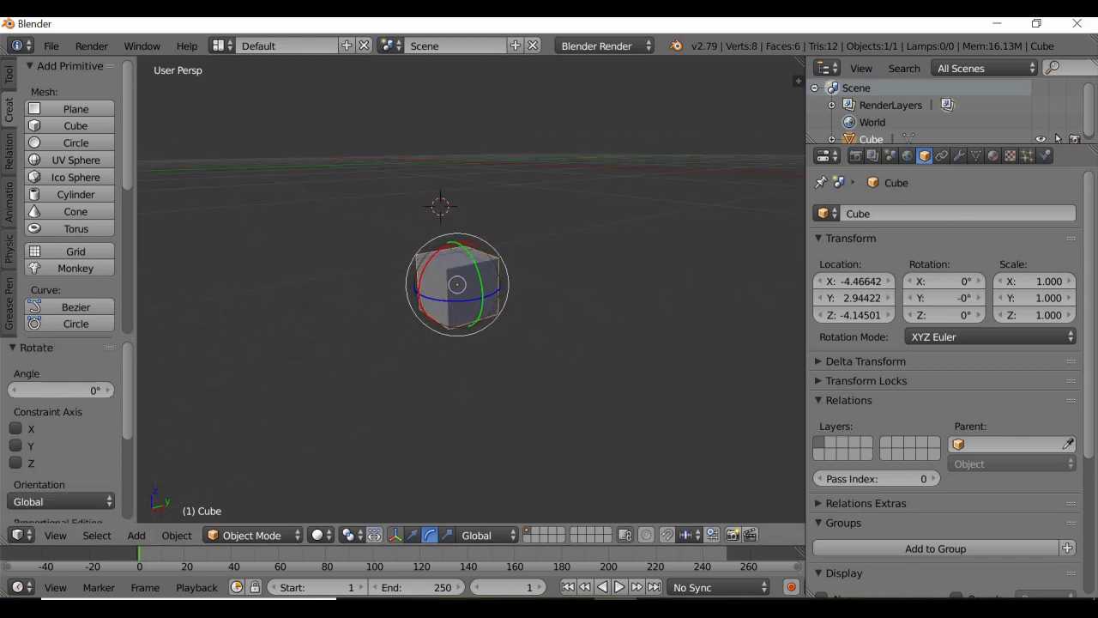
{"action": "left_click", "coordinate": [413, 535]}
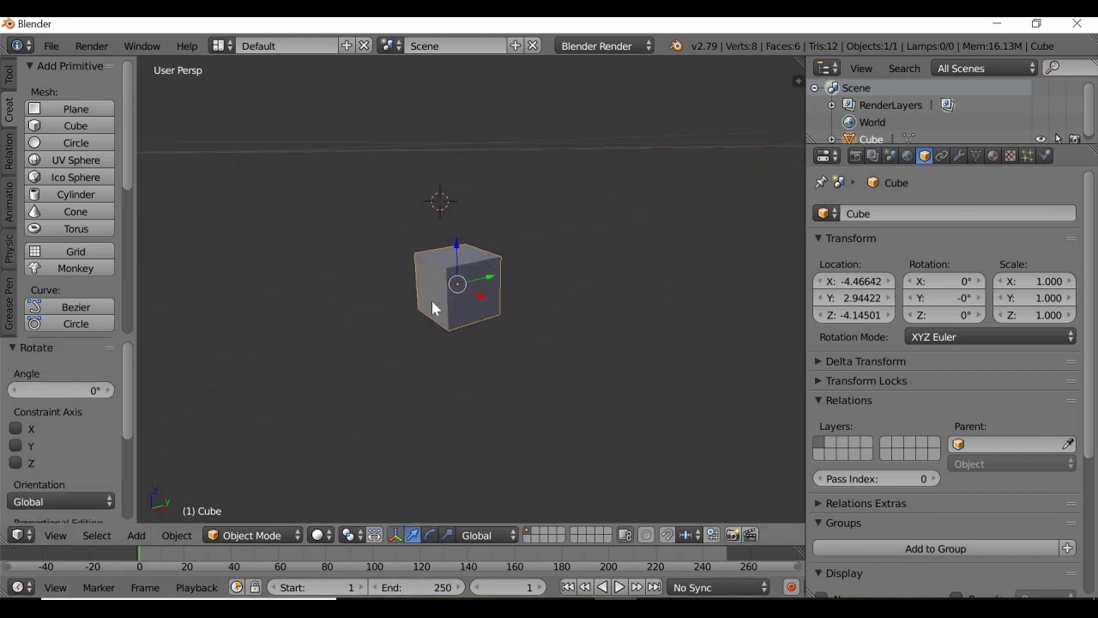
{"action": "middle_click_drag", "start_coordinate": [432, 301], "coordinate": [458, 288]}
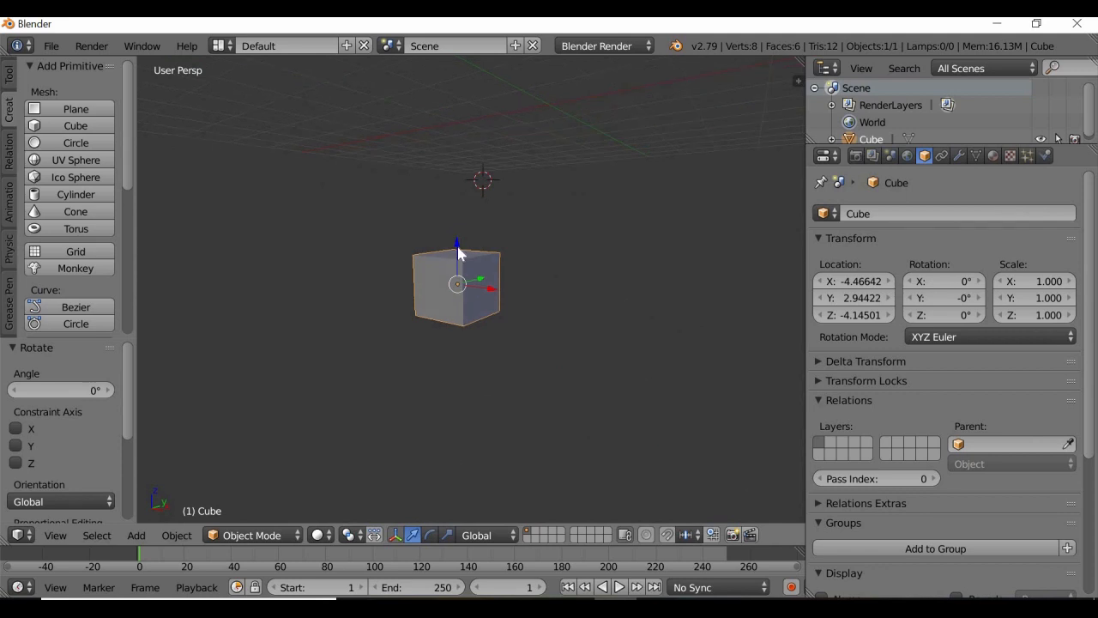
{"action": "left_click_drag", "start_coordinate": [459, 253], "coordinate": [481, 77]}
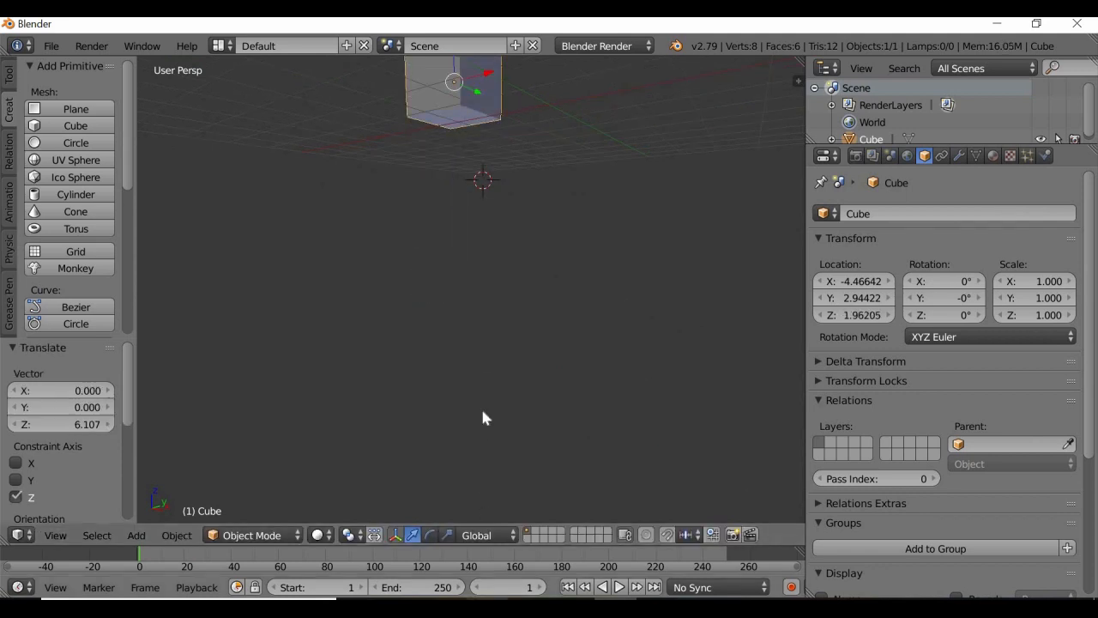
Scale the cube into a flat slab, by about 4.54 along Y and 4.28 along X.
{"action": "middle_click_drag", "start_coordinate": [517, 260], "coordinate": [492, 412]}
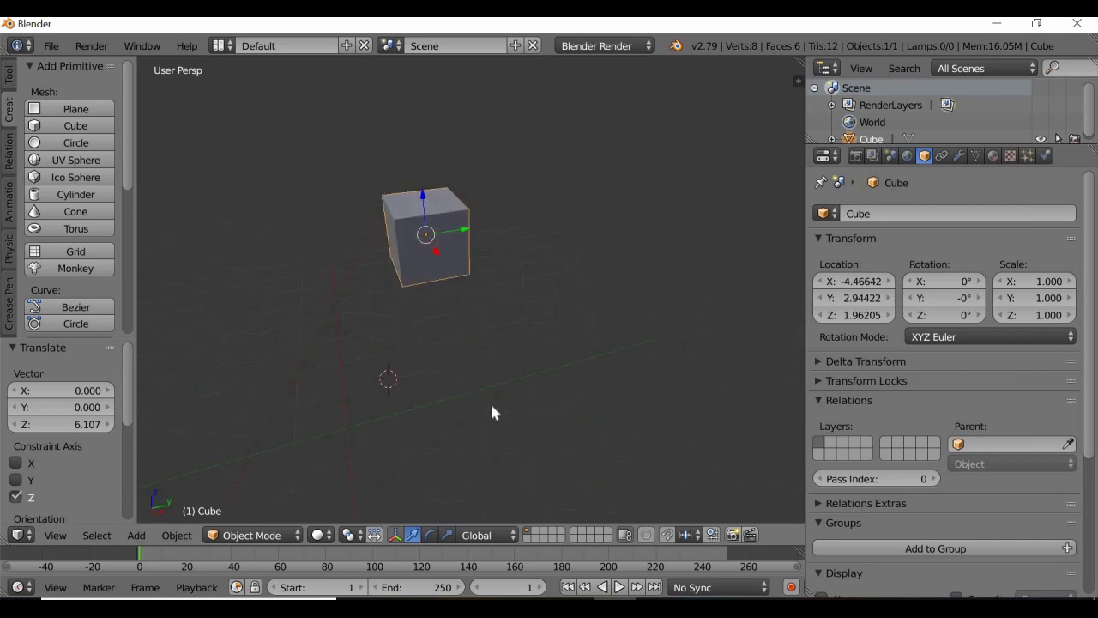
{"action": "left_click", "coordinate": [447, 534]}
{"action": "left_click_drag", "start_coordinate": [466, 229], "coordinate": [987, 291]}
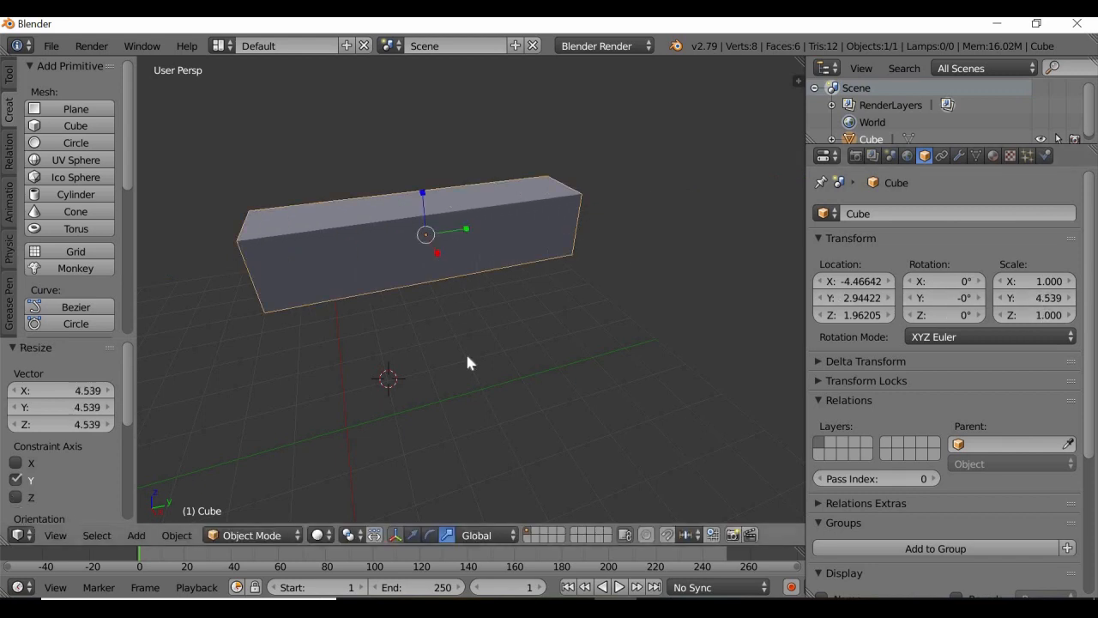
{"action": "key", "text": "s"}
{"action": "key", "text": "x"}
{"action": "left_click", "coordinate": [455, 320]}
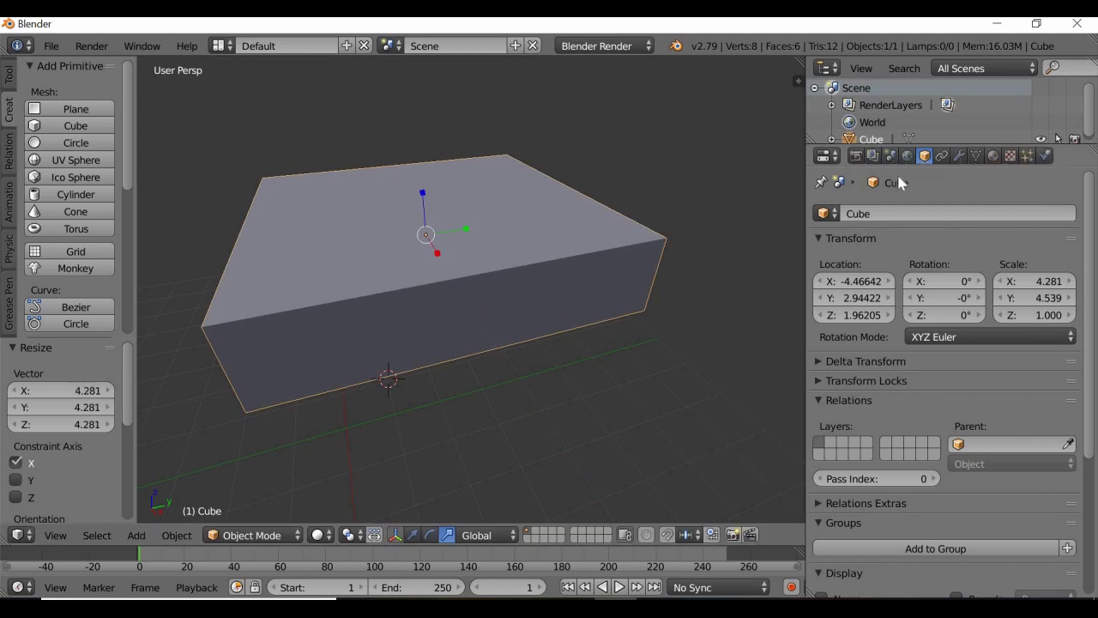
{"action": "middle_click_drag", "start_coordinate": [421, 319], "coordinate": [163, 151]}
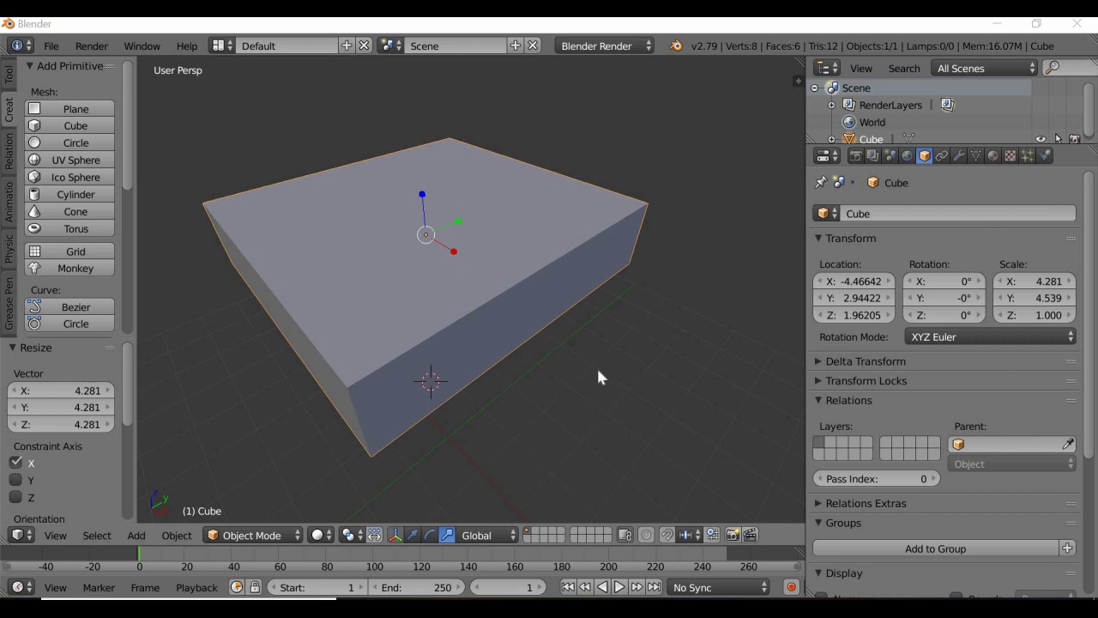
Start and cancel the Translate tool on the slab, and switch its manipulator to translate.
{"action": "left_click", "coordinate": [10, 77]}
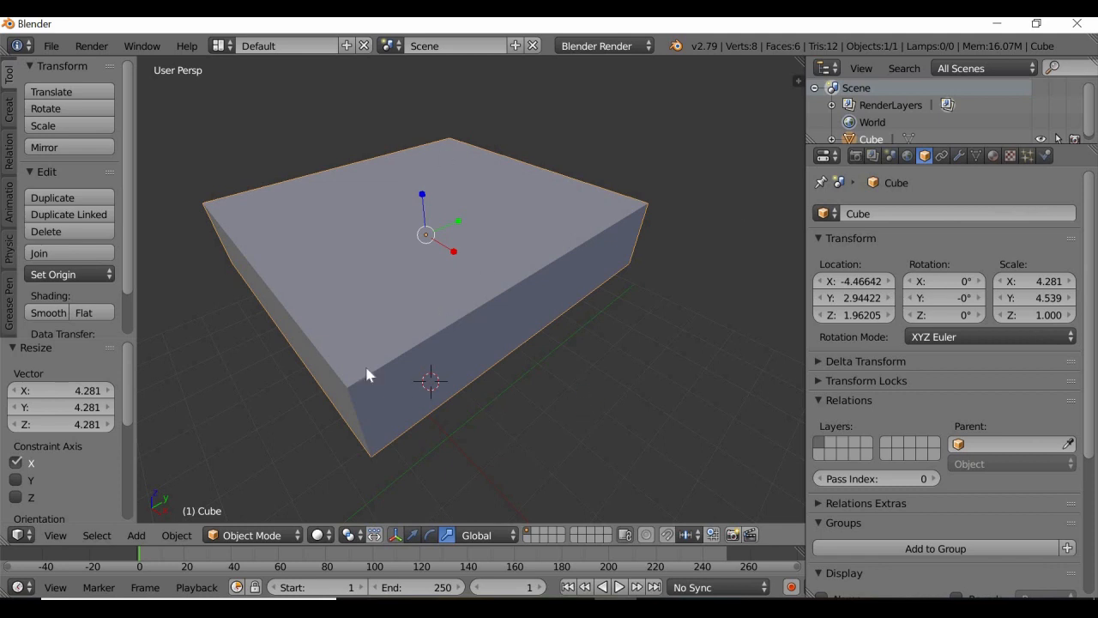
{"action": "left_click", "coordinate": [85, 97]}
{"action": "key", "text": "Escape"}
{"action": "left_click", "coordinate": [413, 534]}
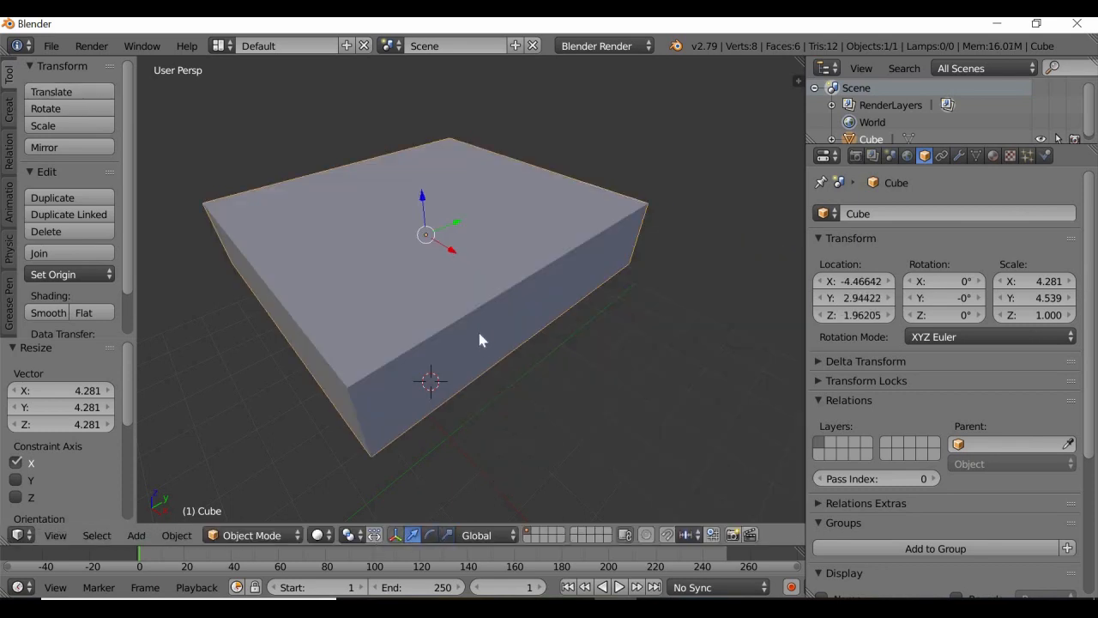
Preview the slab in Wireframe viewport shading and return the shading to Solid.
{"action": "scroll", "coordinate": [480, 335], "scroll_direction": "down", "scroll_amount": 1}
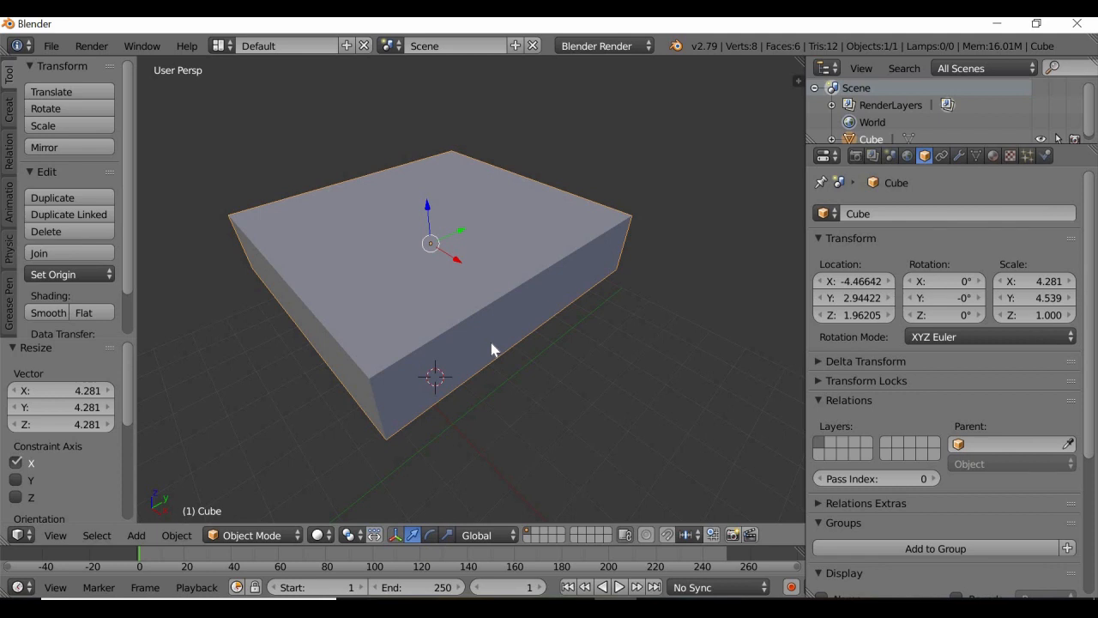
{"action": "scroll", "coordinate": [492, 349], "scroll_direction": "down", "scroll_amount": 3}
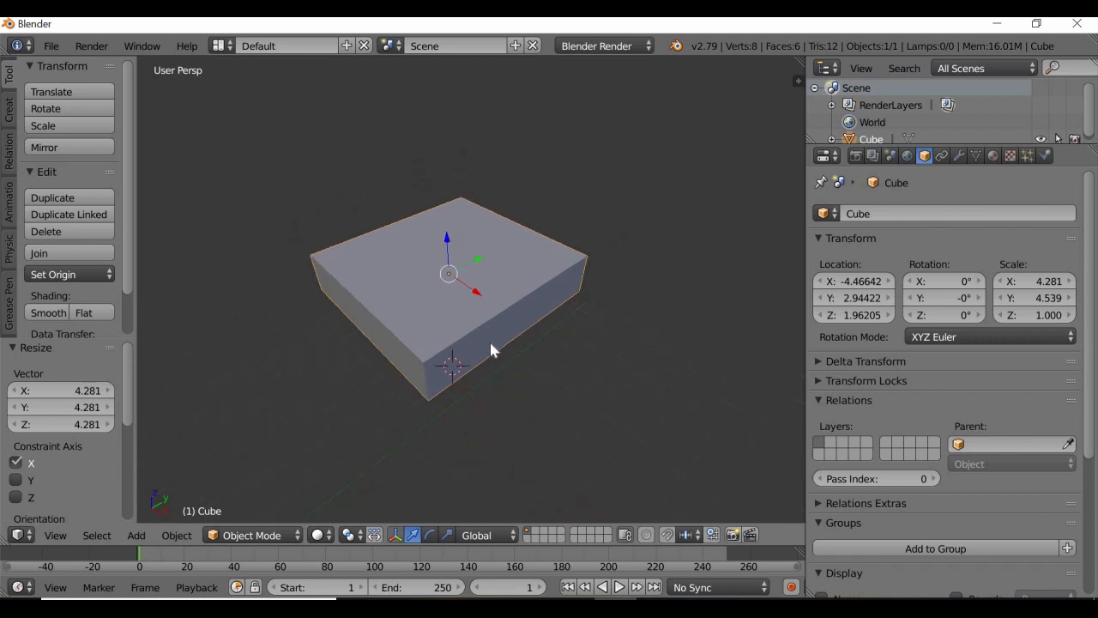
{"action": "scroll", "coordinate": [491, 349], "scroll_direction": "up", "scroll_amount": 2}
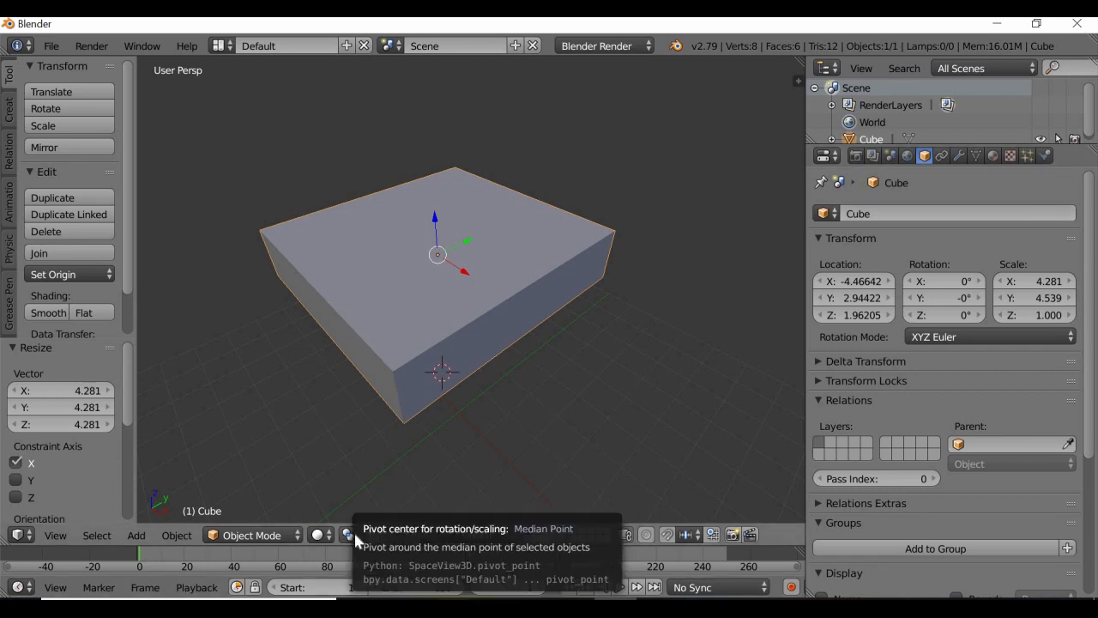
{"action": "left_click", "coordinate": [318, 534]}
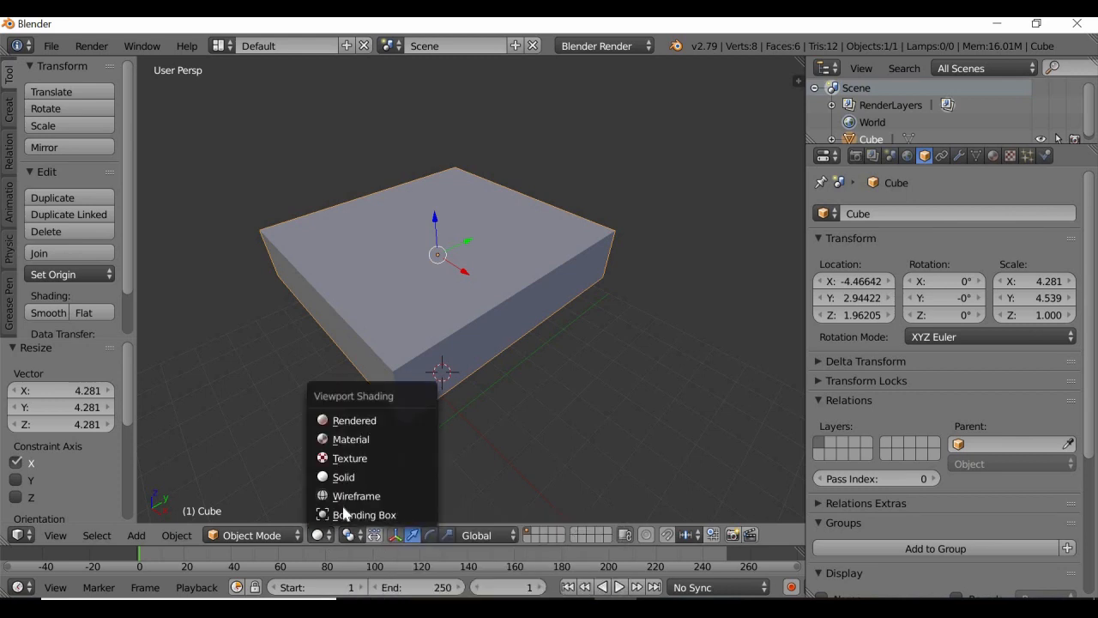
{"action": "left_click", "coordinate": [367, 496]}
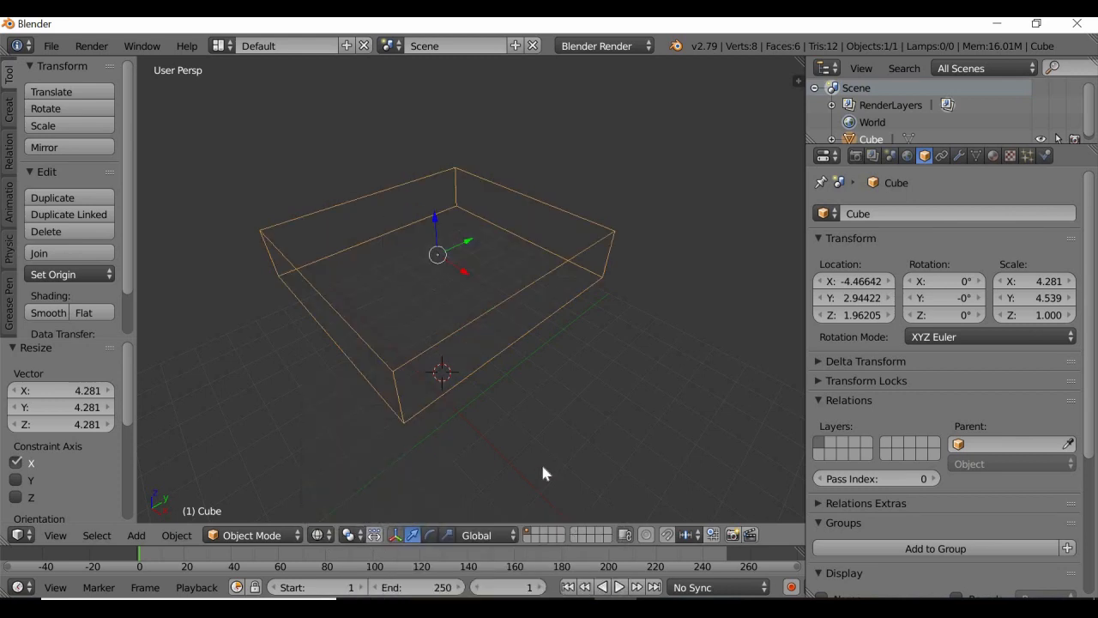
{"action": "left_click", "coordinate": [322, 537]}
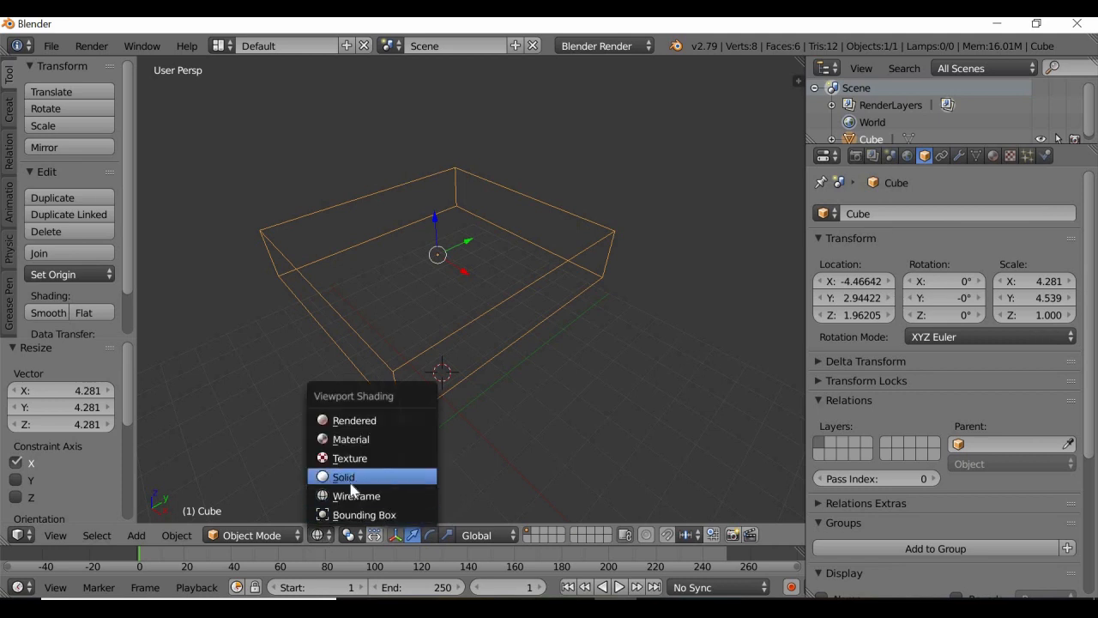
{"action": "left_click", "coordinate": [360, 474]}
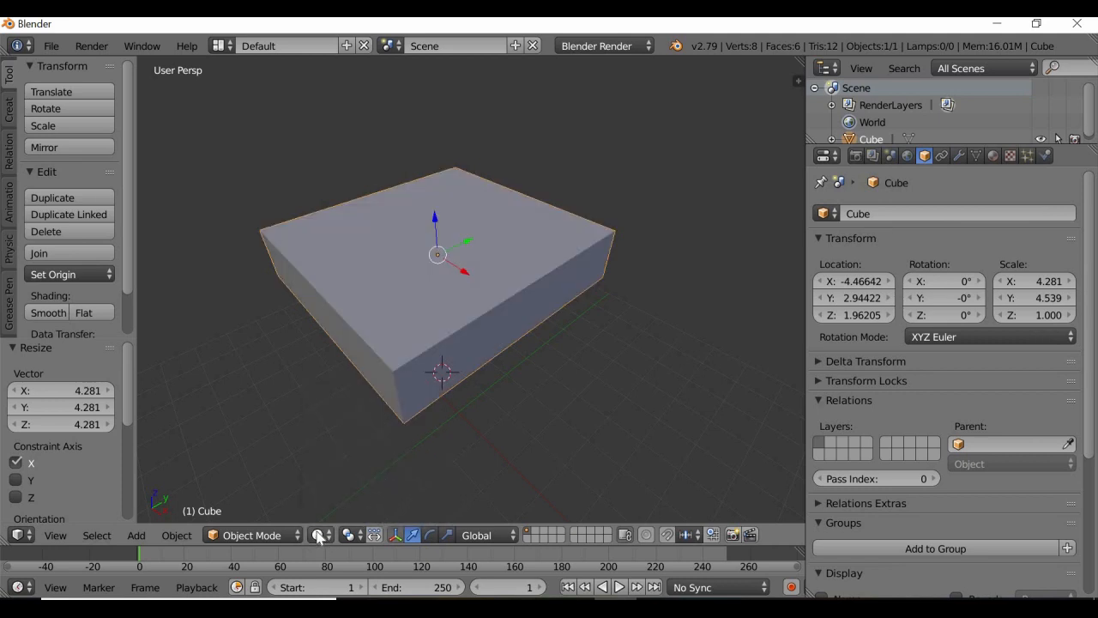
Preview the slab in Texture, Material and Rendered viewport shading, one after another.
{"action": "left_click", "coordinate": [321, 536]}
{"action": "left_click", "coordinate": [348, 458]}
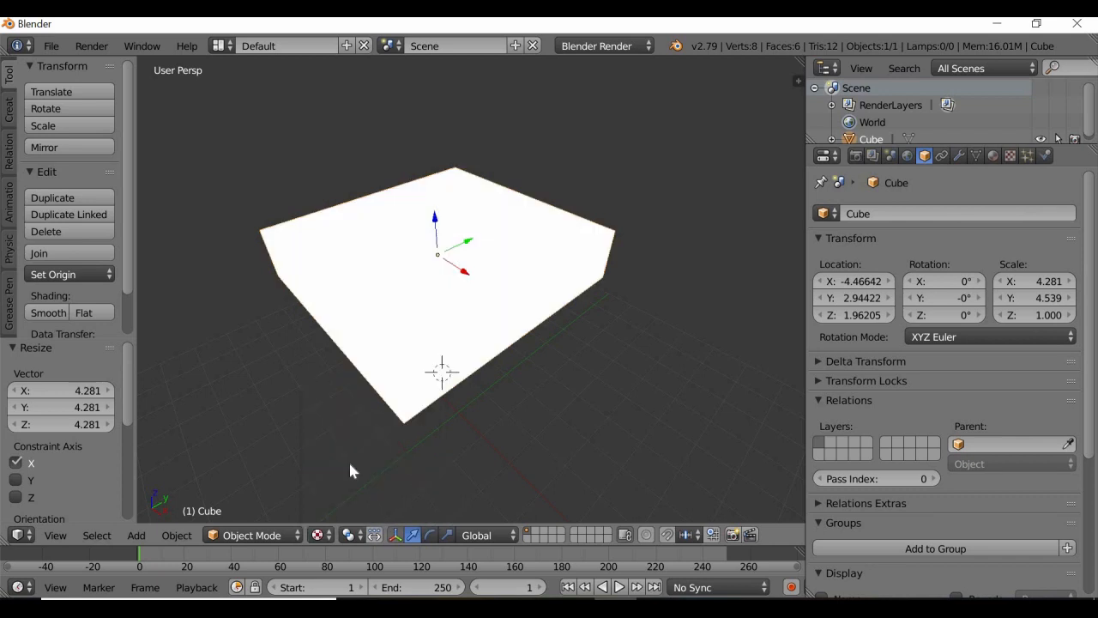
{"action": "left_click", "coordinate": [322, 538]}
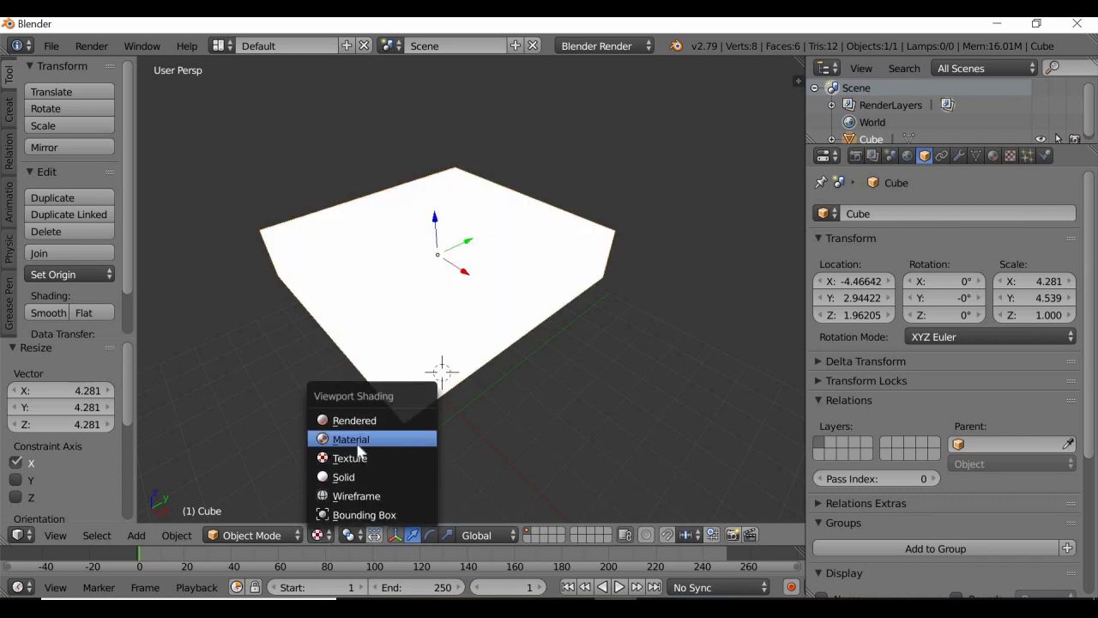
{"action": "left_click", "coordinate": [355, 439]}
{"action": "left_click", "coordinate": [321, 535]}
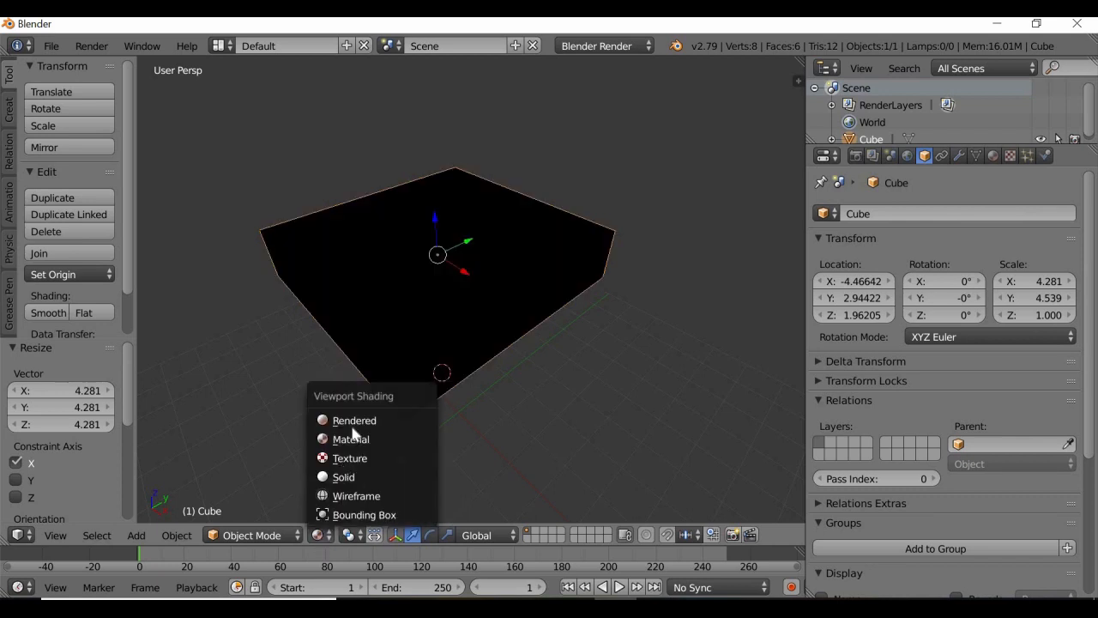
{"action": "left_click", "coordinate": [351, 423]}
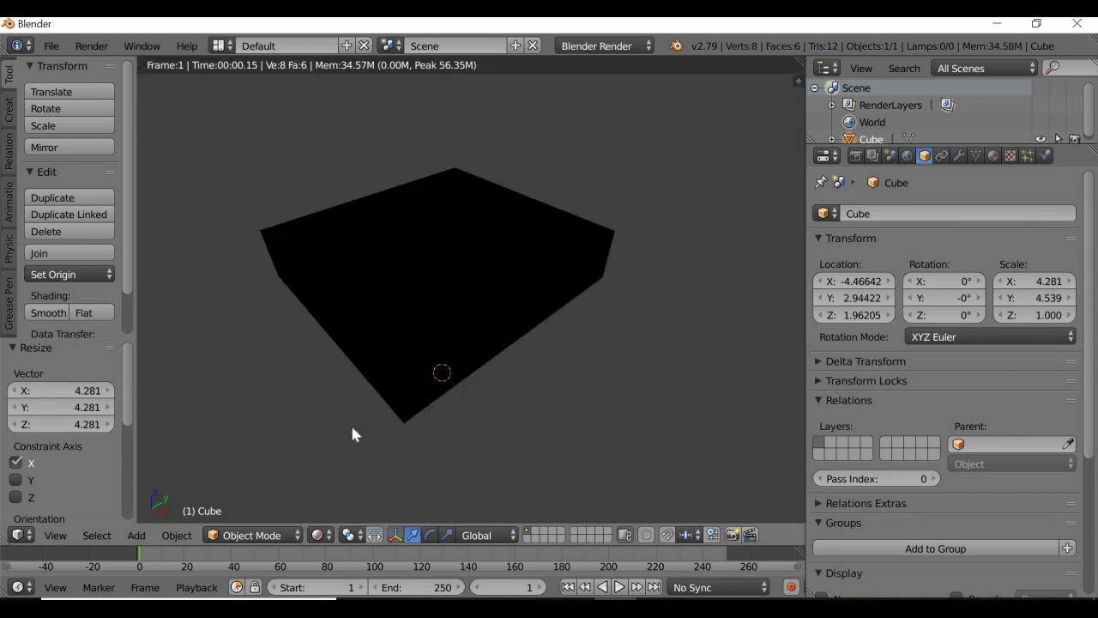
Switch the viewport shading from Rendered to Wireframe, and set it back to Solid.
{"action": "left_click", "coordinate": [318, 535]}
{"action": "left_click", "coordinate": [318, 535]}
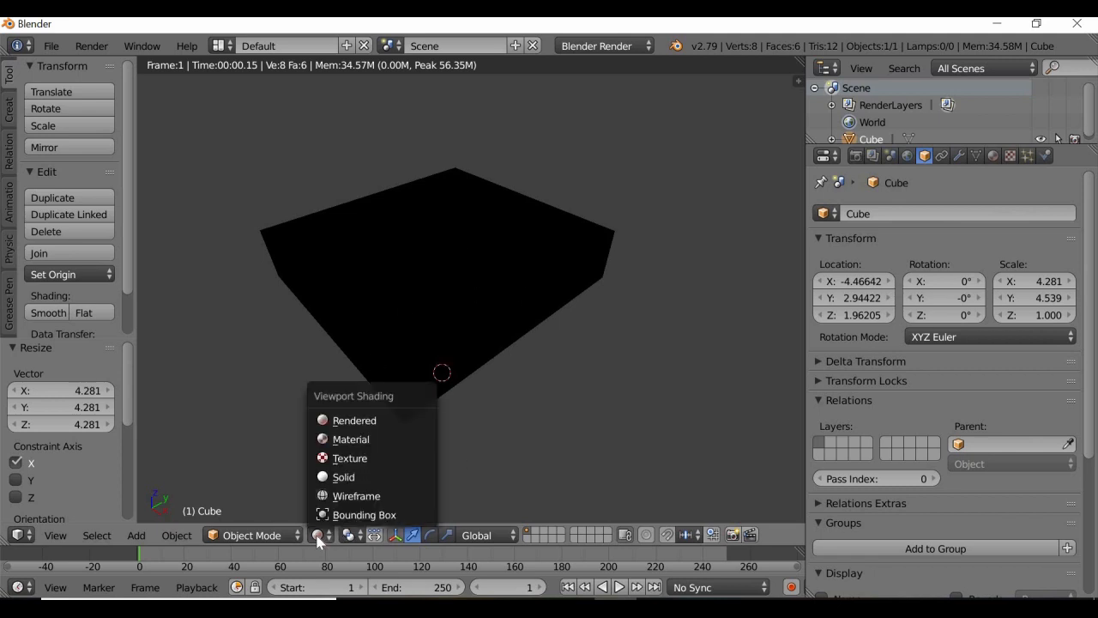
{"action": "left_click", "coordinate": [353, 498]}
{"action": "left_click", "coordinate": [327, 539]}
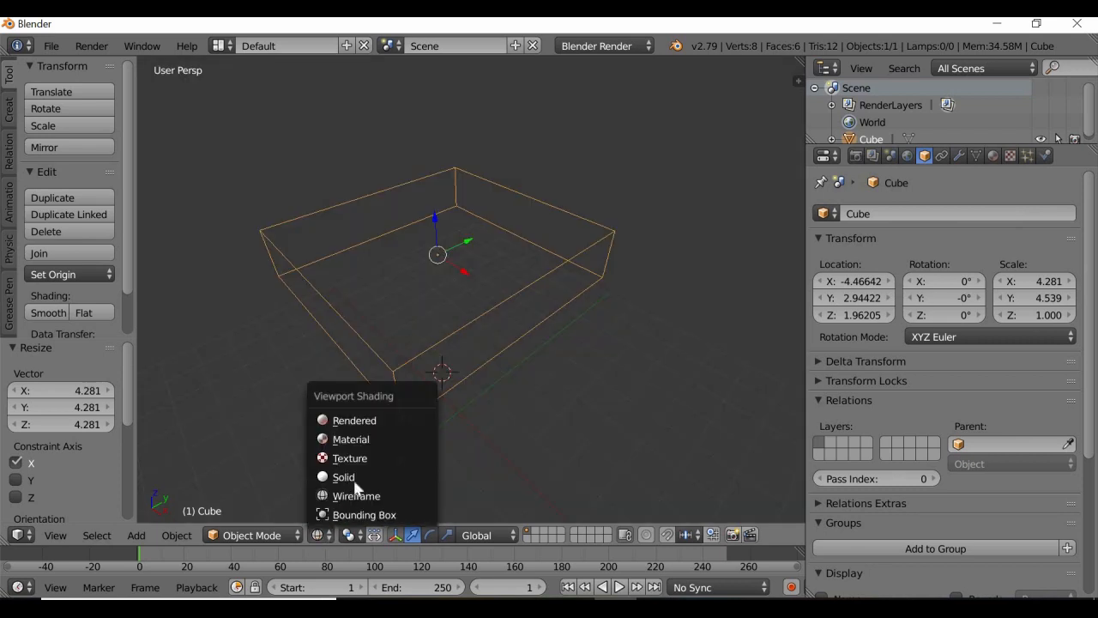
{"action": "left_click", "coordinate": [355, 478]}
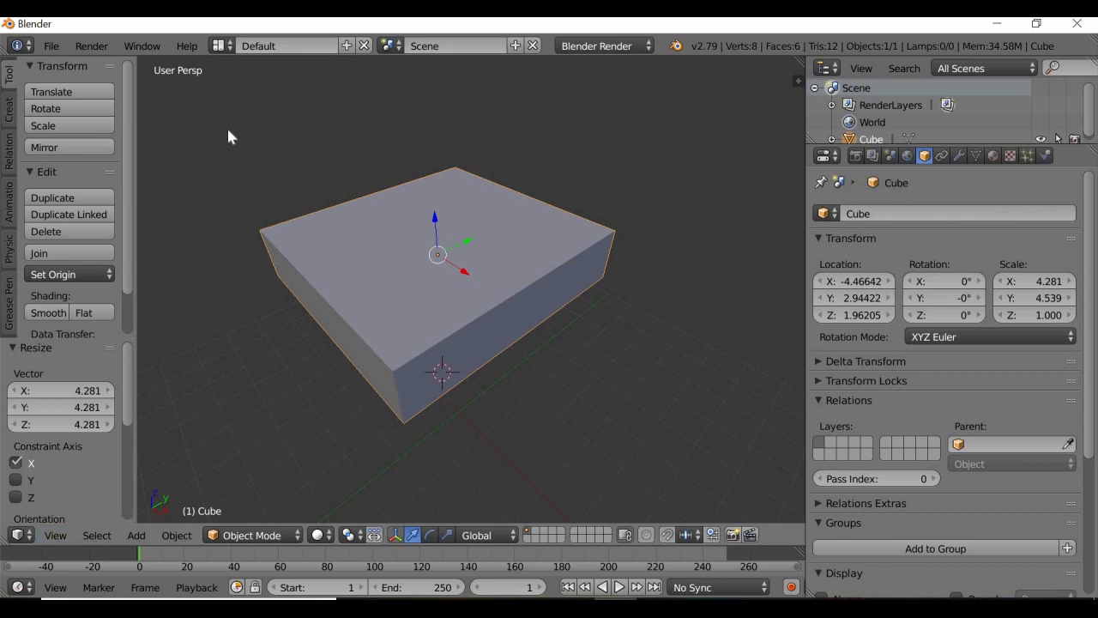
Show the slab in the Top view and examine it at different distances.
{"action": "left_click", "coordinate": [55, 535]}
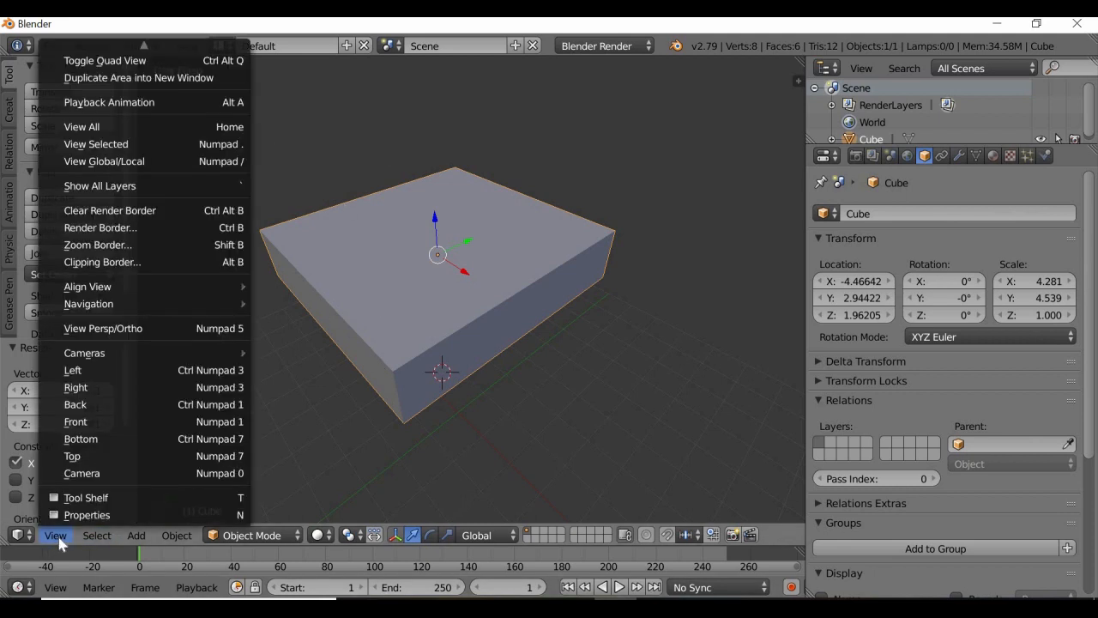
{"action": "left_click", "coordinate": [76, 456]}
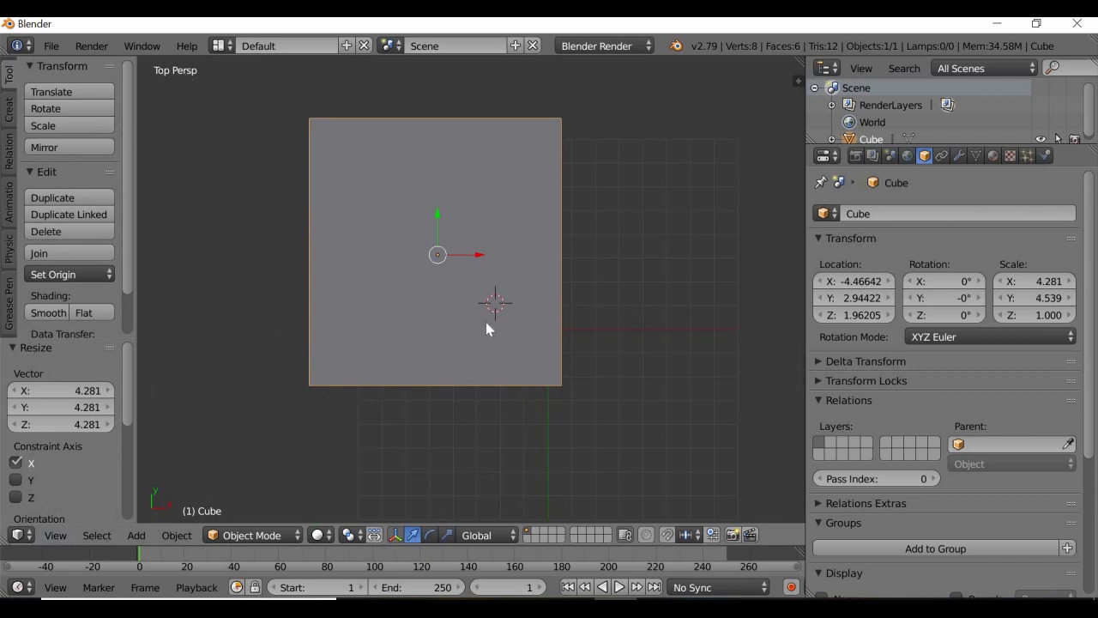
{"action": "scroll", "coordinate": [485, 329], "scroll_direction": "down", "scroll_amount": 2}
{"action": "scroll", "coordinate": [486, 329], "scroll_direction": "up", "scroll_amount": 3}
{"action": "scroll", "coordinate": [177, 501], "scroll_direction": "down", "scroll_amount": 2}
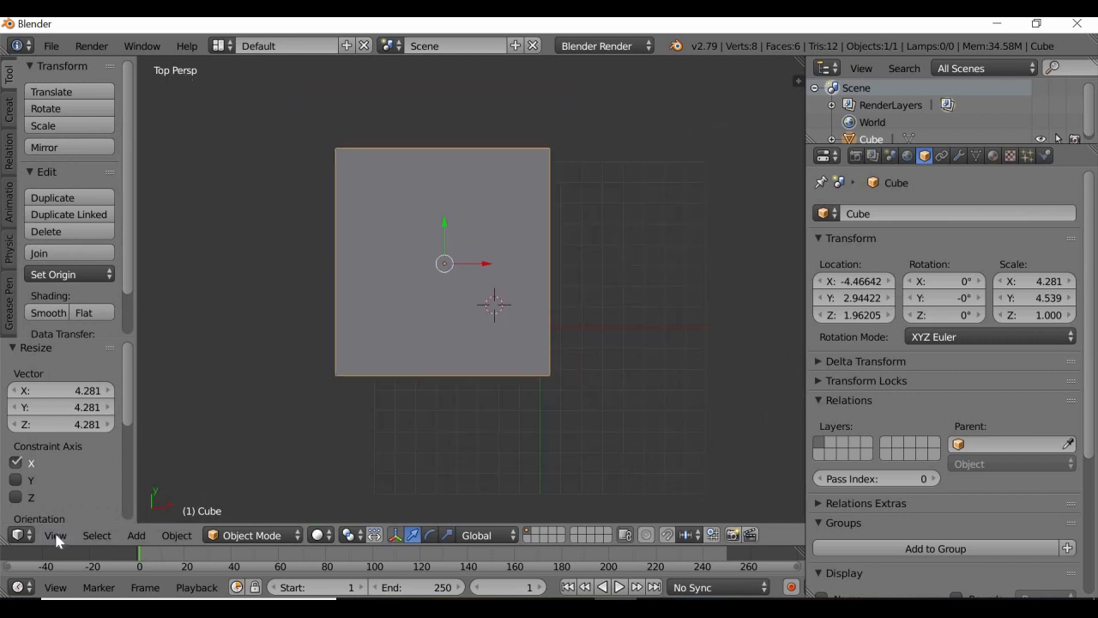
Switch the Top view to orthographic projection and back to perspective to compare them.
{"action": "left_click", "coordinate": [55, 535]}
{"action": "left_click", "coordinate": [107, 328]}
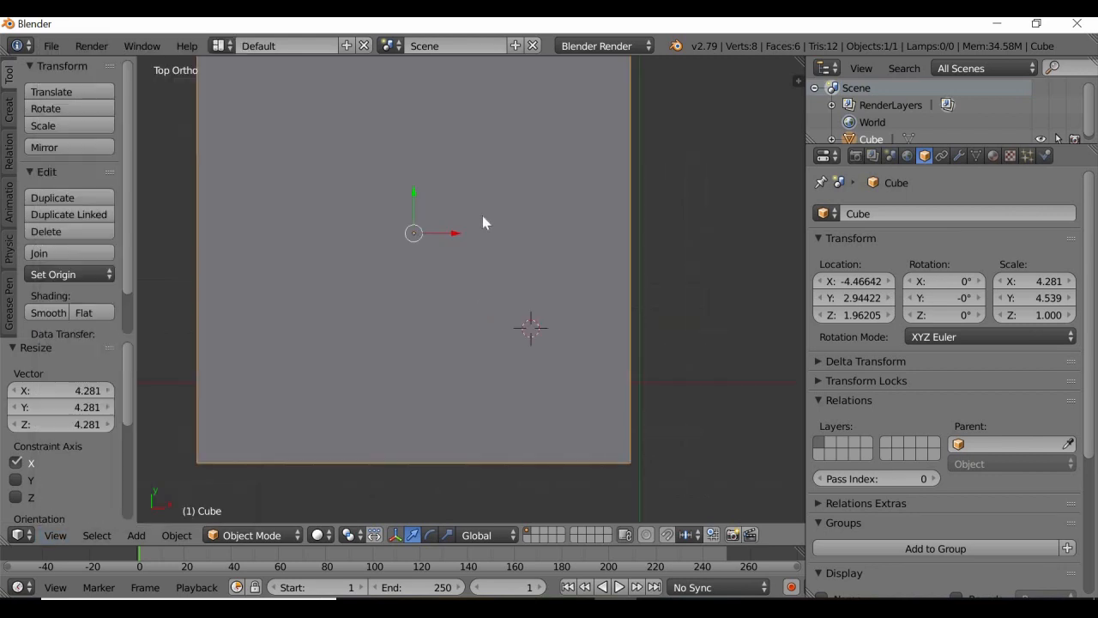
{"action": "scroll", "coordinate": [480, 279], "scroll_direction": "down", "scroll_amount": 3}
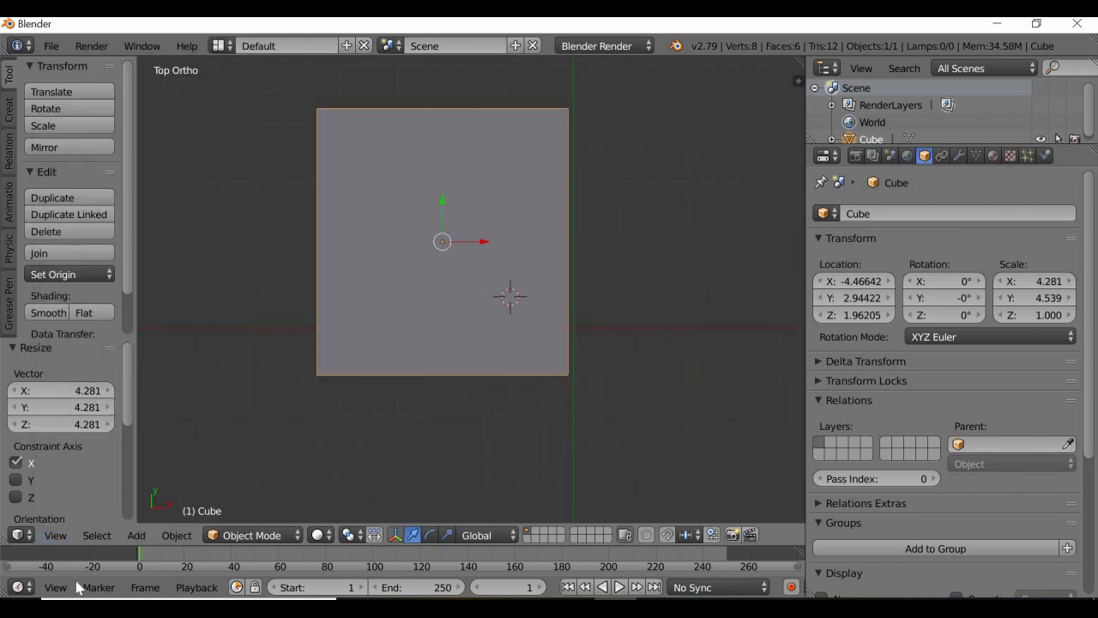
{"action": "left_click", "coordinate": [55, 535]}
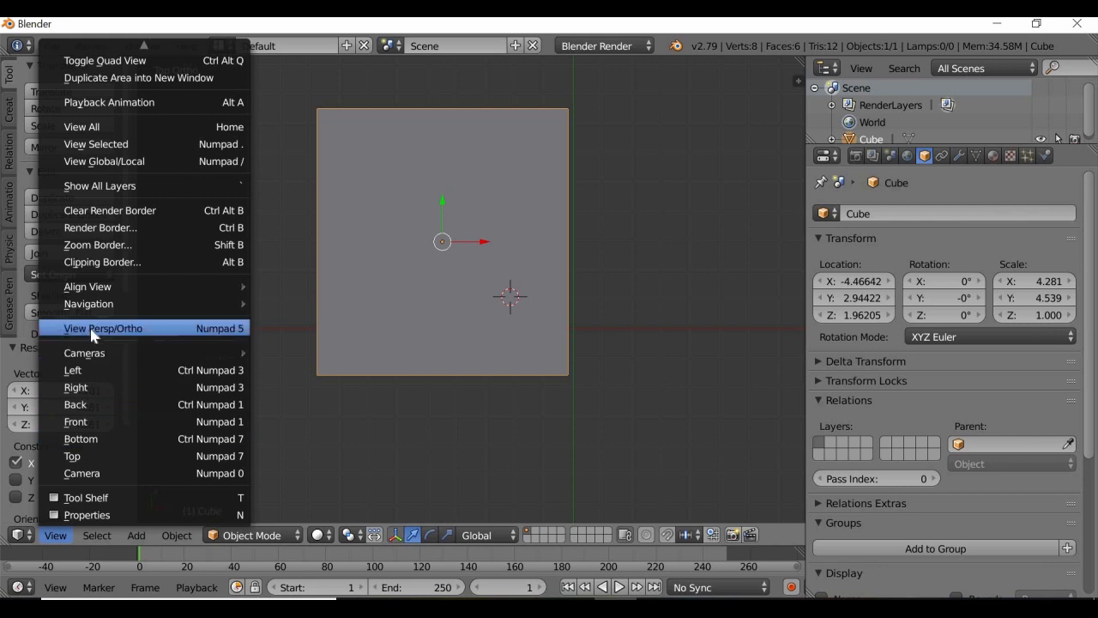
{"action": "left_click", "coordinate": [96, 329]}
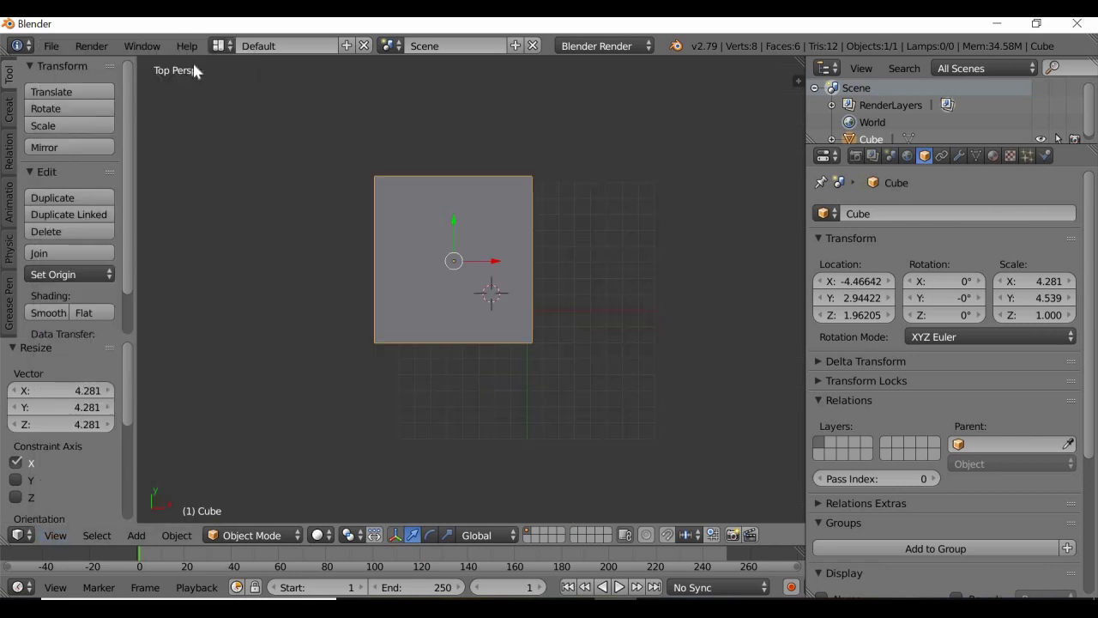
Show the slab in the Right view and change the projection from perspective to orthographic.
{"action": "middle_click_drag", "start_coordinate": [431, 432], "coordinate": [394, 353]}
{"action": "left_click", "coordinate": [67, 538]}
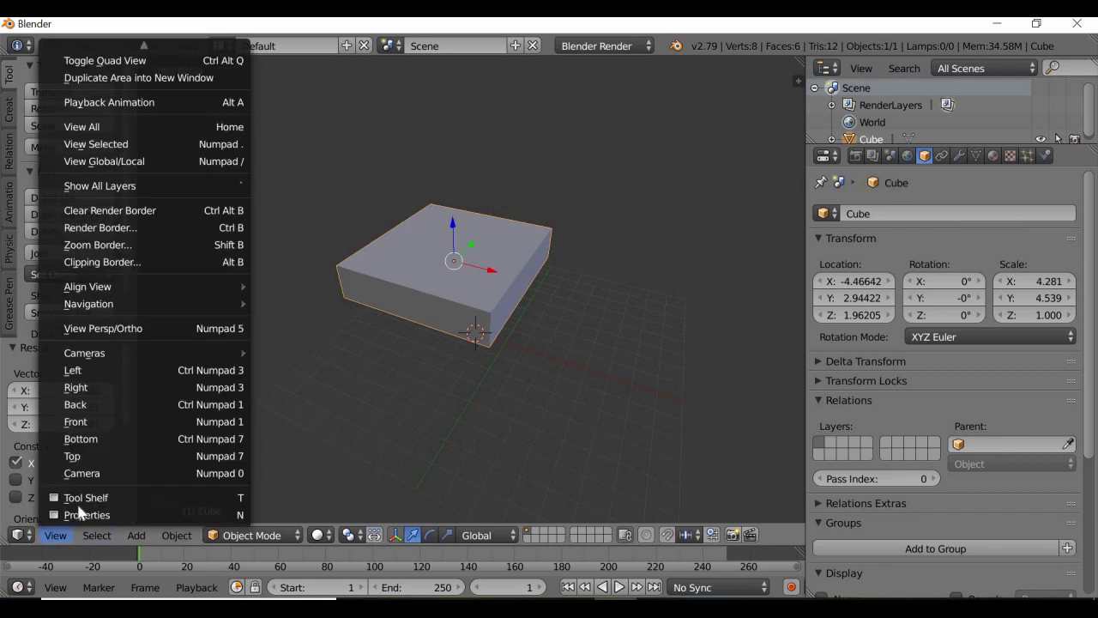
{"action": "left_click", "coordinate": [95, 390]}
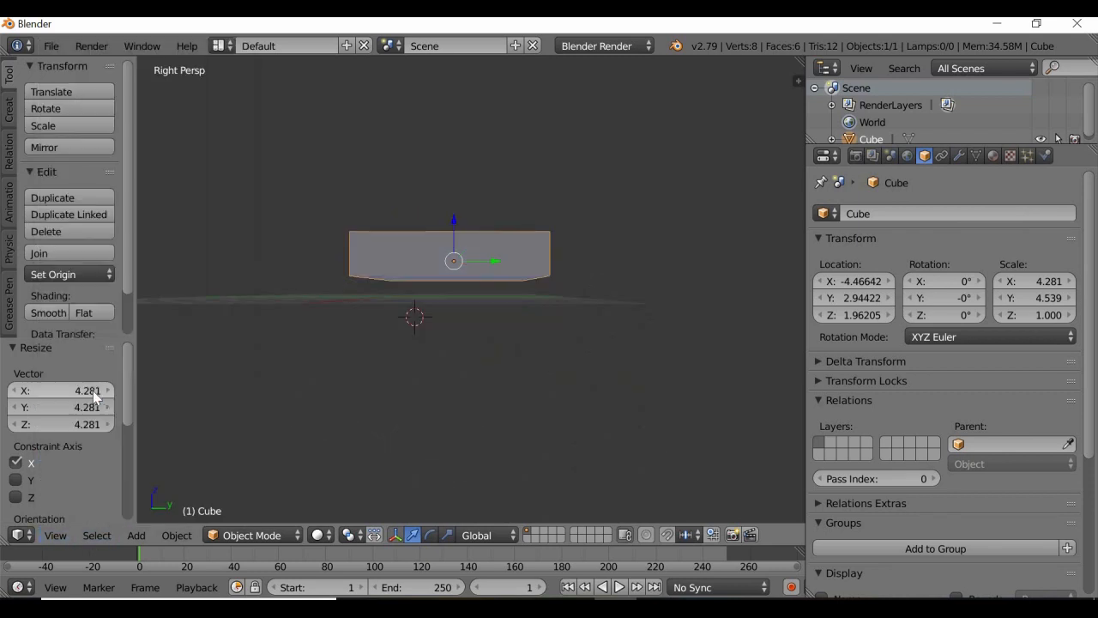
{"action": "scroll", "coordinate": [469, 321], "scroll_direction": "up", "scroll_amount": 3}
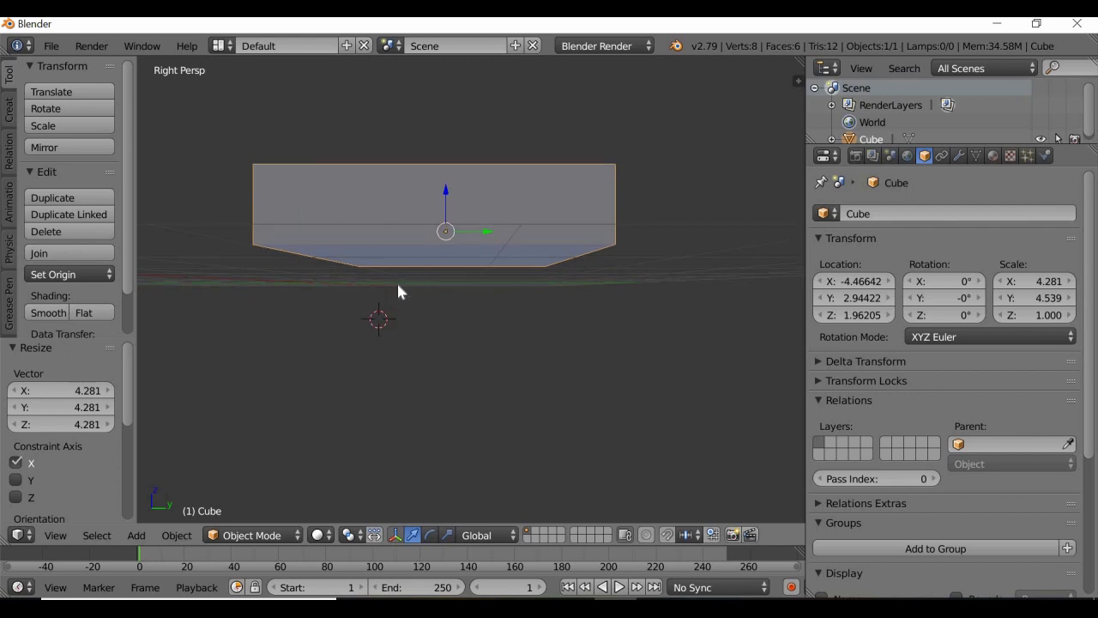
{"action": "left_click", "coordinate": [52, 535]}
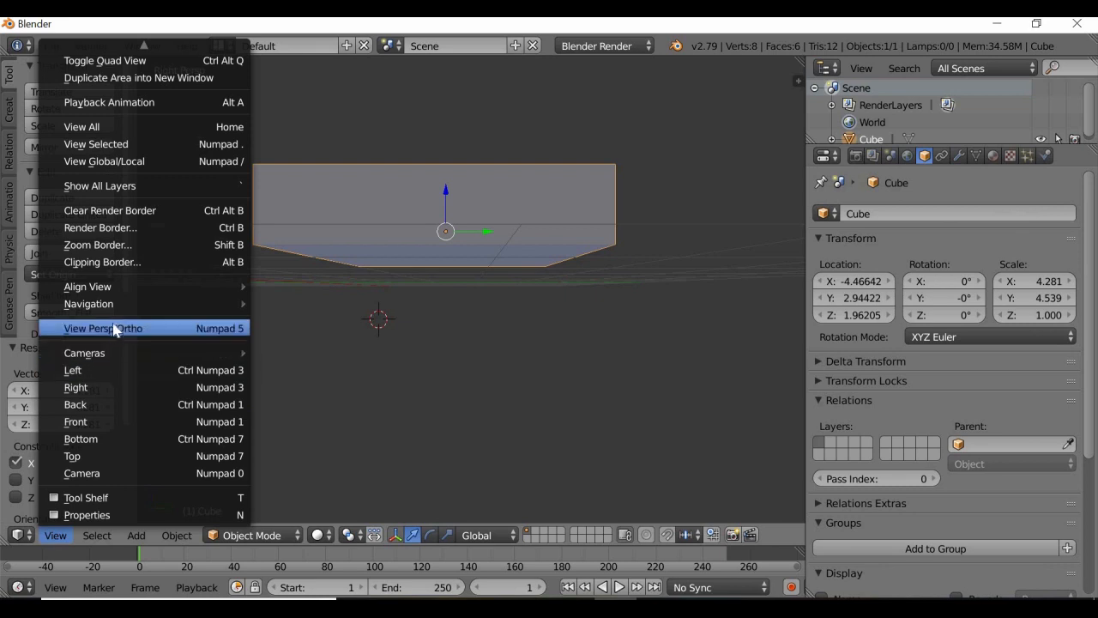
{"action": "left_click", "coordinate": [133, 329]}
{"action": "scroll", "coordinate": [430, 301], "scroll_direction": "down", "scroll_amount": 3}
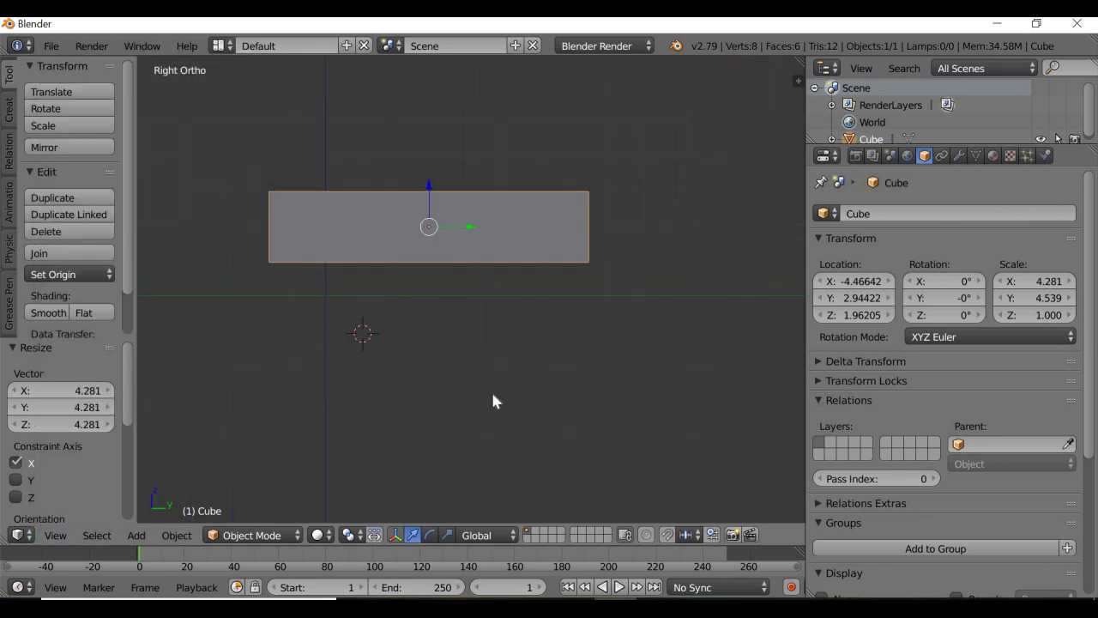
Examine the slab in the Front view with orthographic projection.
{"action": "middle_click_drag", "start_coordinate": [493, 399], "coordinate": [415, 339]}
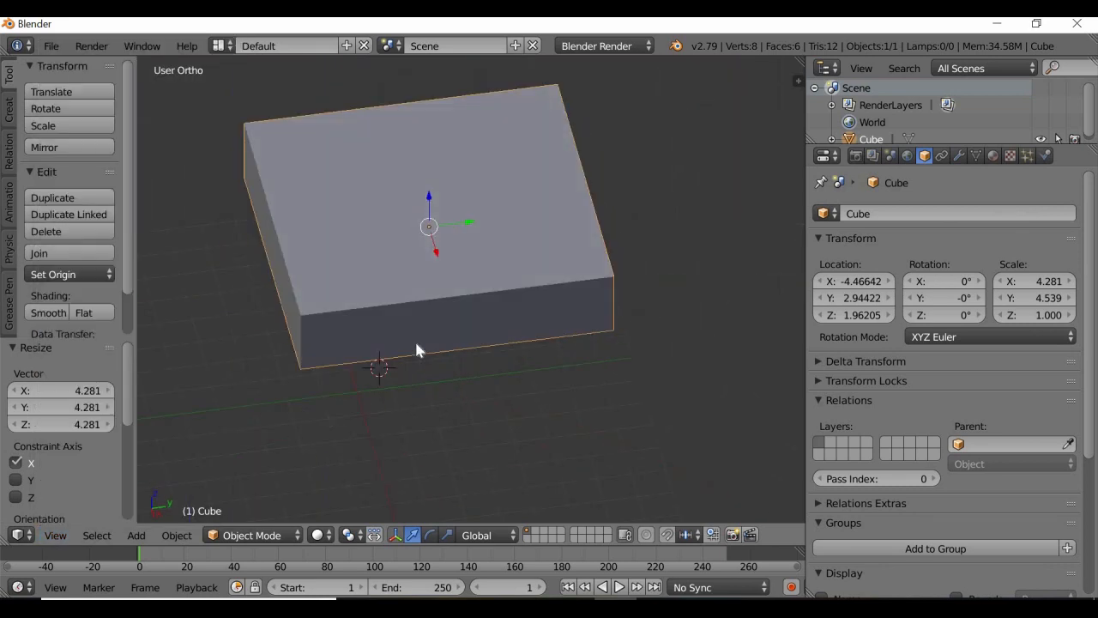
{"action": "left_click", "coordinate": [62, 535]}
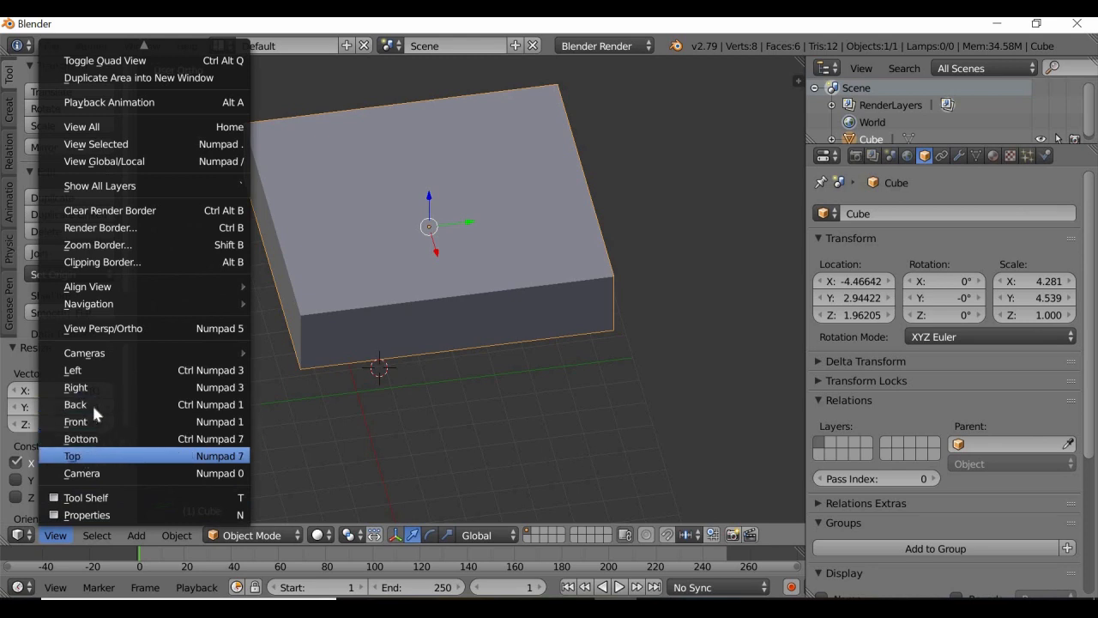
{"action": "left_click", "coordinate": [107, 421]}
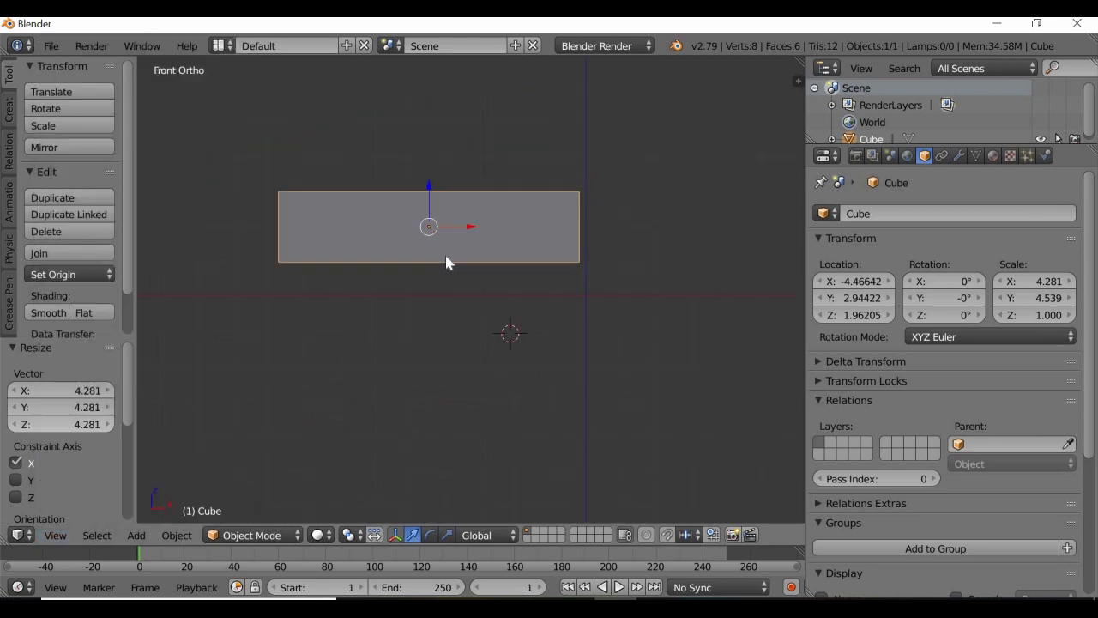
{"action": "scroll", "coordinate": [410, 215], "scroll_direction": "up", "scroll_amount": 3}
{"action": "scroll", "coordinate": [405, 212], "scroll_direction": "down", "scroll_amount": 1}
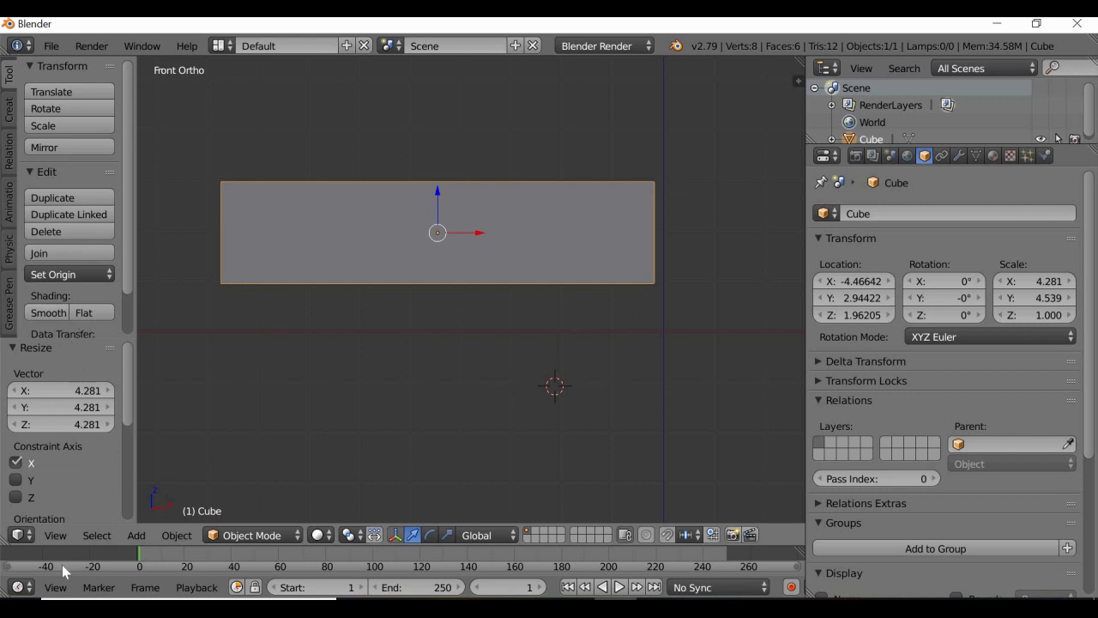
Change the Front view to perspective projection and examine the slab's shape.
{"action": "left_click", "coordinate": [53, 536]}
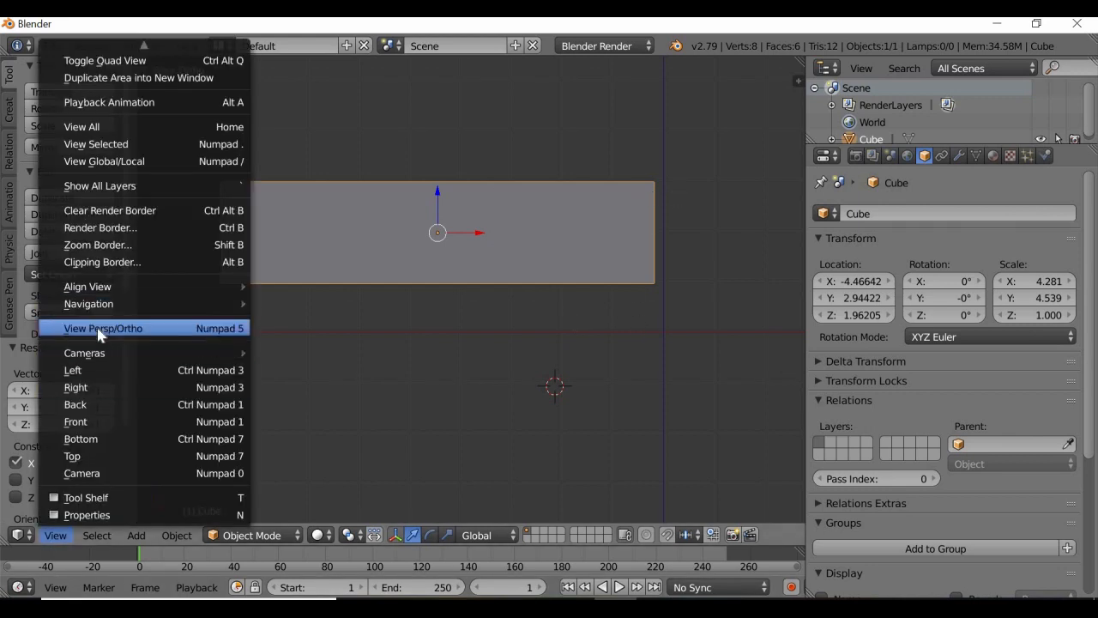
{"action": "left_click", "coordinate": [69, 326]}
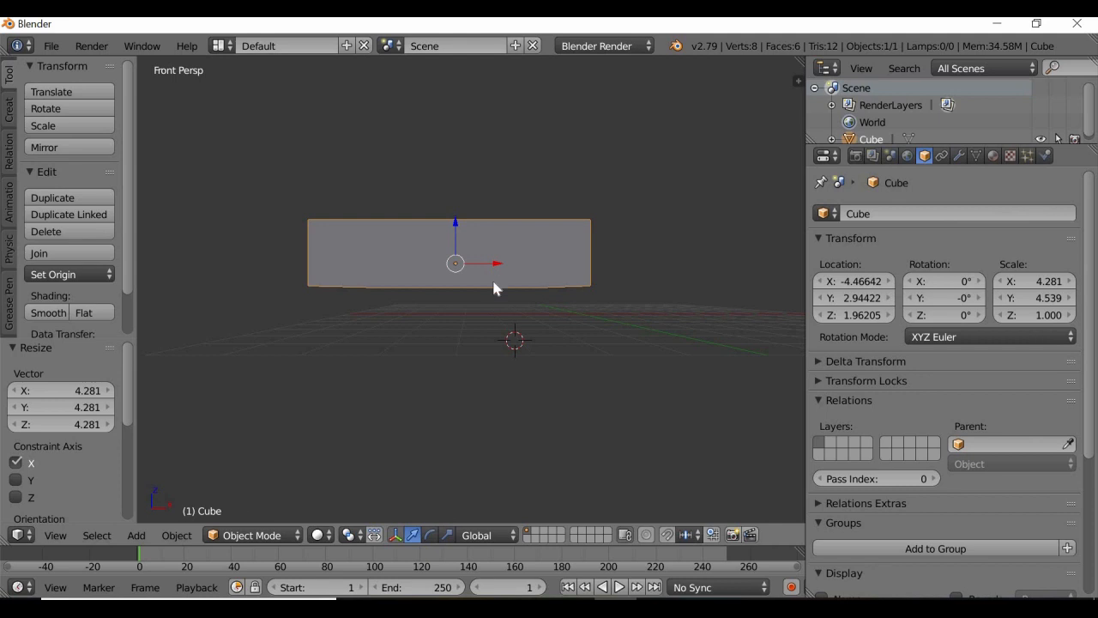
{"action": "scroll", "coordinate": [493, 284], "scroll_direction": "down", "scroll_amount": 2}
{"action": "scroll", "coordinate": [493, 284], "scroll_direction": "up", "scroll_amount": 6}
Look at the slab from below and return to the Front view for a closer look.
{"action": "mouse_move", "coordinate": [394, 335]}
{"action": "middle_mouse_down"}
{"action": "mouse_move", "coordinate": [398, 310]}
{"action": "mouse_move", "coordinate": [390, 335]}
{"action": "middle_mouse_up"}
{"action": "left_click", "coordinate": [46, 536]}
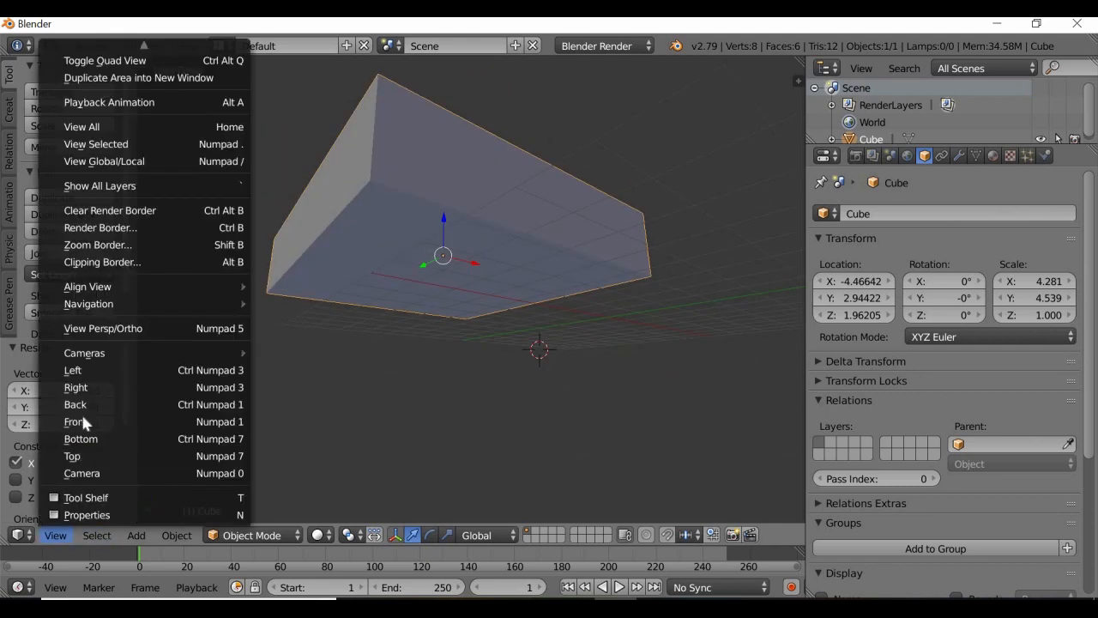
{"action": "left_click", "coordinate": [81, 426]}
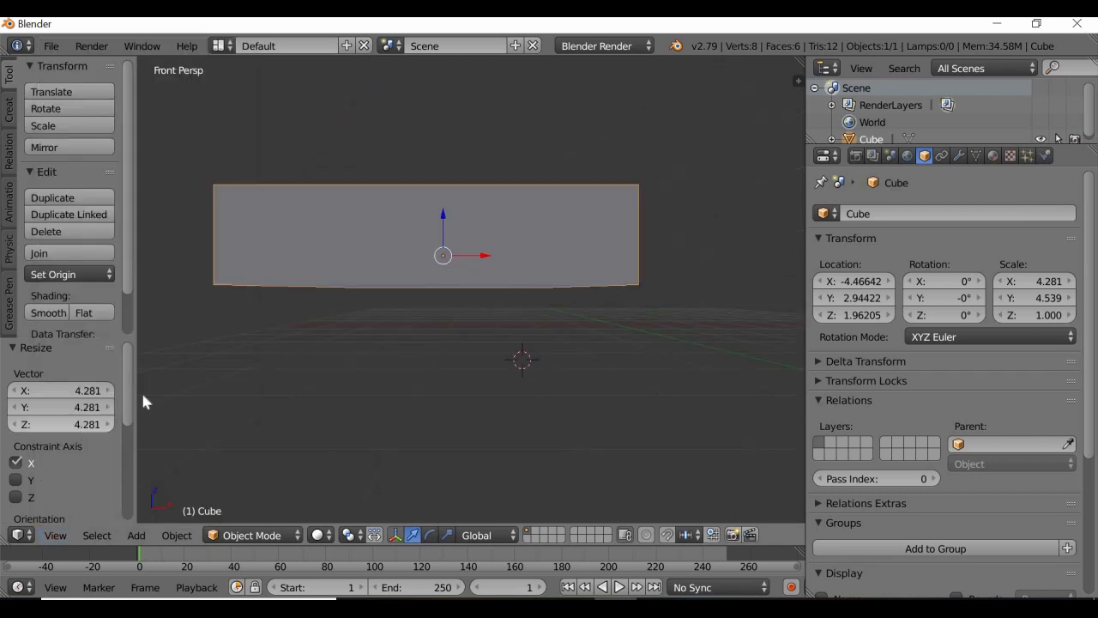
{"action": "scroll", "coordinate": [444, 294], "scroll_direction": "up", "scroll_amount": 3}
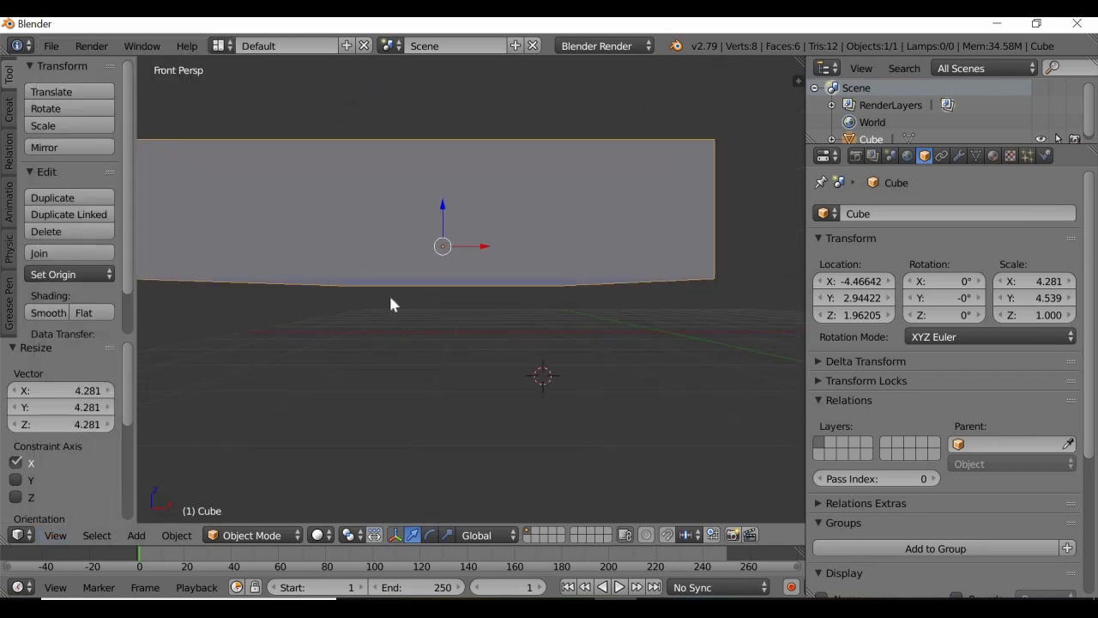
Split the viewport into Quad View to show the slab from several directions at once.
{"action": "scroll", "coordinate": [451, 302], "scroll_direction": "down", "scroll_amount": 1}
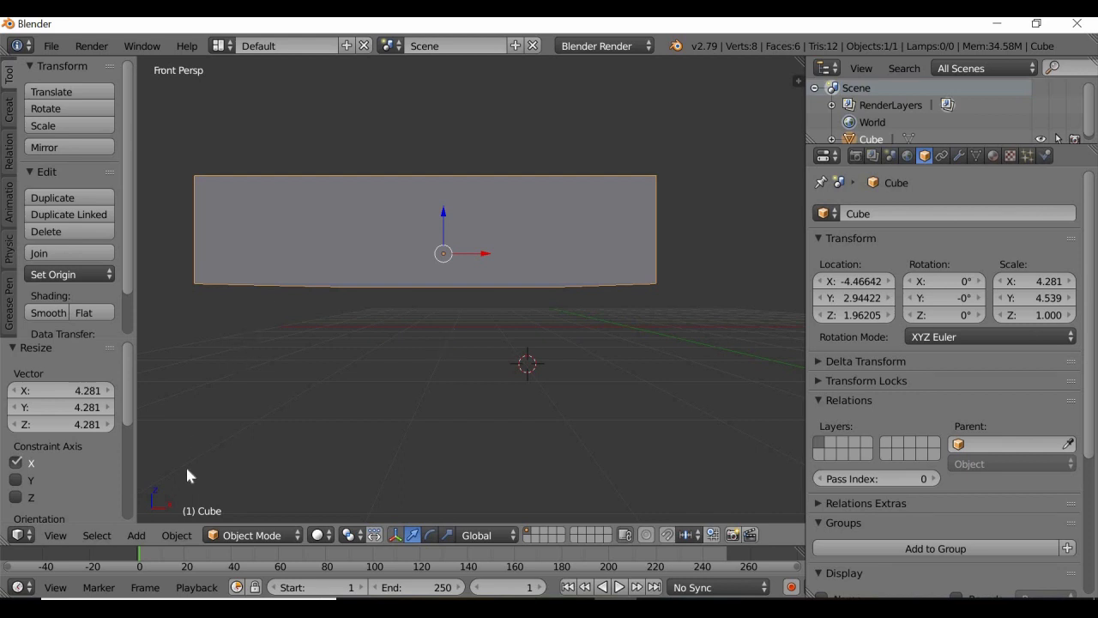
{"action": "left_click", "coordinate": [53, 535]}
{"action": "left_click", "coordinate": [54, 536]}
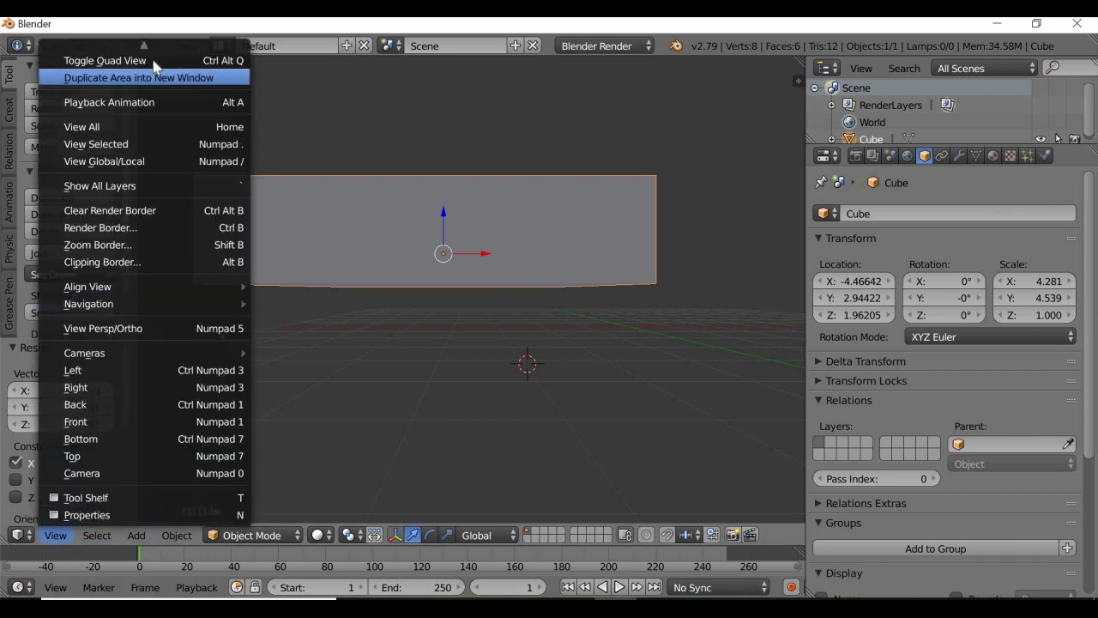
{"action": "mouse_move", "coordinate": [144, 44]}
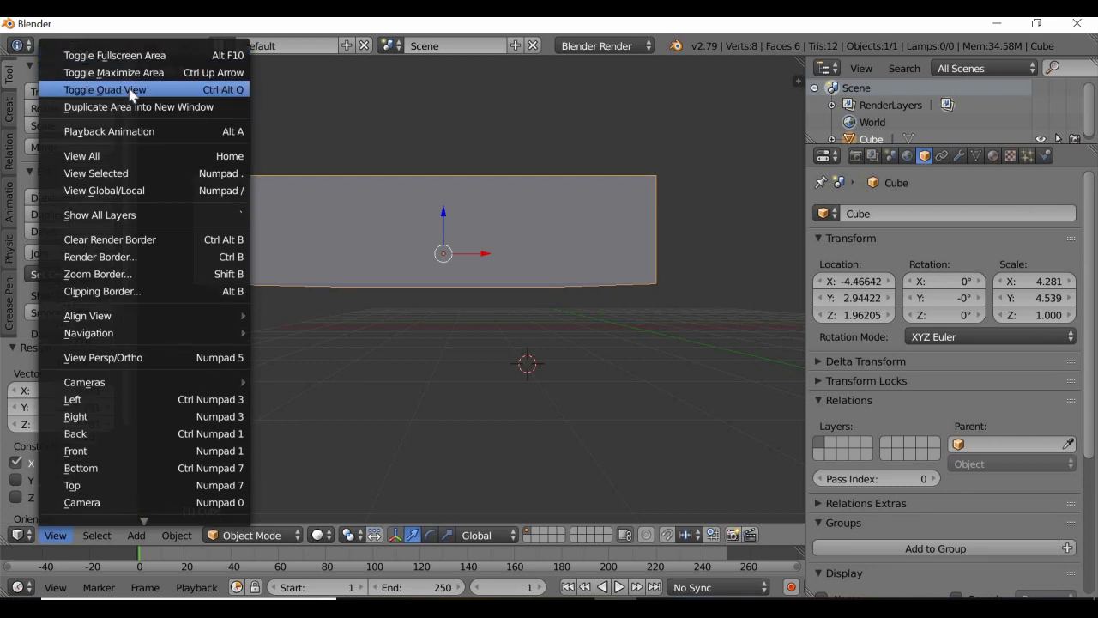
{"action": "left_click", "coordinate": [100, 90]}
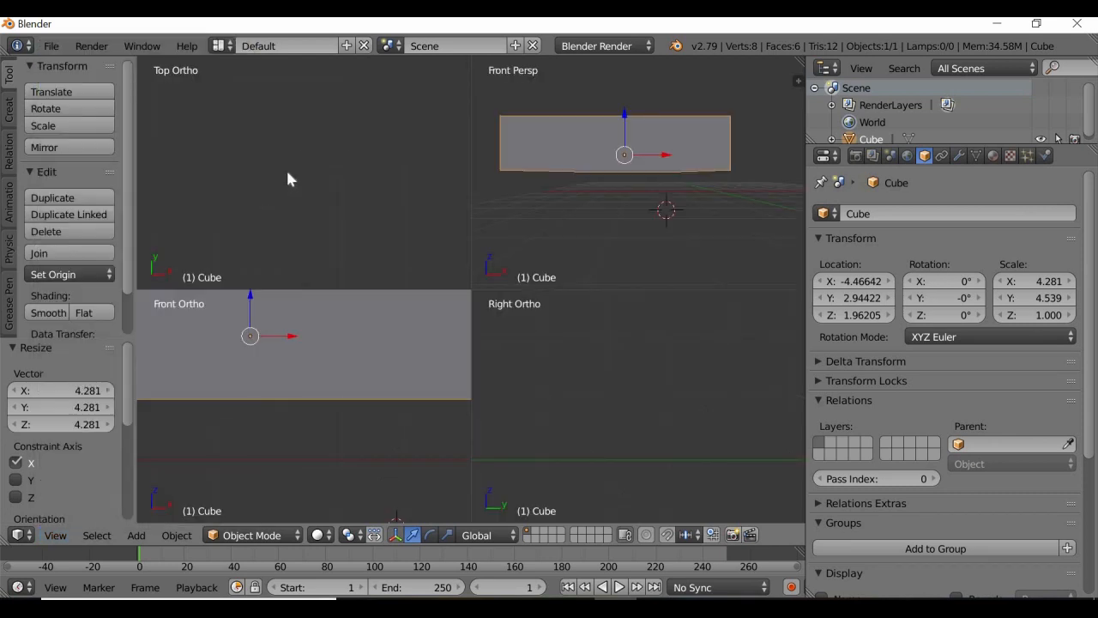
Frame and examine the slab in the Top, Right and Front orthographic views of the Quad View.
{"action": "scroll", "coordinate": [288, 177], "scroll_direction": "down", "scroll_amount": 6}
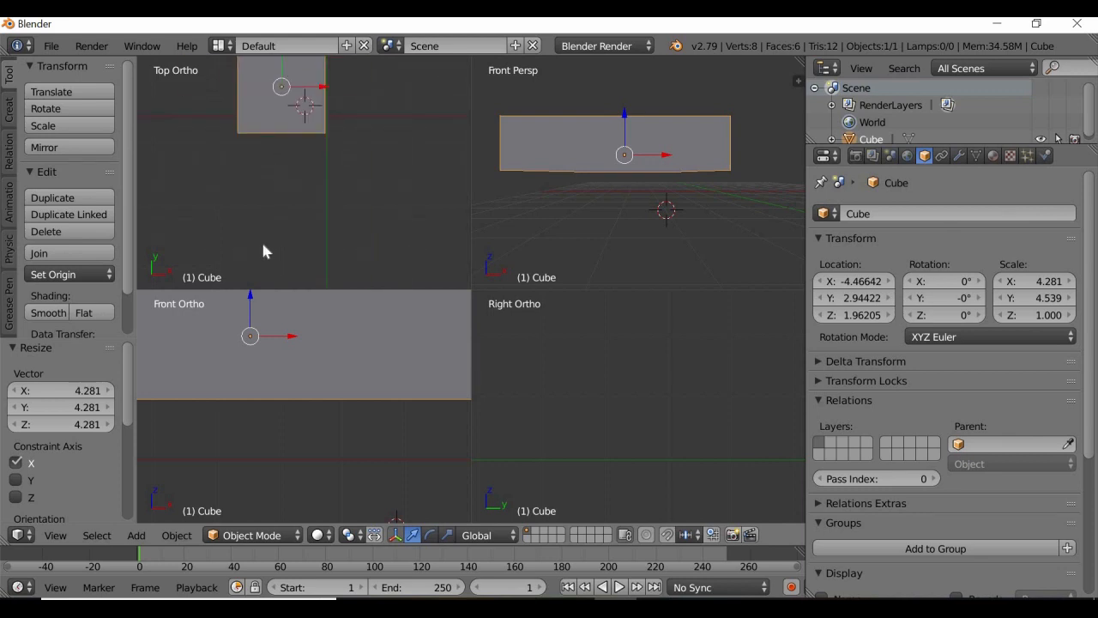
{"action": "middle_click_drag", "start_coordinate": [332, 177], "coordinate": [337, 257], "text": "shift"}
{"action": "scroll", "coordinate": [710, 432], "scroll_direction": "down", "scroll_amount": 5}
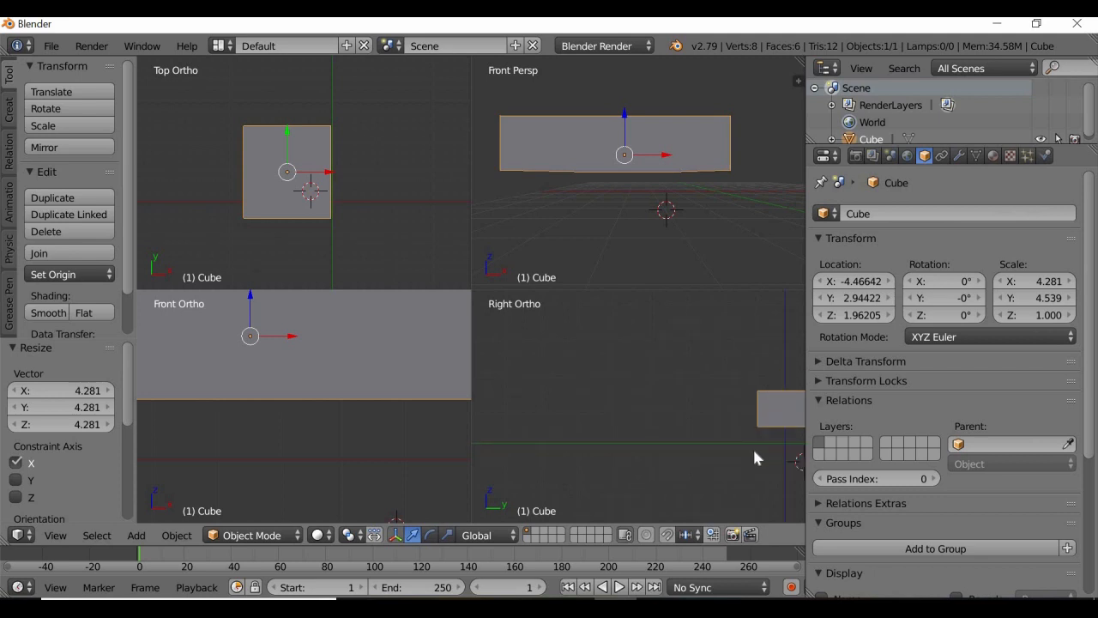
{"action": "middle_click_drag", "start_coordinate": [606, 438], "coordinate": [590, 438], "text": "shift"}
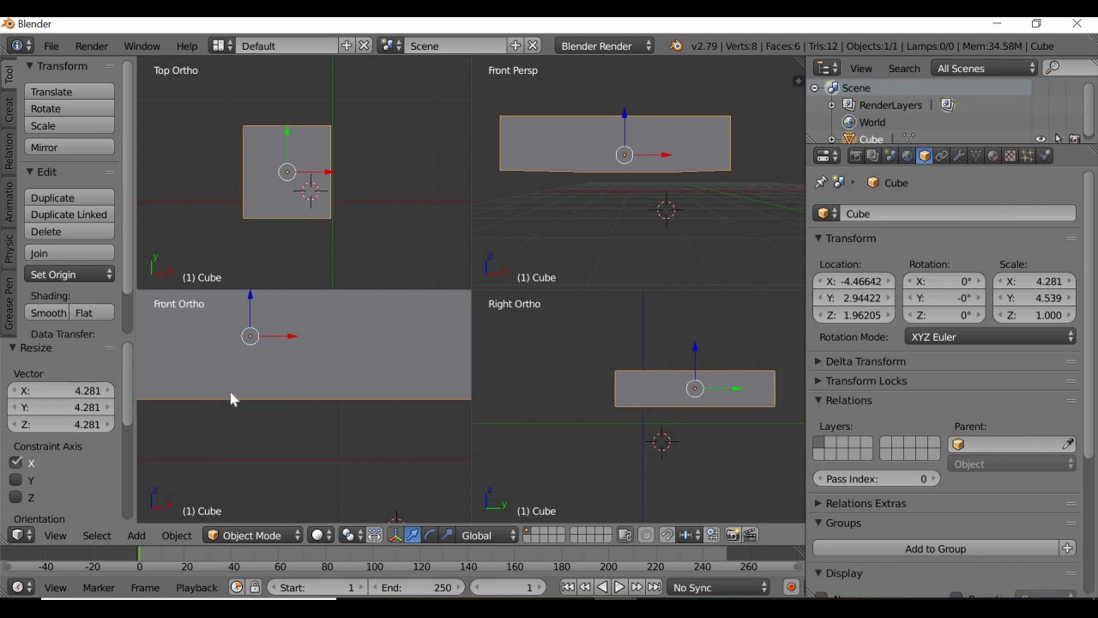
{"action": "scroll", "coordinate": [230, 399], "scroll_direction": "down", "scroll_amount": 5}
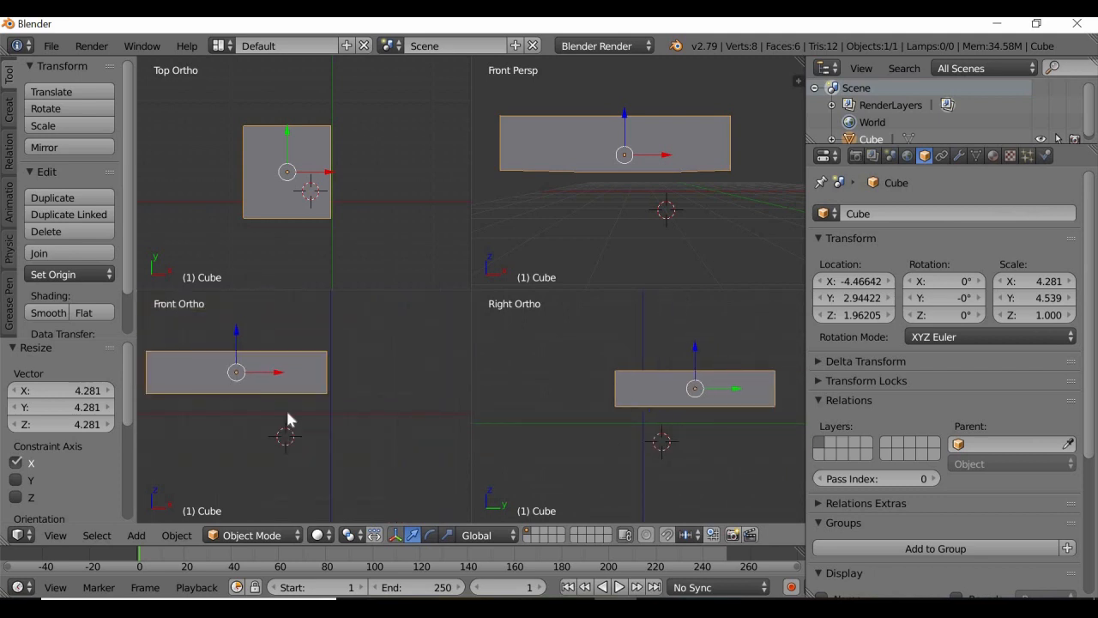
{"action": "mouse_move", "coordinate": [281, 413]}
{"action": "middle_mouse_down", "text": "shift"}
{"action": "mouse_move", "coordinate": [298, 389]}
{"action": "mouse_move", "coordinate": [288, 398]}
{"action": "mouse_move", "coordinate": [295, 418]}
{"action": "mouse_move", "coordinate": [301, 410]}
{"action": "middle_mouse_up", "text": "shift"}
{"action": "scroll", "coordinate": [301, 416], "scroll_direction": "up", "scroll_amount": 3}
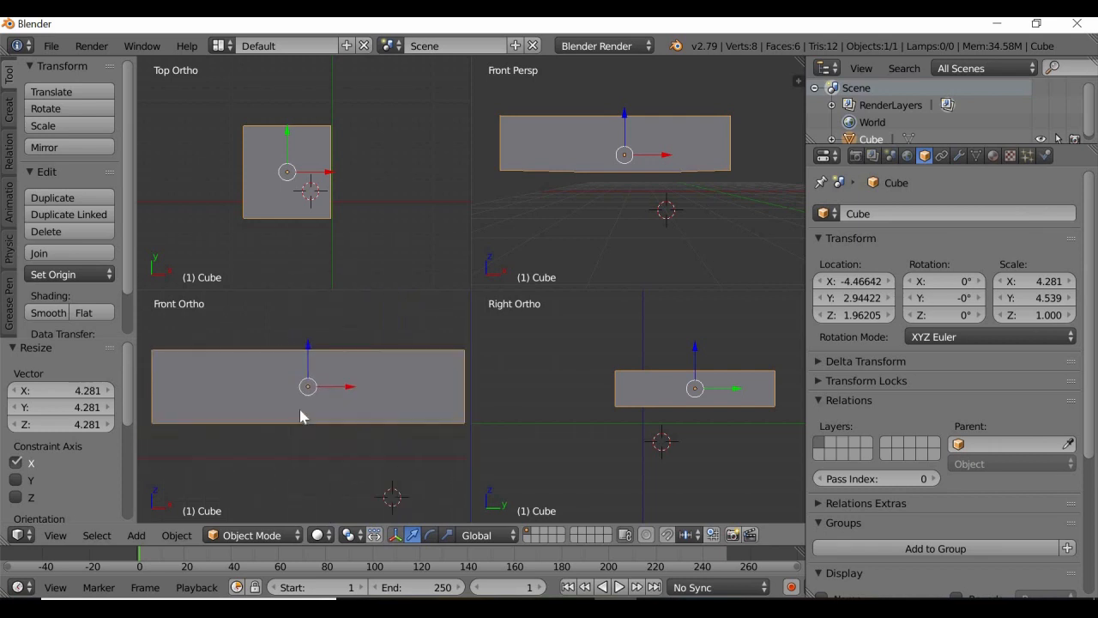
{"action": "scroll", "coordinate": [301, 416], "scroll_direction": "down", "scroll_amount": 5}
{"action": "scroll", "coordinate": [301, 416], "scroll_direction": "up", "scroll_amount": 4}
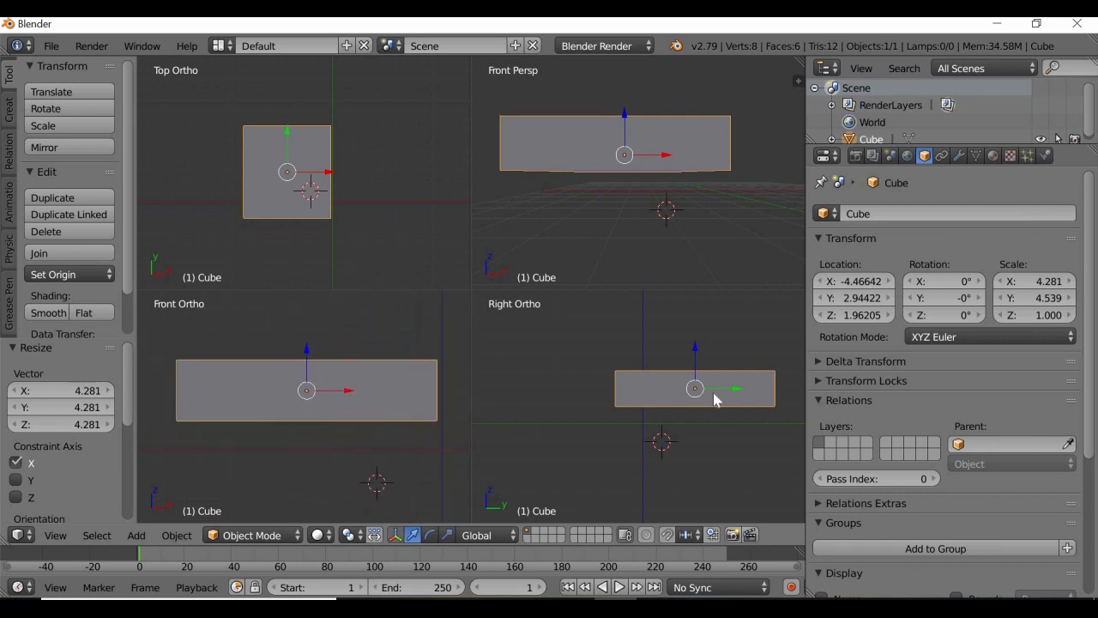
{"action": "scroll", "coordinate": [713, 393], "scroll_direction": "down", "scroll_amount": 2}
{"action": "scroll", "coordinate": [713, 395], "scroll_direction": "up", "scroll_amount": 3}
{"action": "scroll", "coordinate": [713, 396], "scroll_direction": "down", "scroll_amount": 2}
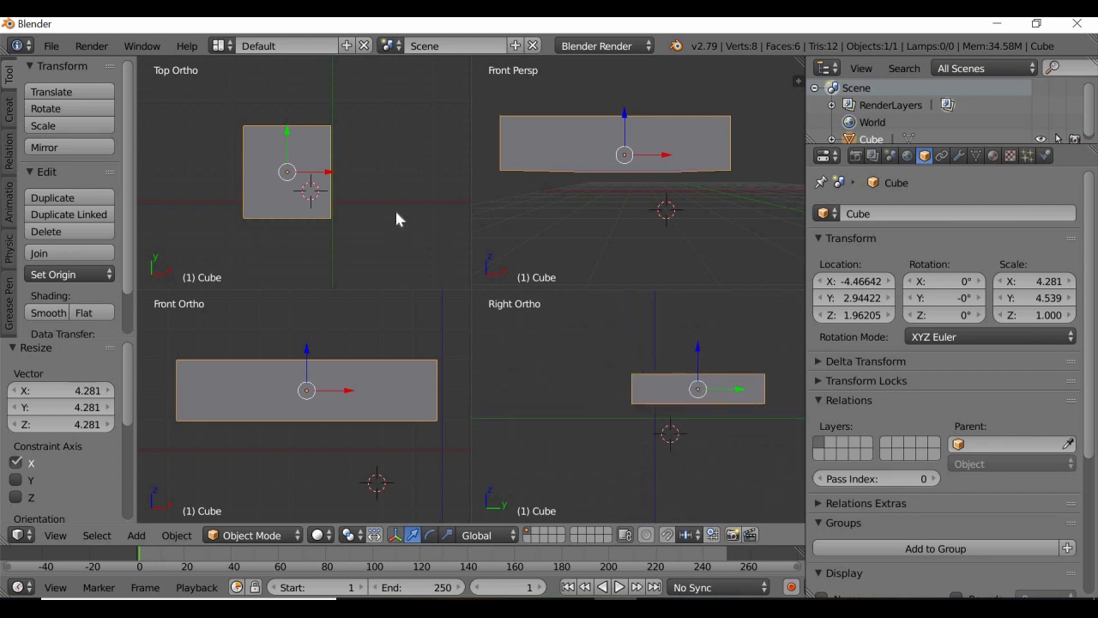
Leave Quad View and look at the slab from an angle above.
{"action": "left_click", "coordinate": [55, 534]}
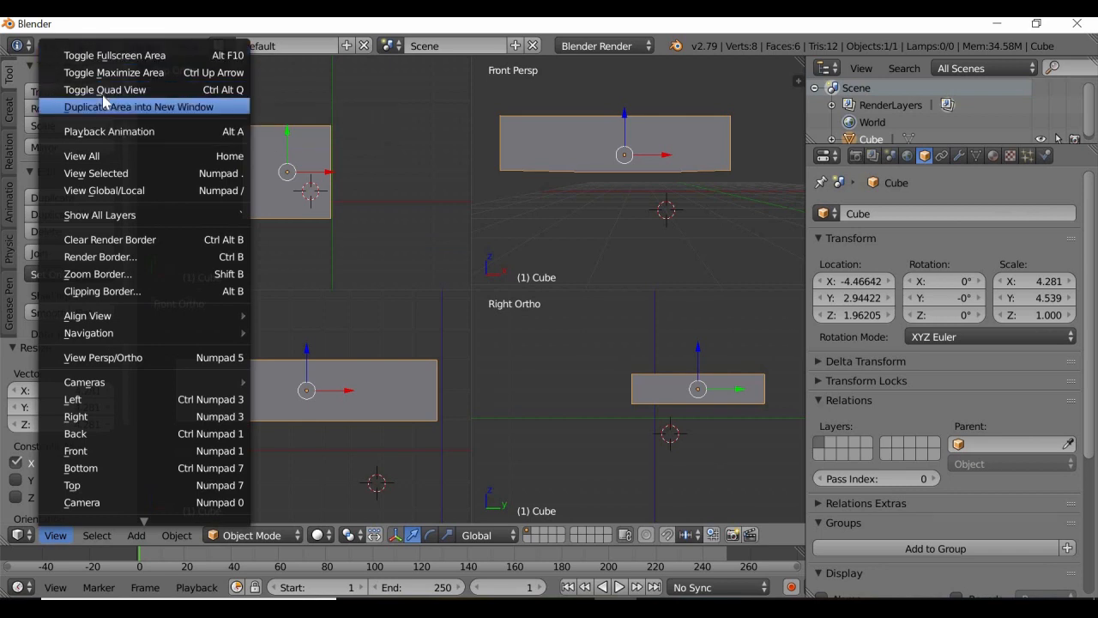
{"action": "left_click", "coordinate": [104, 90]}
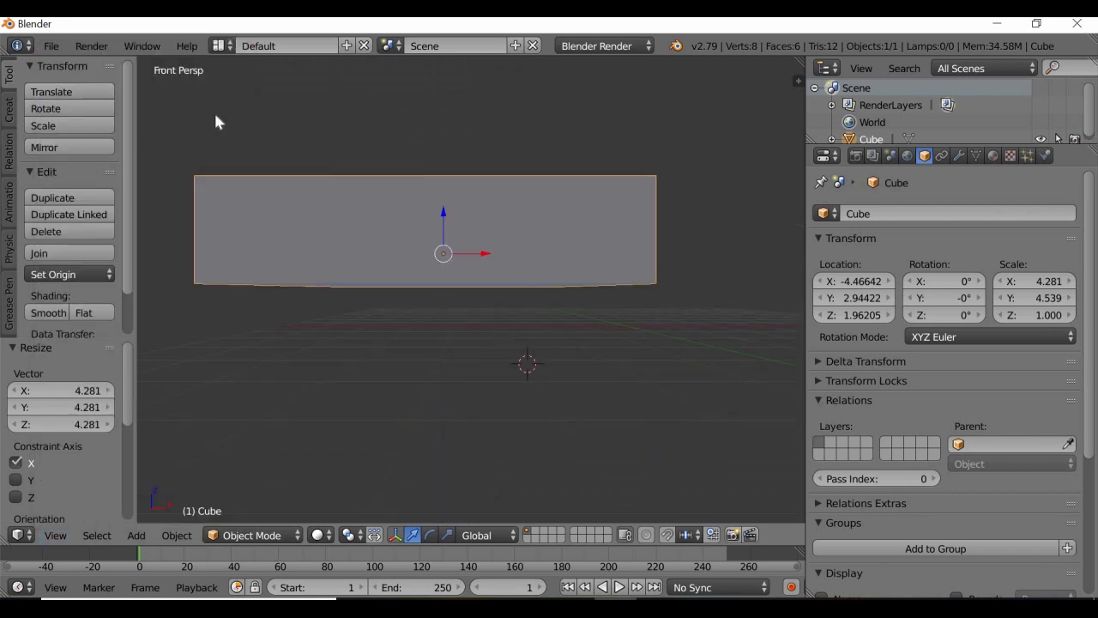
{"action": "middle_click_drag", "start_coordinate": [431, 322], "coordinate": [392, 283]}
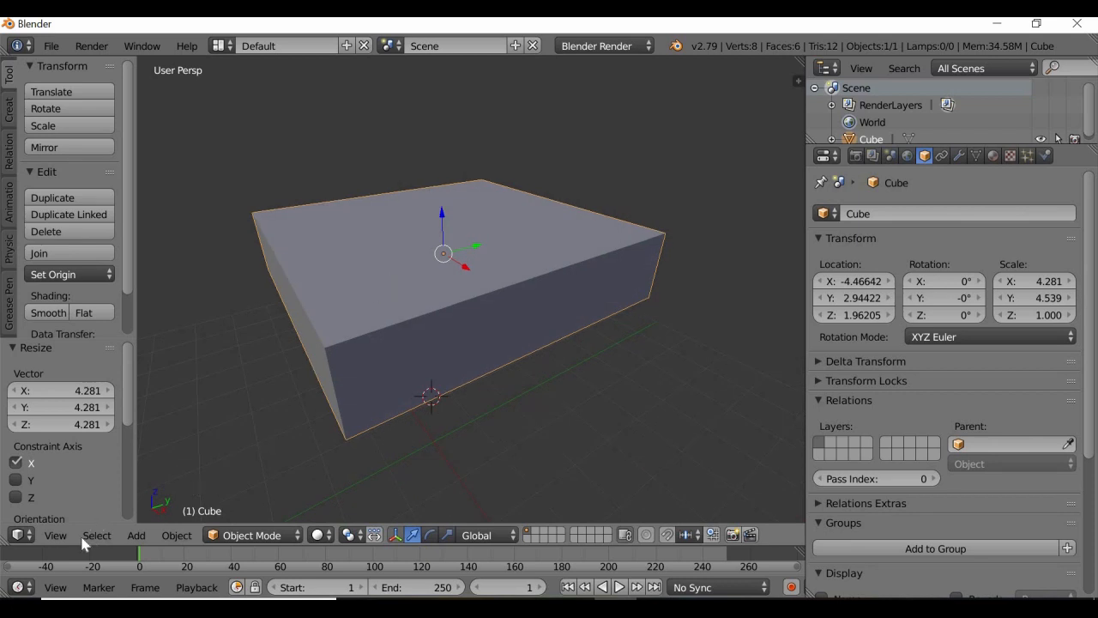
Change the angled view to orthographic projection and examine the whole slab from different angles.
{"action": "left_click", "coordinate": [54, 534]}
{"action": "left_click", "coordinate": [107, 329]}
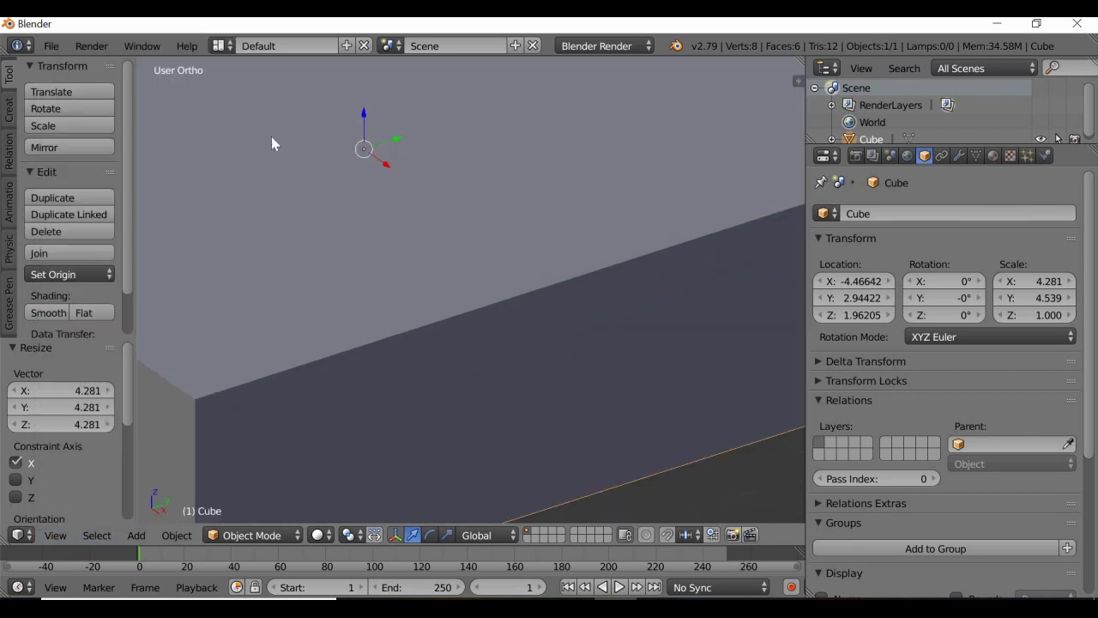
{"action": "scroll", "coordinate": [397, 352], "scroll_direction": "down", "scroll_amount": 5}
{"action": "scroll", "coordinate": [394, 348], "scroll_direction": "down", "scroll_amount": 4}
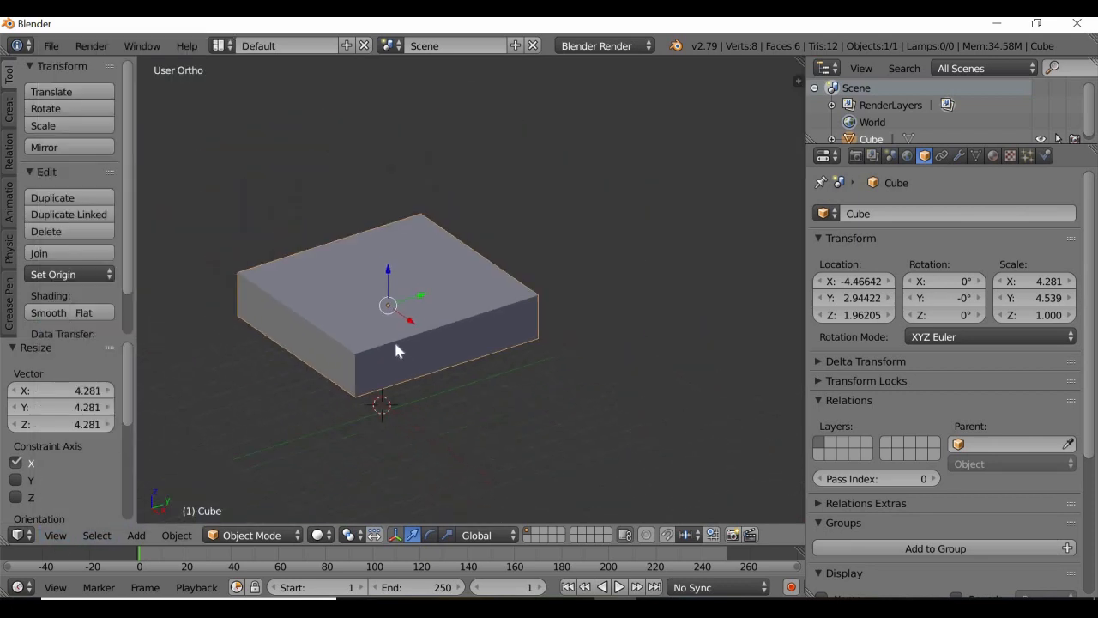
{"action": "scroll", "coordinate": [429, 318], "scroll_direction": "up", "scroll_amount": 3}
{"action": "middle_click_drag", "start_coordinate": [478, 314], "coordinate": [403, 309]}
Switch the view back to perspective projection and look at the slab from farther away.
{"action": "left_click", "coordinate": [55, 534]}
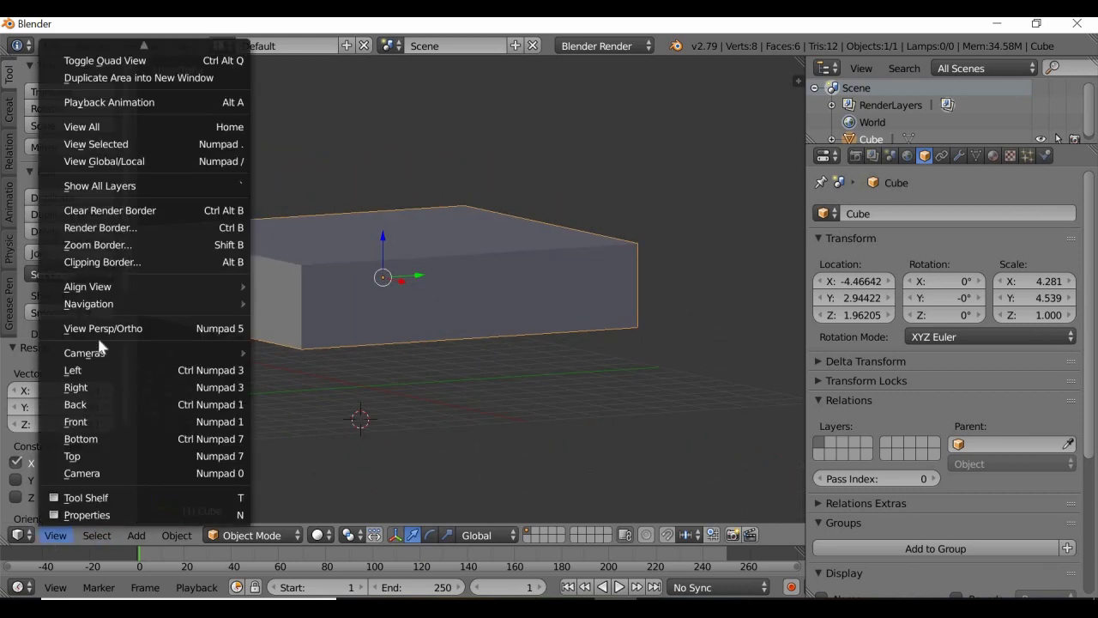
{"action": "left_click", "coordinate": [103, 327]}
{"action": "middle_click_drag", "start_coordinate": [367, 347], "coordinate": [347, 394]}
{"action": "scroll", "coordinate": [348, 404], "scroll_direction": "down", "scroll_amount": 5}
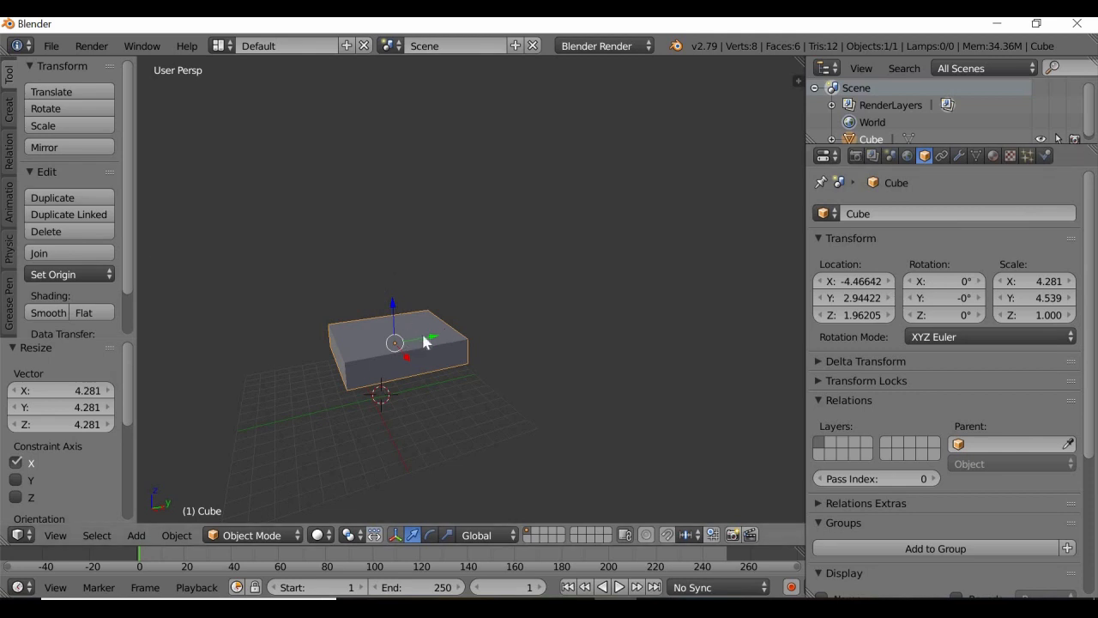
Load the factory settings to restore the default scene.
{"action": "left_click", "coordinate": [51, 46]}
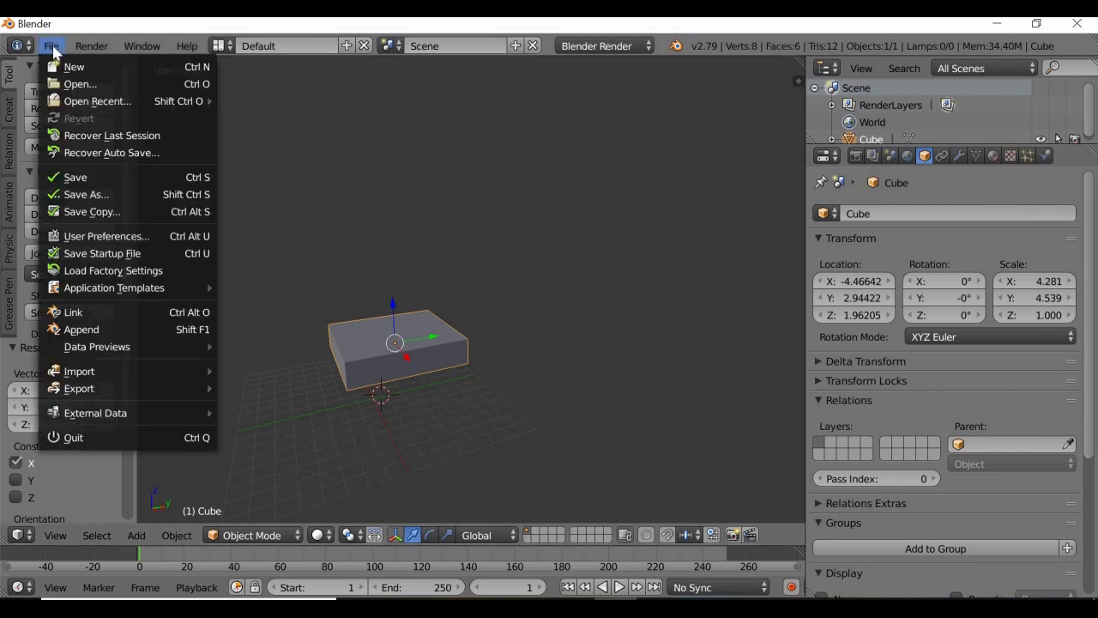
{"action": "left_click", "coordinate": [118, 275]}
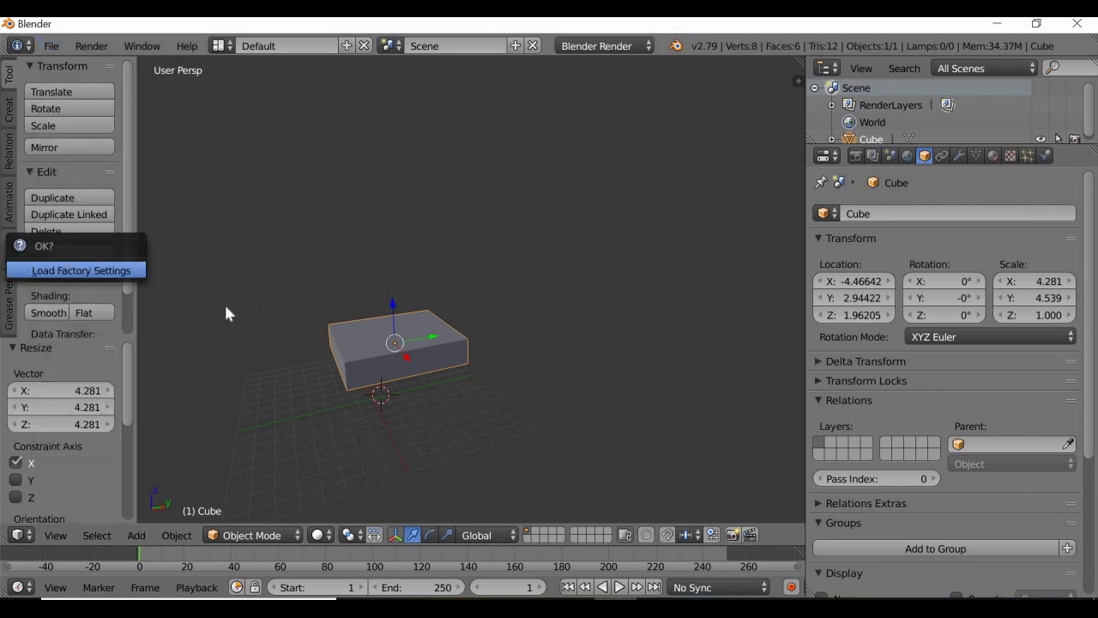
{"action": "left_click", "coordinate": [51, 46]}
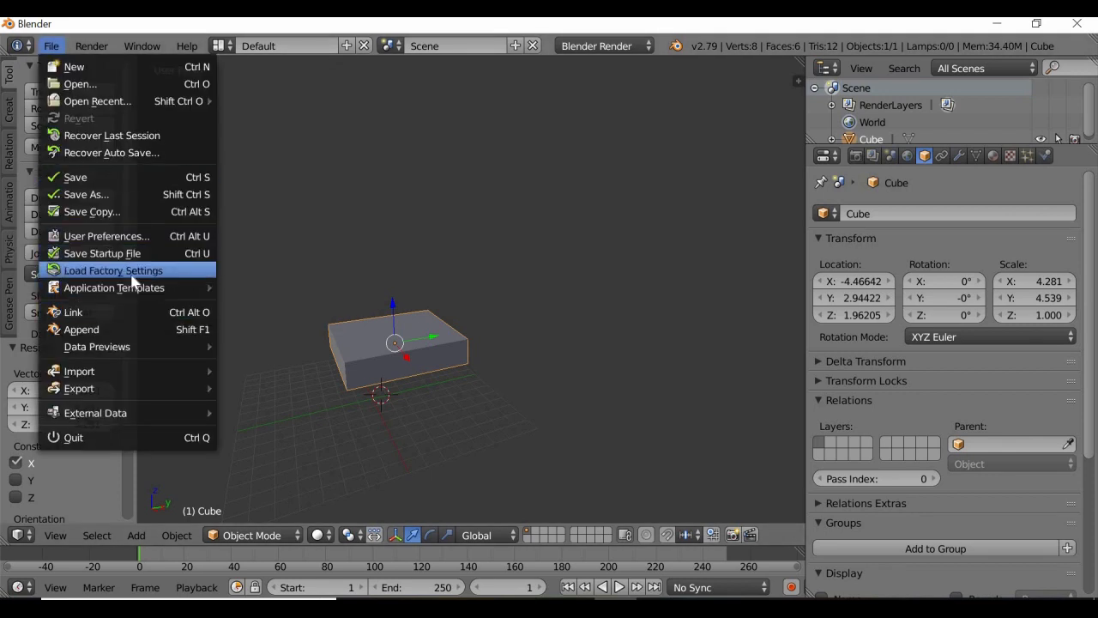
{"action": "left_click", "coordinate": [116, 272]}
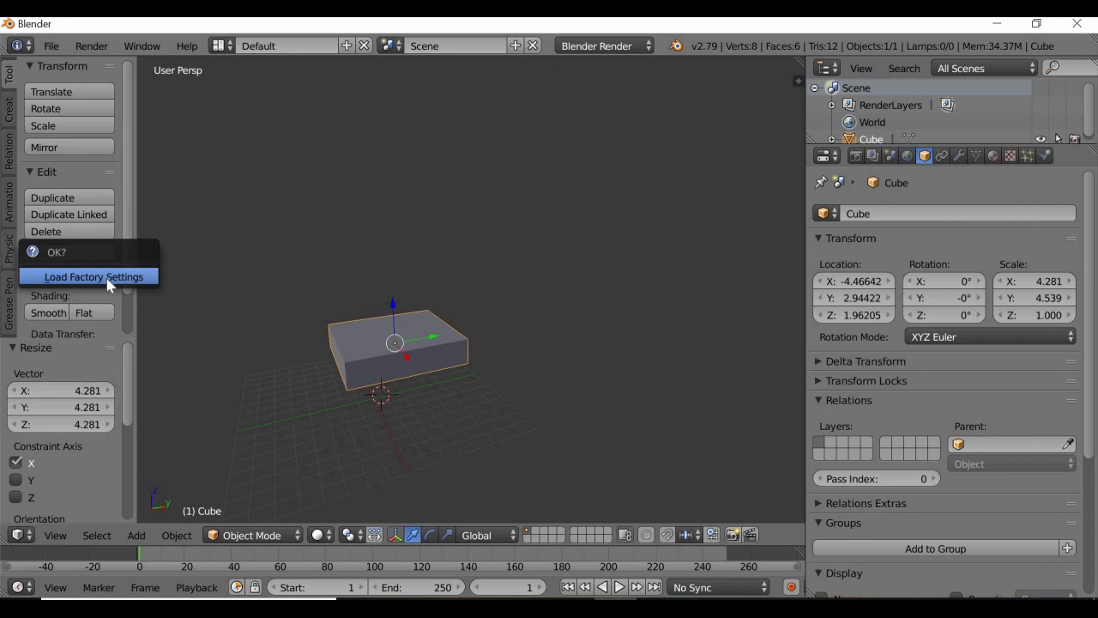
{"action": "left_click", "coordinate": [108, 281]}
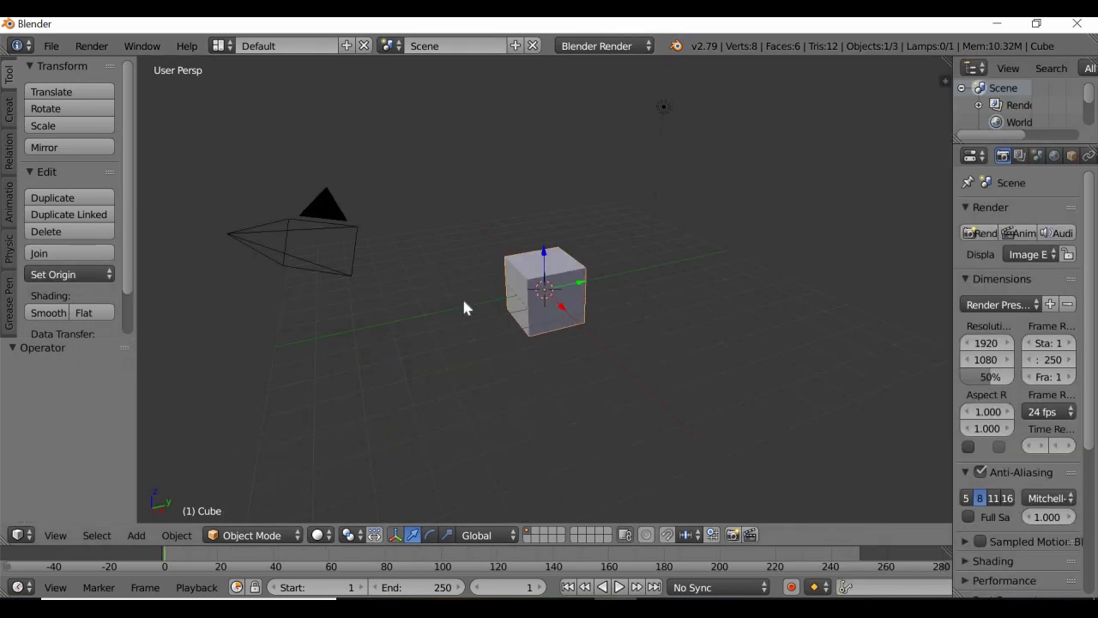
Select the lamp, preview the cube's lighting in Rendered viewport shading, and return the shading to Solid.
{"action": "right_click", "coordinate": [232, 244]}
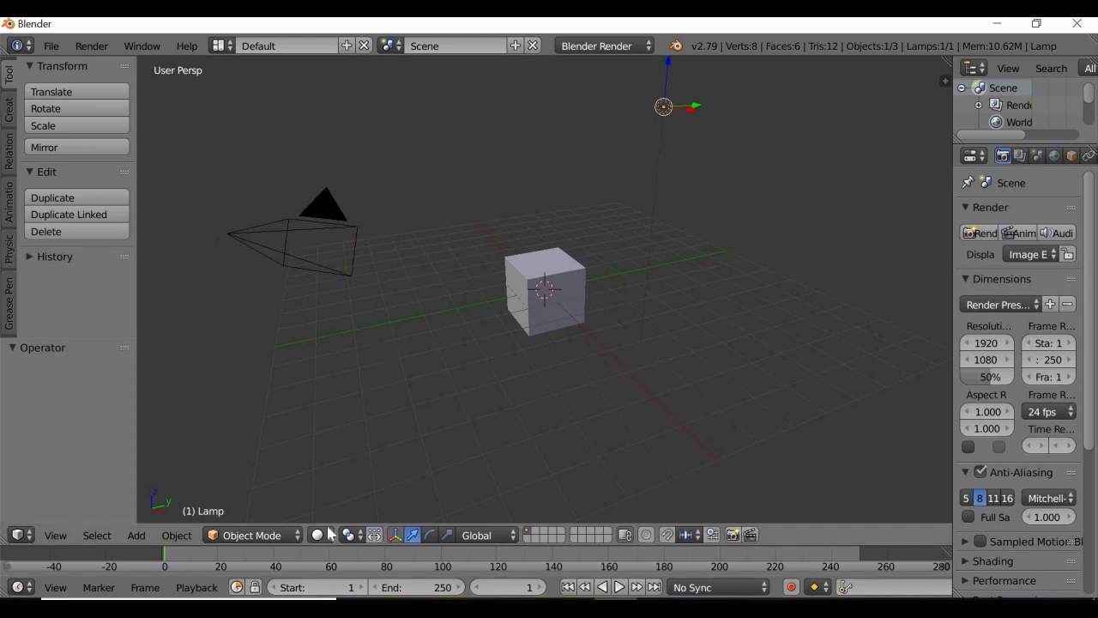
{"action": "left_click", "coordinate": [319, 539]}
{"action": "left_click", "coordinate": [360, 420]}
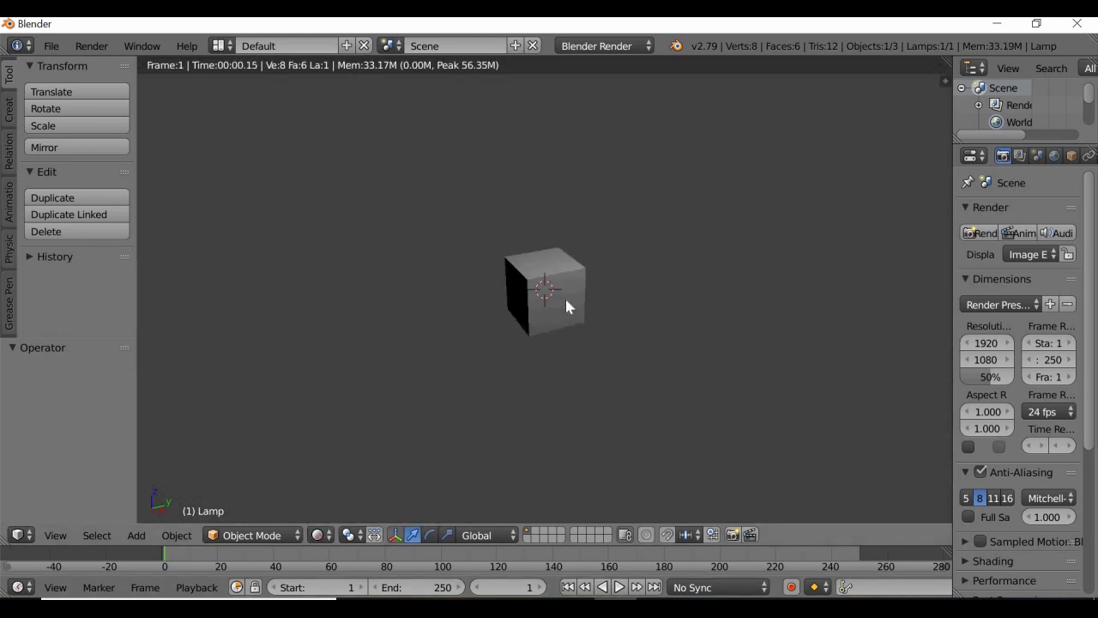
{"action": "scroll", "coordinate": [566, 300], "scroll_direction": "up", "scroll_amount": 6}
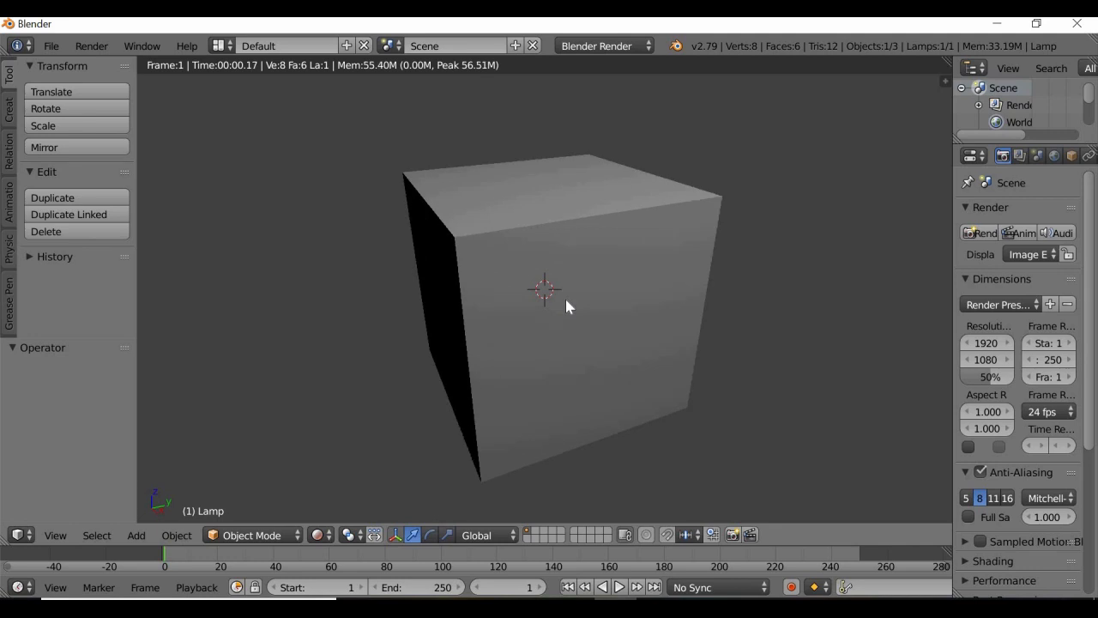
{"action": "scroll", "coordinate": [564, 296], "scroll_direction": "down", "scroll_amount": 4}
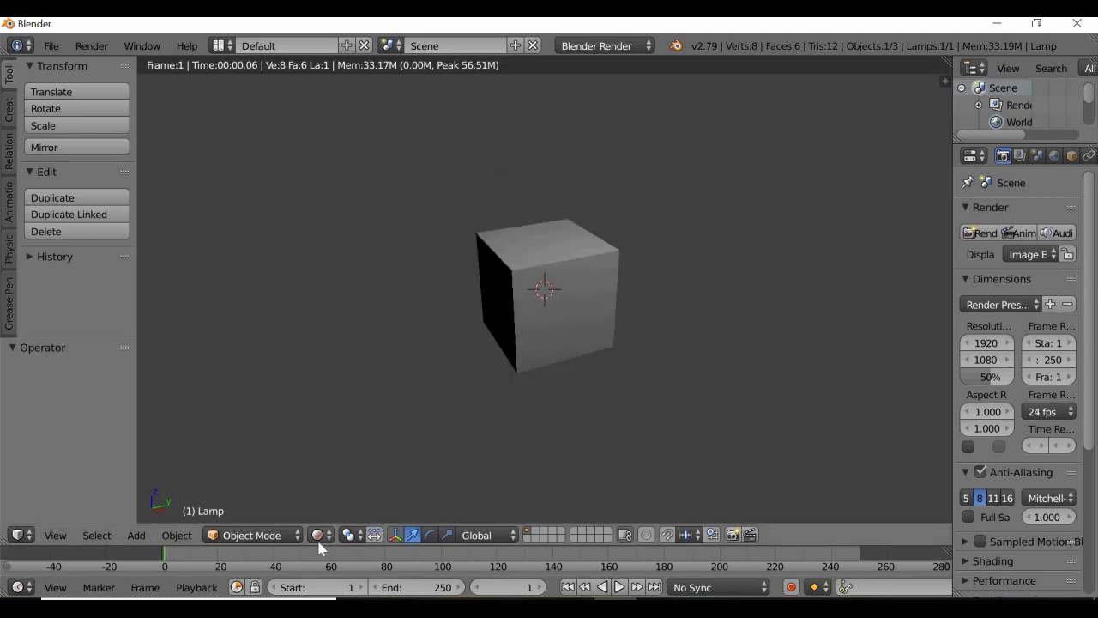
{"action": "left_click", "coordinate": [318, 536]}
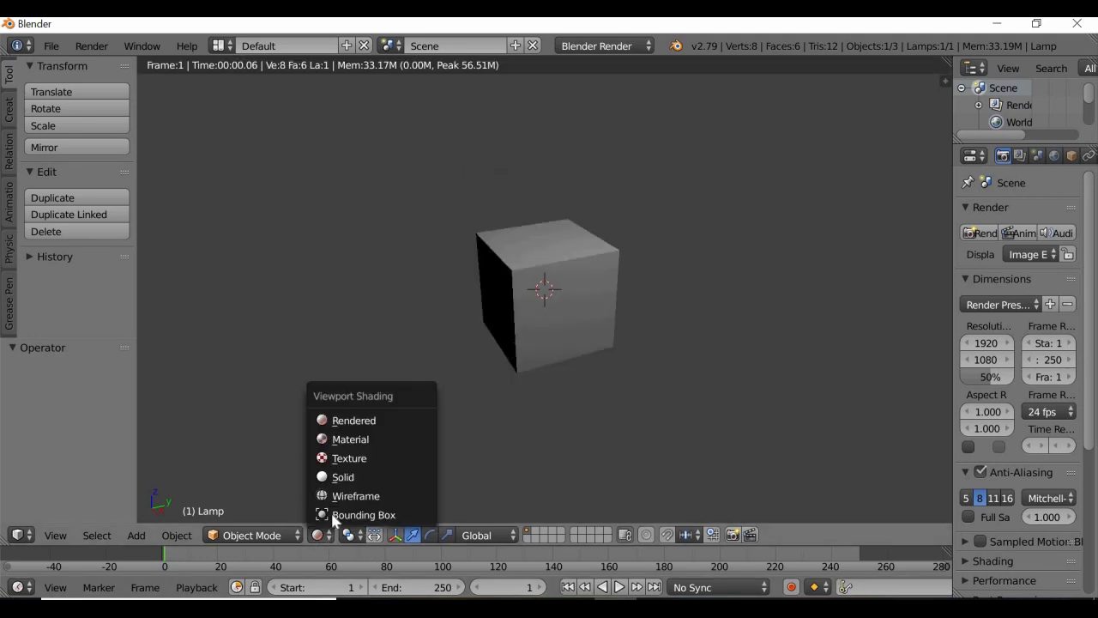
{"action": "left_click", "coordinate": [412, 474]}
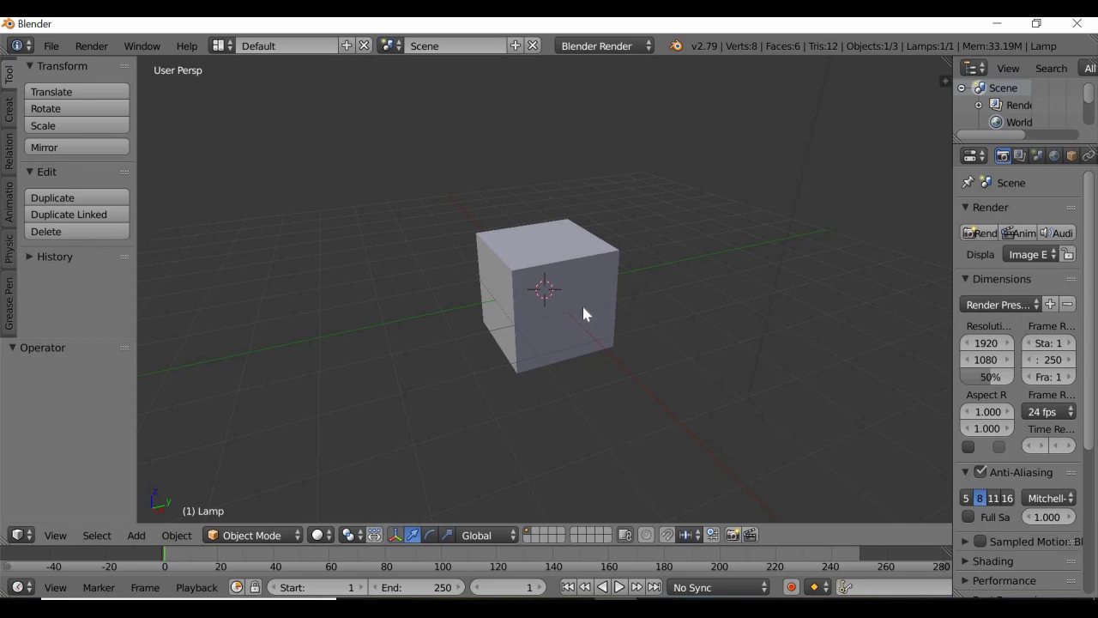
Select the cube and show its object properties in a widened properties editor.
{"action": "right_click", "coordinate": [544, 264]}
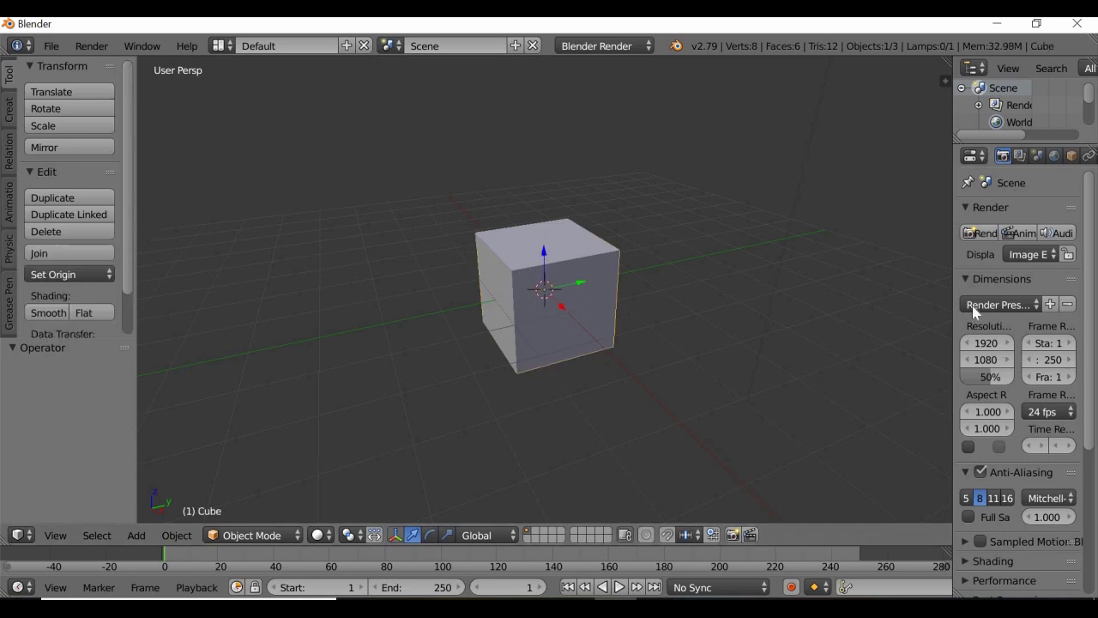
{"action": "left_click_drag", "start_coordinate": [951, 279], "coordinate": [800, 282]}
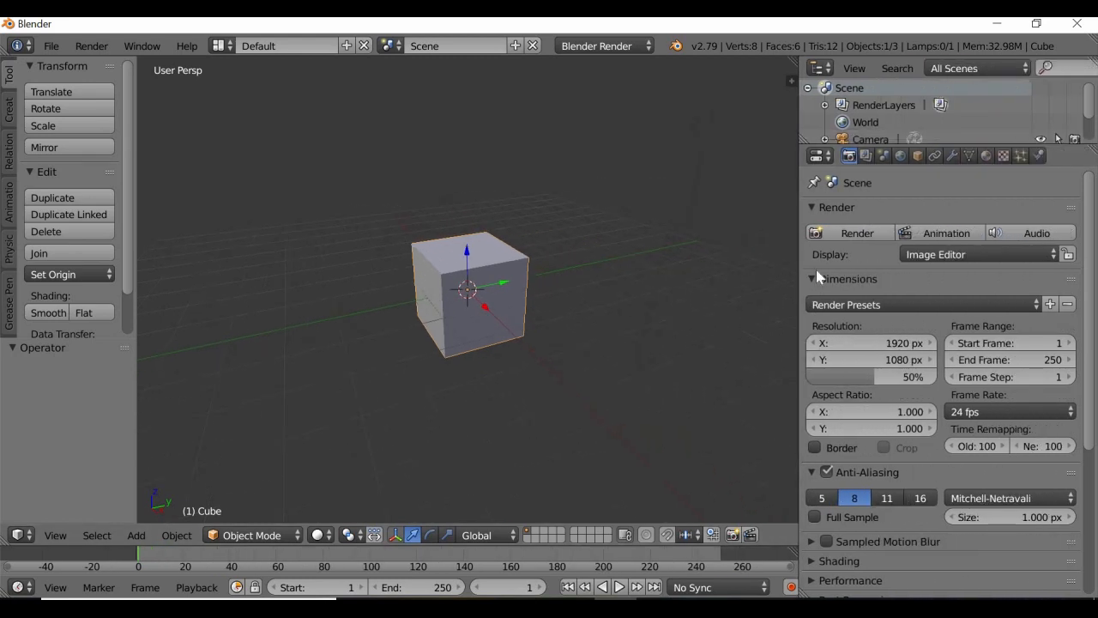
{"action": "left_click", "coordinate": [917, 155]}
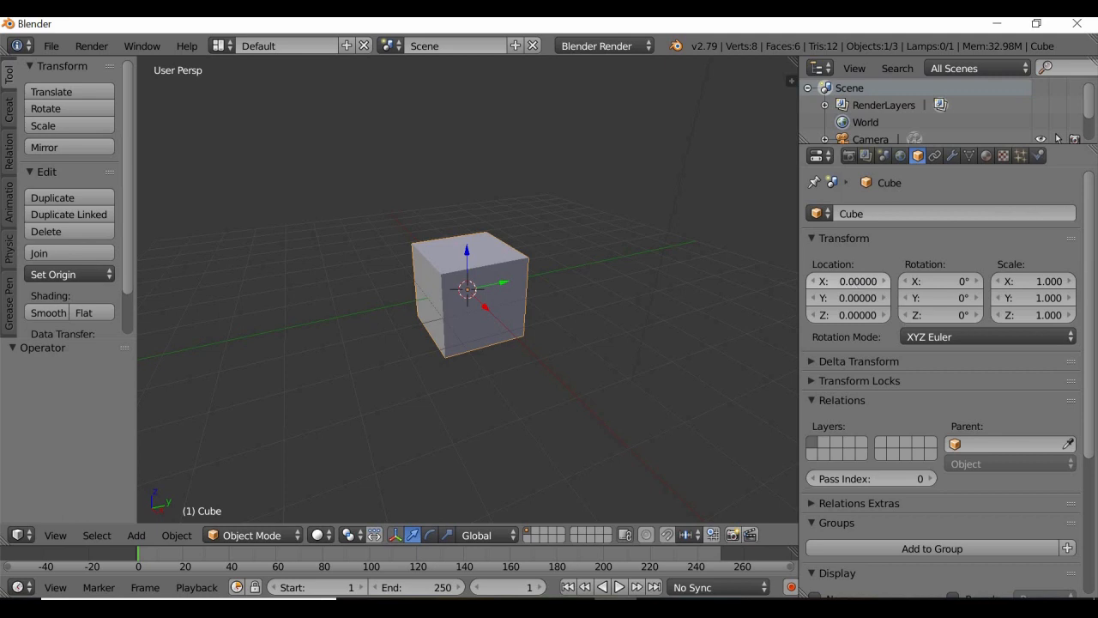
Try shifting the cube through its X and Y location values, and reset both to 0.
{"action": "left_click_drag", "start_coordinate": [860, 288], "coordinate": [865, 311]}
{"action": "left_click", "coordinate": [861, 281]}
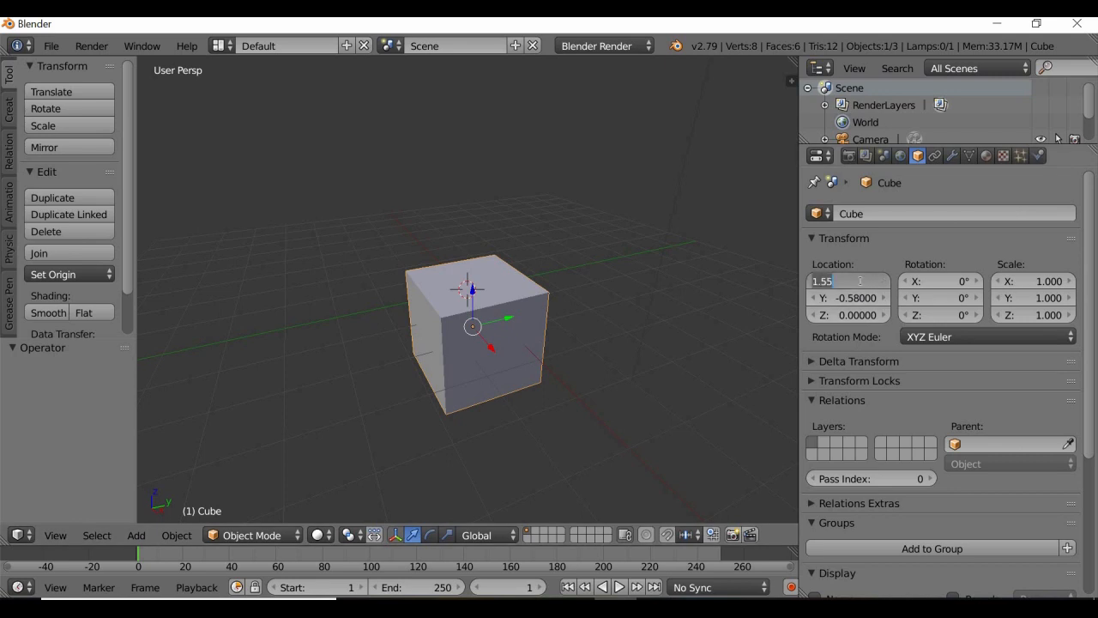
{"action": "type", "text": "0"}
{"action": "key", "text": "Return"}
{"action": "left_click", "coordinate": [859, 297]}
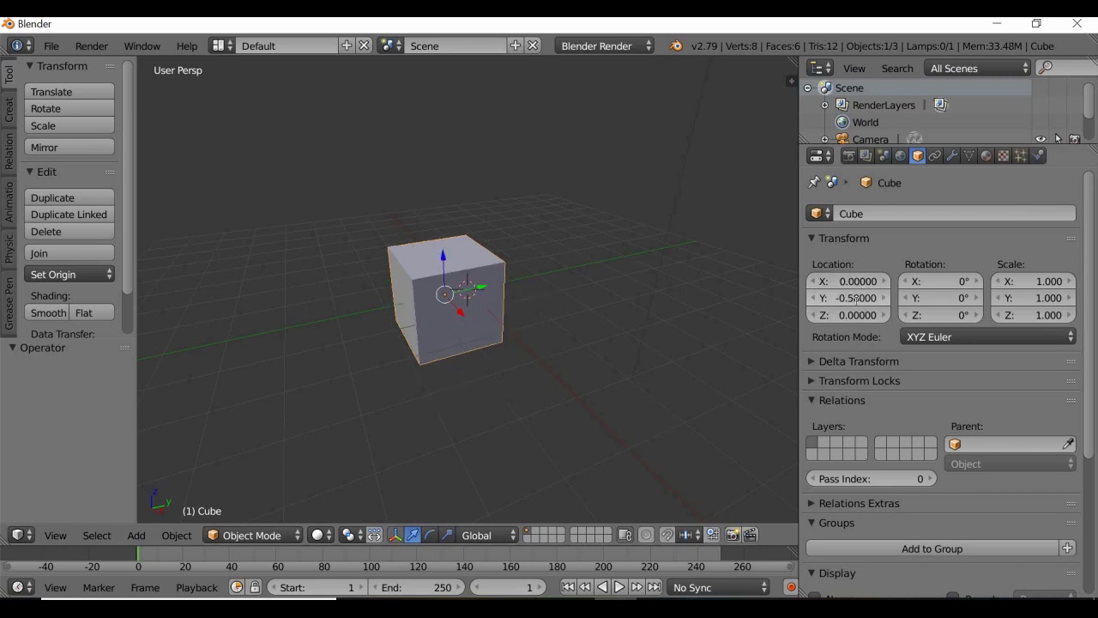
{"action": "type", "text": "0"}
{"action": "key", "text": "Return"}
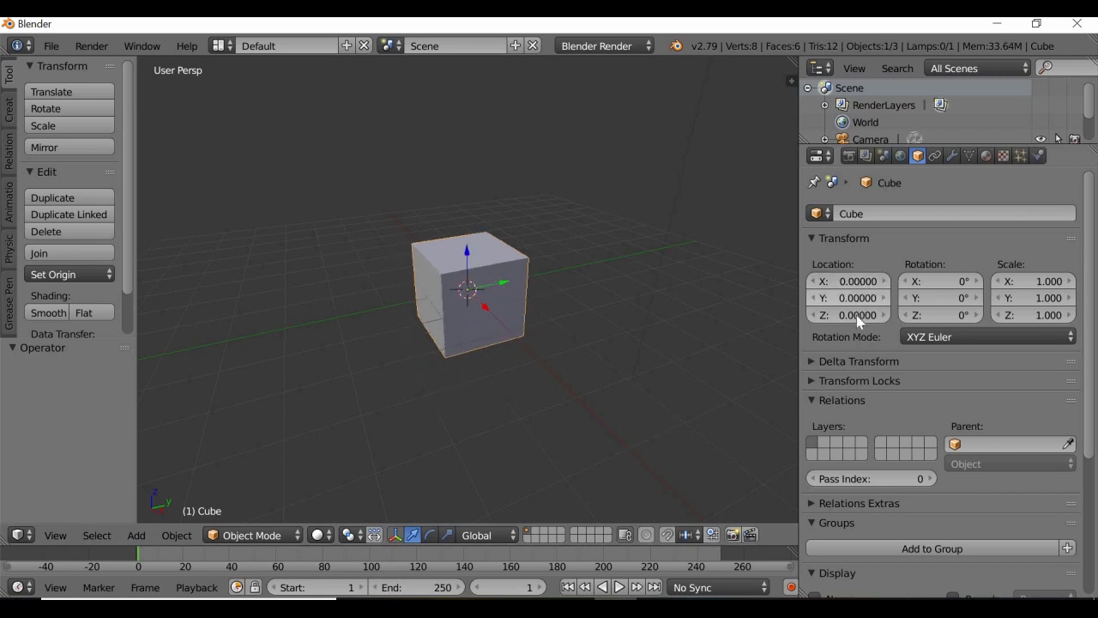
Set the cube's Z location to 0.
{"action": "left_click", "coordinate": [856, 315]}
{"action": "type", "text": "0"}
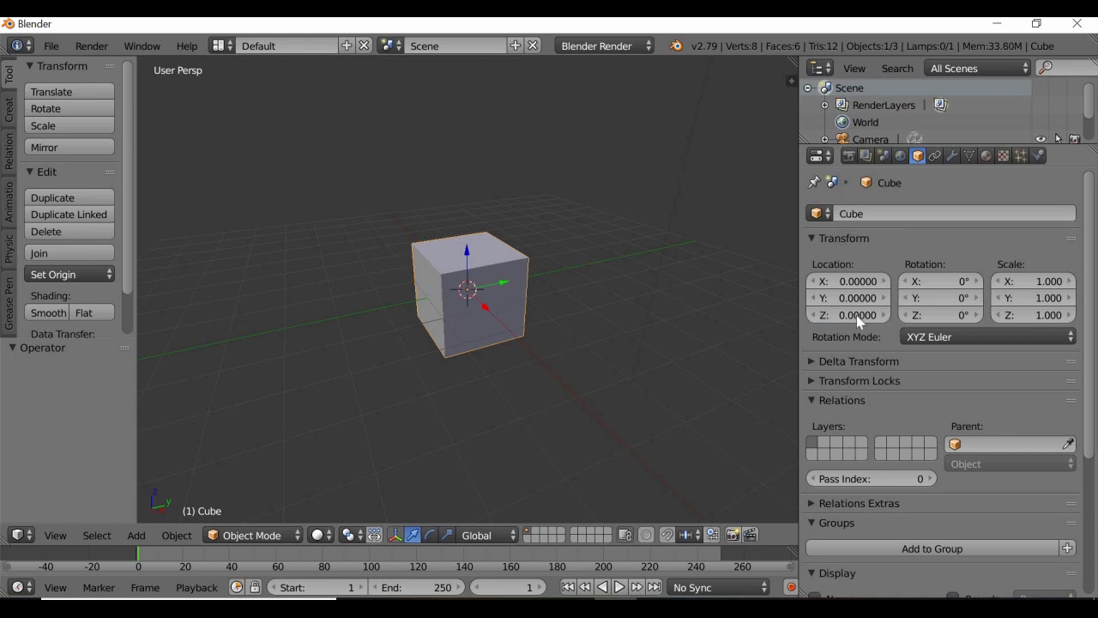
{"action": "key", "text": "Return"}
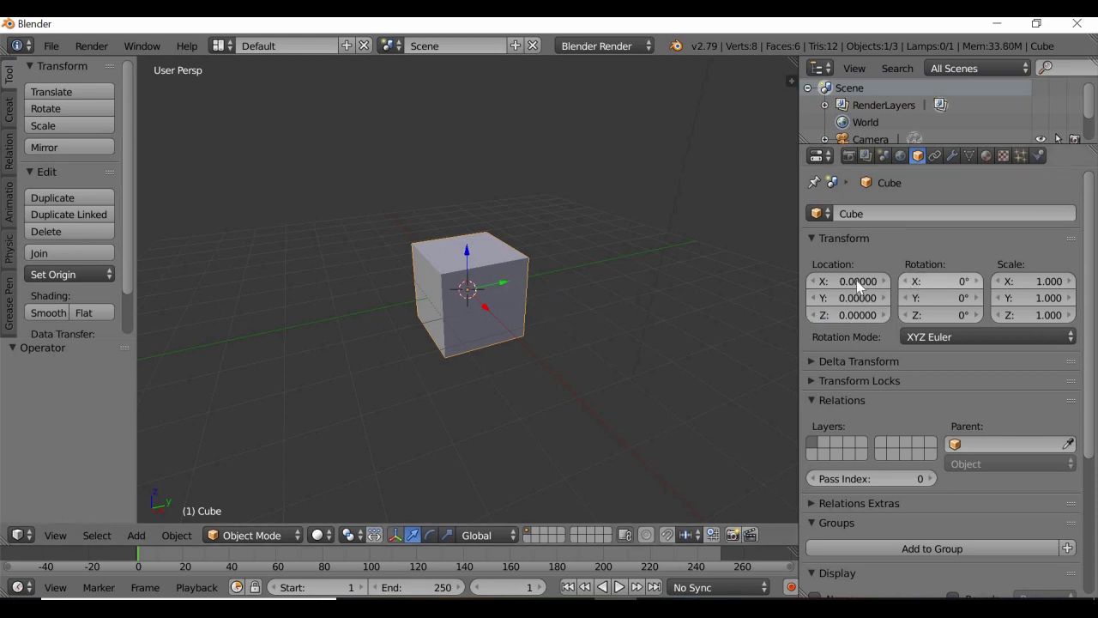
Move the cube along Y by about -2.455 and back by about 2.411, and stretch its X scale to 1.760.
{"action": "left_click_drag", "start_coordinate": [506, 283], "coordinate": [463, 342]}
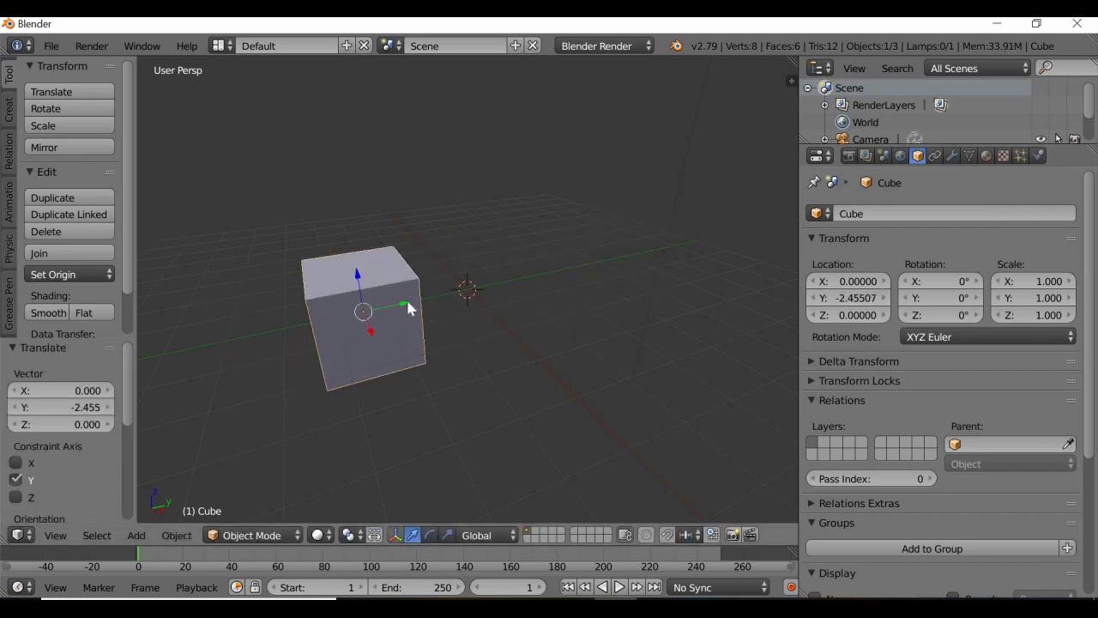
{"action": "key", "text": "g"}
{"action": "key", "text": "y"}
{"action": "left_click", "coordinate": [1095, 324]}
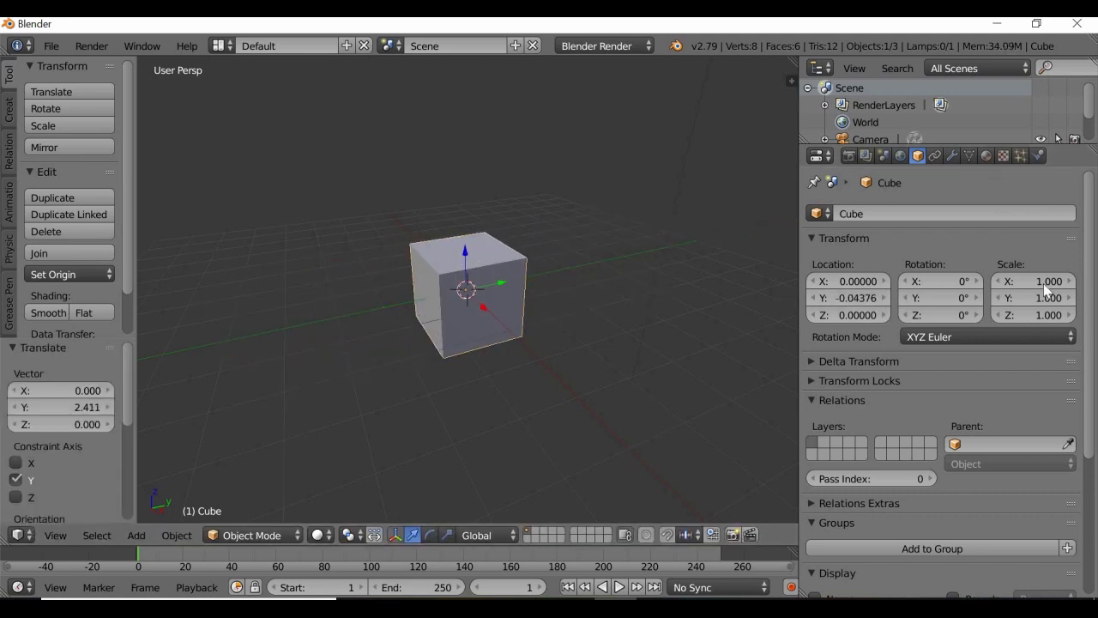
{"action": "left_click_drag", "start_coordinate": [1047, 282], "coordinate": [1072, 282]}
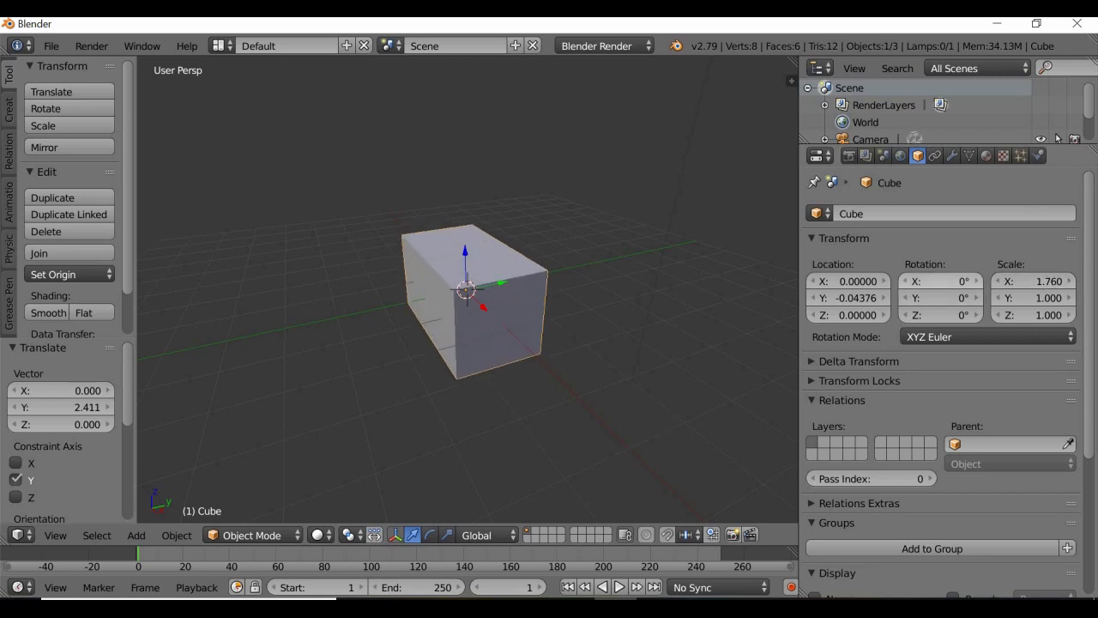
Try rotating the cube about X to -80.5° and -101°, discarding both rotations.
{"action": "mouse_move", "coordinate": [928, 281]}
{"action": "left_mouse_down"}
{"action": "mouse_move", "coordinate": [918, 281]}
{"action": "mouse_move", "coordinate": [928, 282]}
{"action": "left_mouse_up"}
{"action": "key", "text": "Escape"}
{"action": "mouse_move", "coordinate": [962, 288]}
{"action": "left_mouse_down"}
{"action": "mouse_move", "coordinate": [927, 282]}
{"action": "mouse_move", "coordinate": [957, 282]}
{"action": "left_mouse_up"}
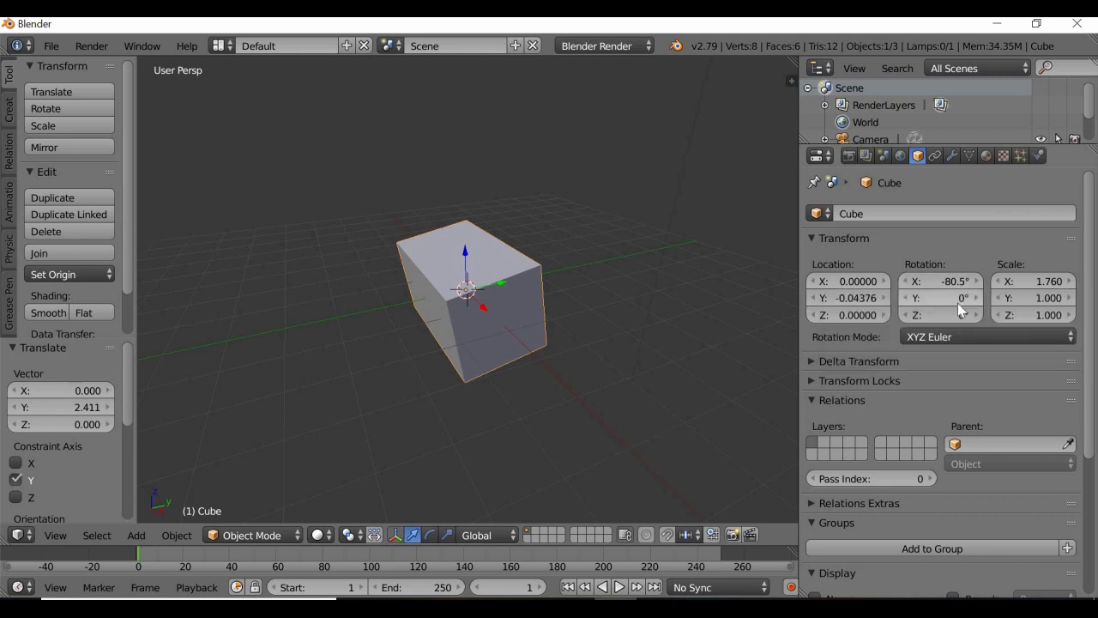
{"action": "key", "text": "ctrl+z"}
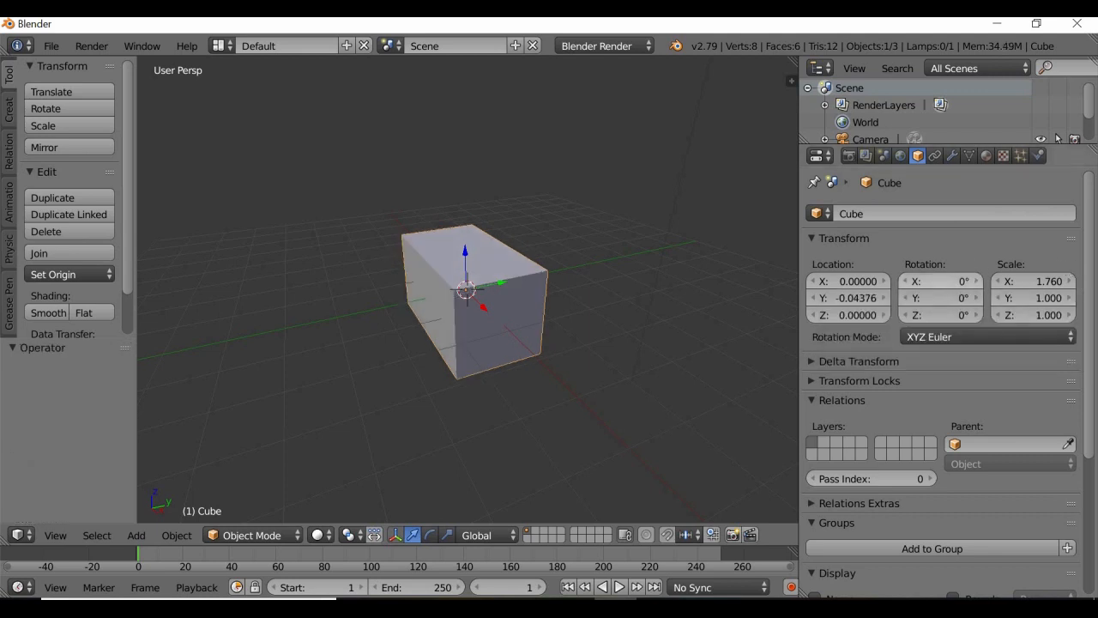
{"action": "left_click_drag", "start_coordinate": [943, 281], "coordinate": [896, 281]}
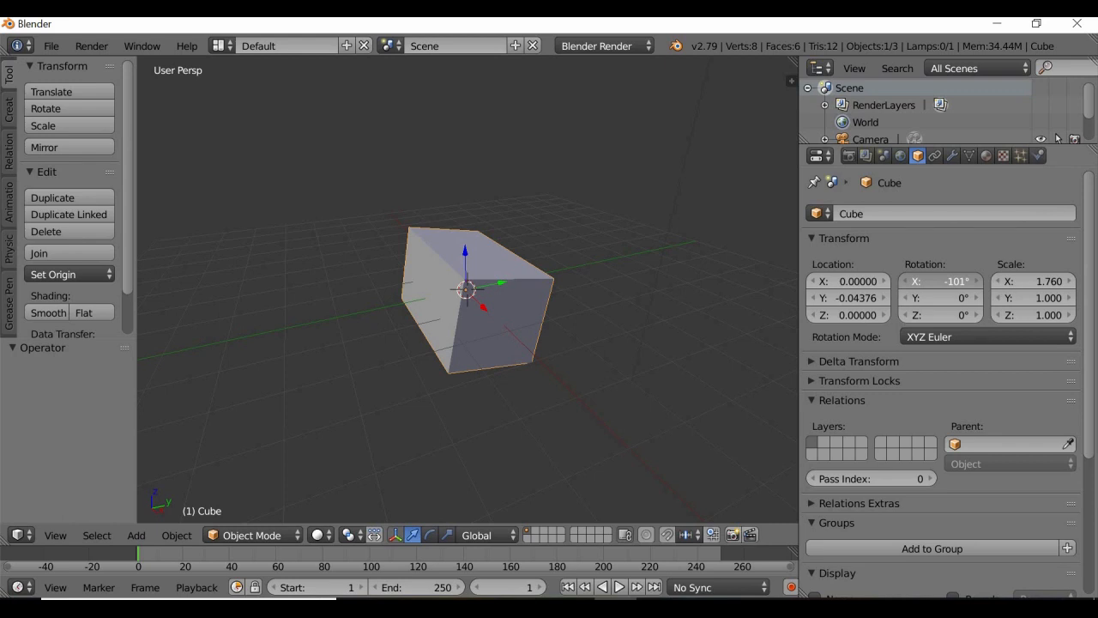
{"action": "key", "text": "Escape"}
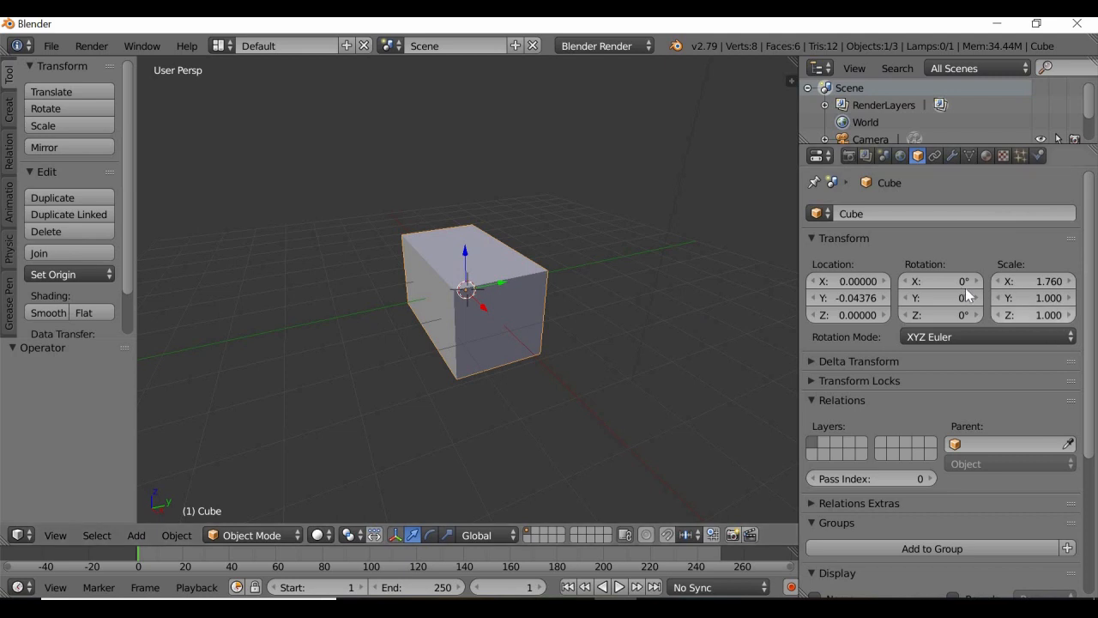
Try changing the cube's Y rotation and Y scale values, cancelling both changes.
{"action": "left_click_drag", "start_coordinate": [975, 297], "coordinate": [777, 297]}
{"action": "key", "text": "Escape"}
{"action": "key", "text": "Escape"}
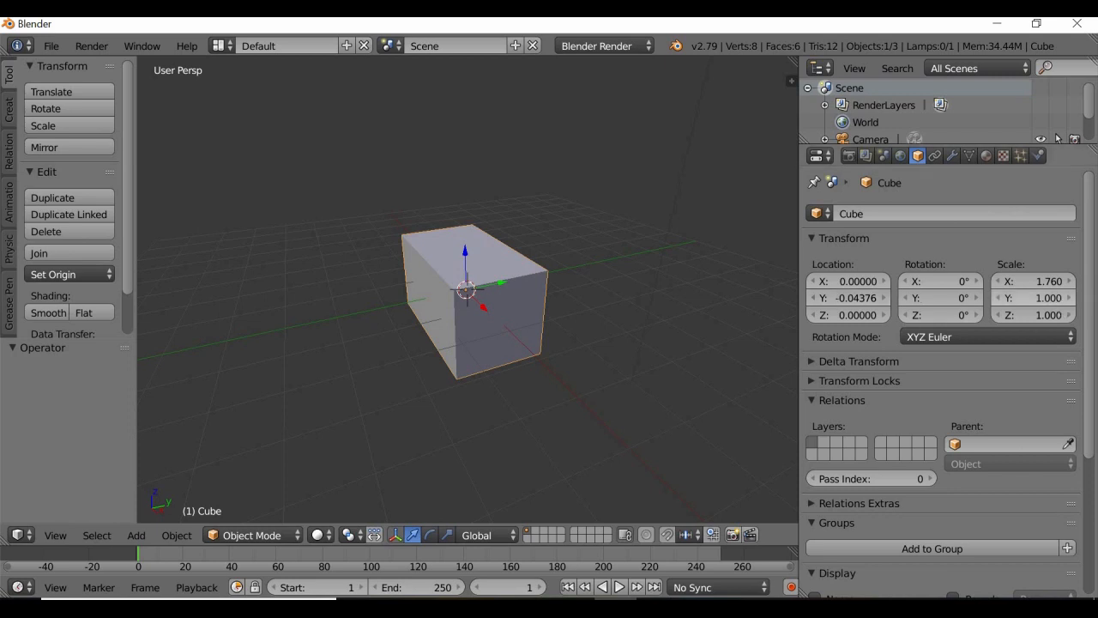
{"action": "left_click_drag", "start_coordinate": [1060, 299], "coordinate": [1062, 304]}
{"action": "key", "text": "Escape"}
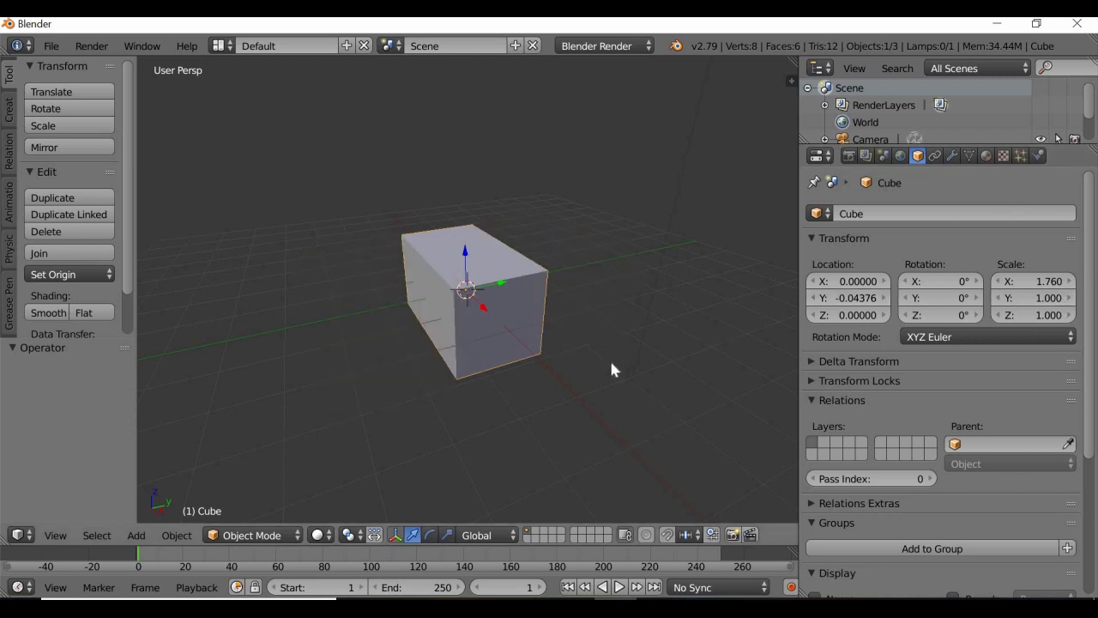
Show the cube's material properties and enlarge the material slot list slightly.
{"action": "left_click", "coordinate": [986, 156]}
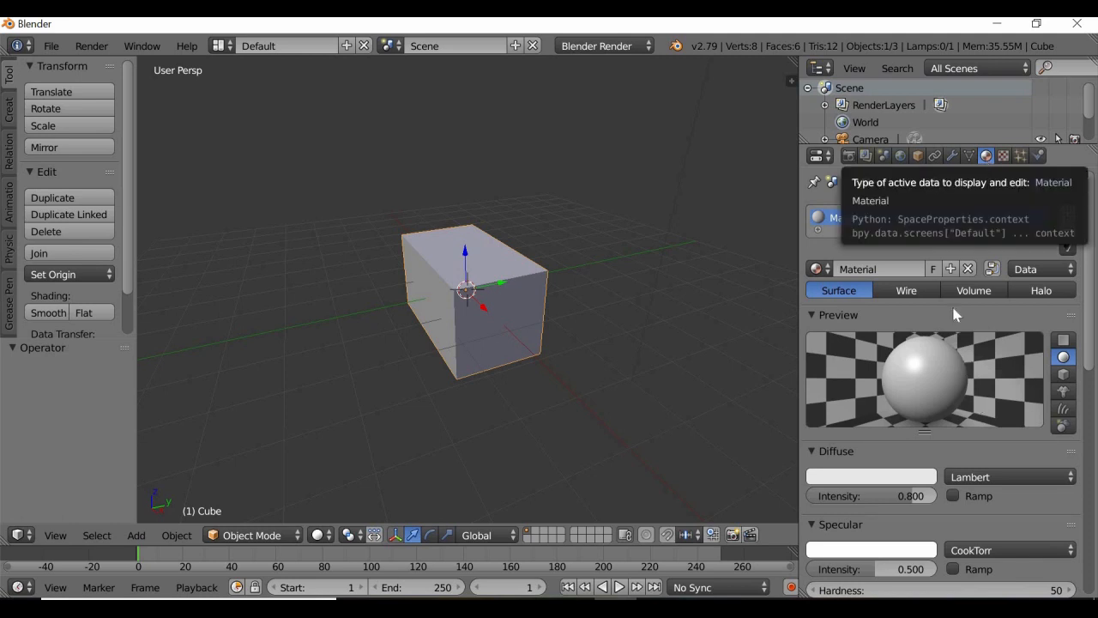
{"action": "left_click_drag", "start_coordinate": [936, 230], "coordinate": [936, 332]}
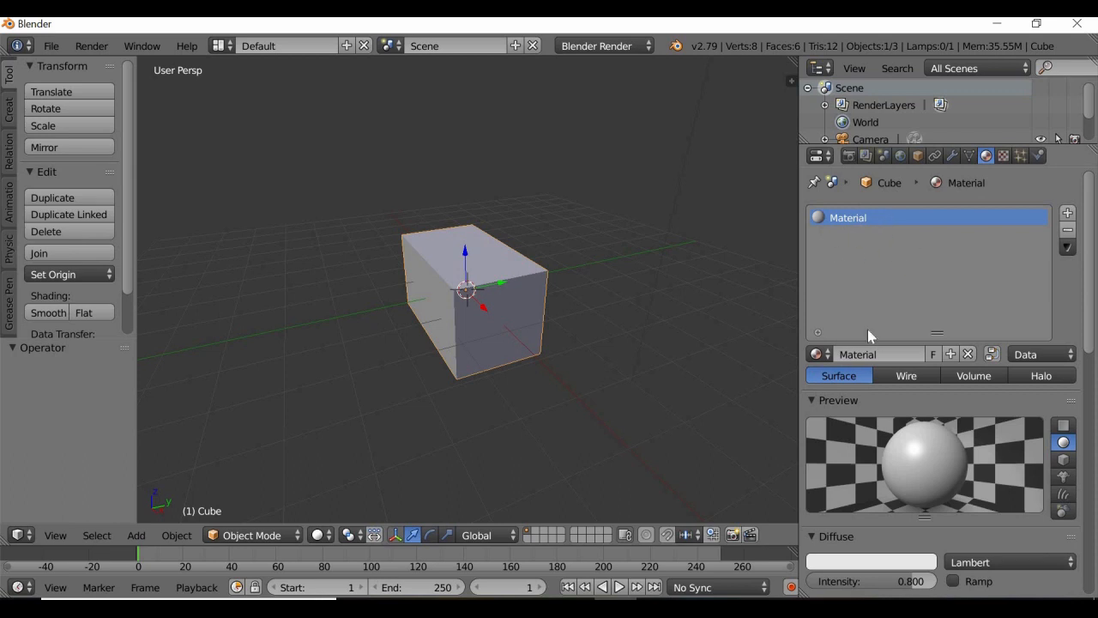
{"action": "left_click_drag", "start_coordinate": [936, 332], "coordinate": [928, 283]}
Set the cube material's diffuse colour to green with R 0.050, G 0.800 and B 0.106.
{"action": "left_click", "coordinate": [873, 514]}
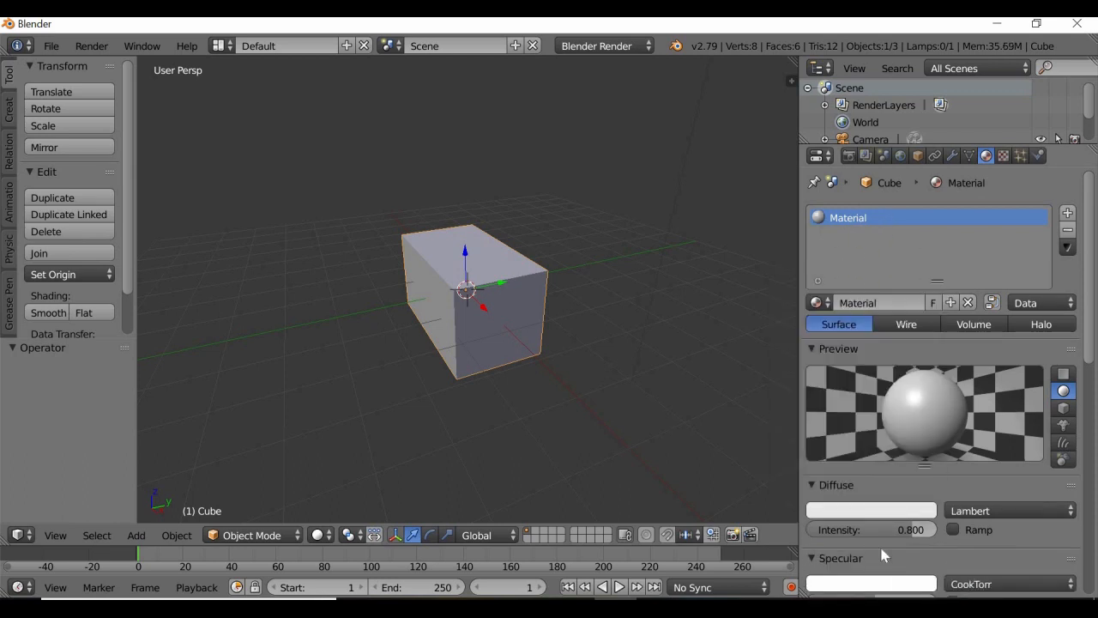
{"action": "left_click", "coordinate": [870, 510]}
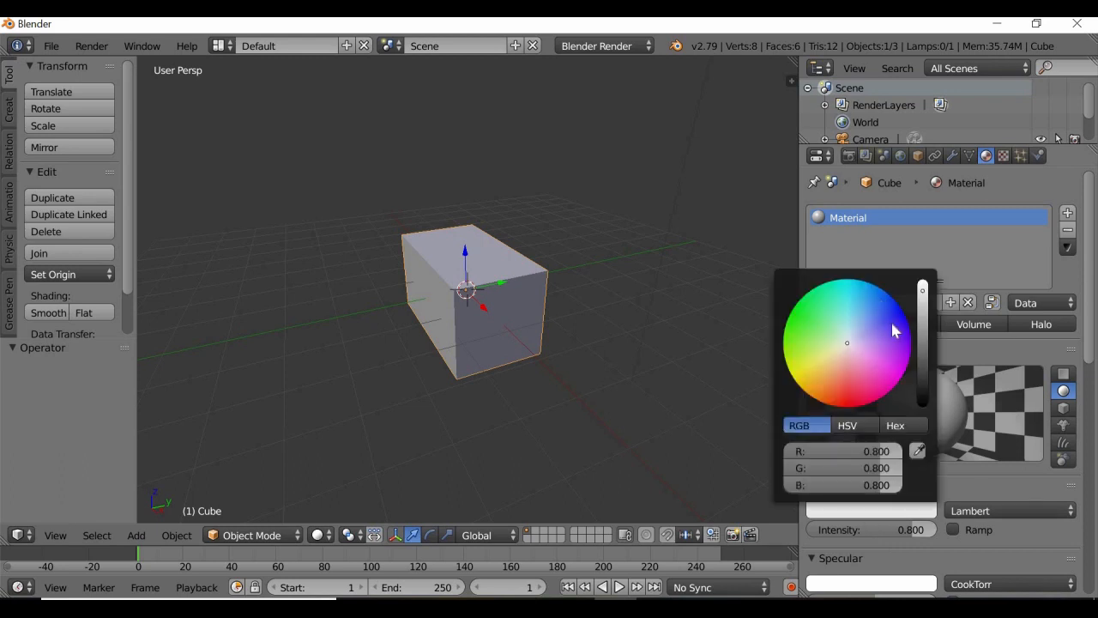
{"action": "left_click", "coordinate": [813, 320]}
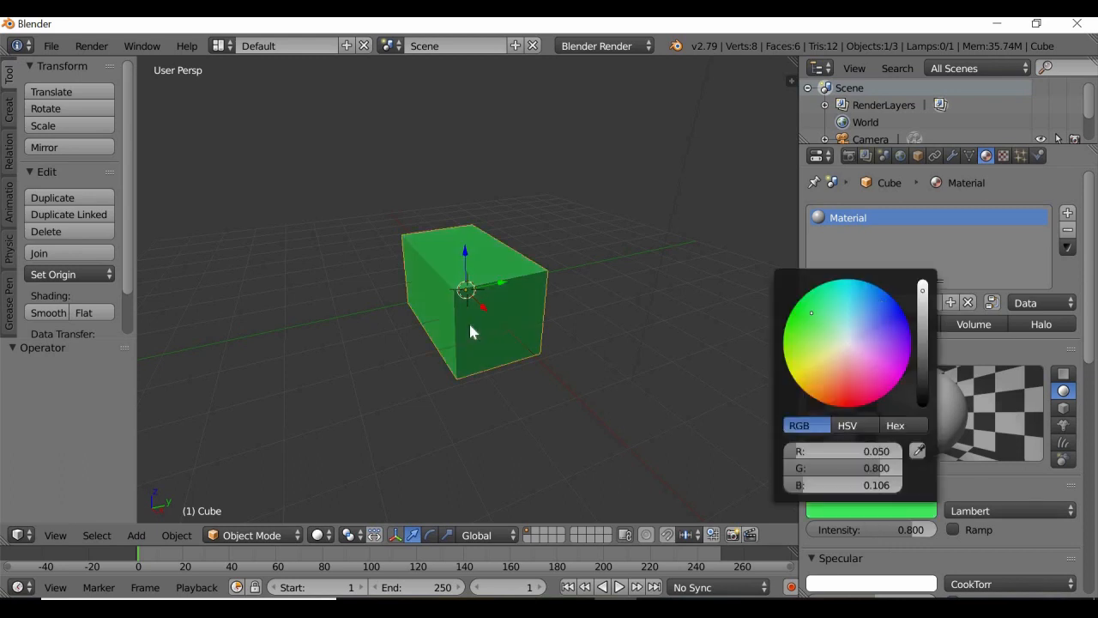
{"action": "left_click", "coordinate": [690, 319]}
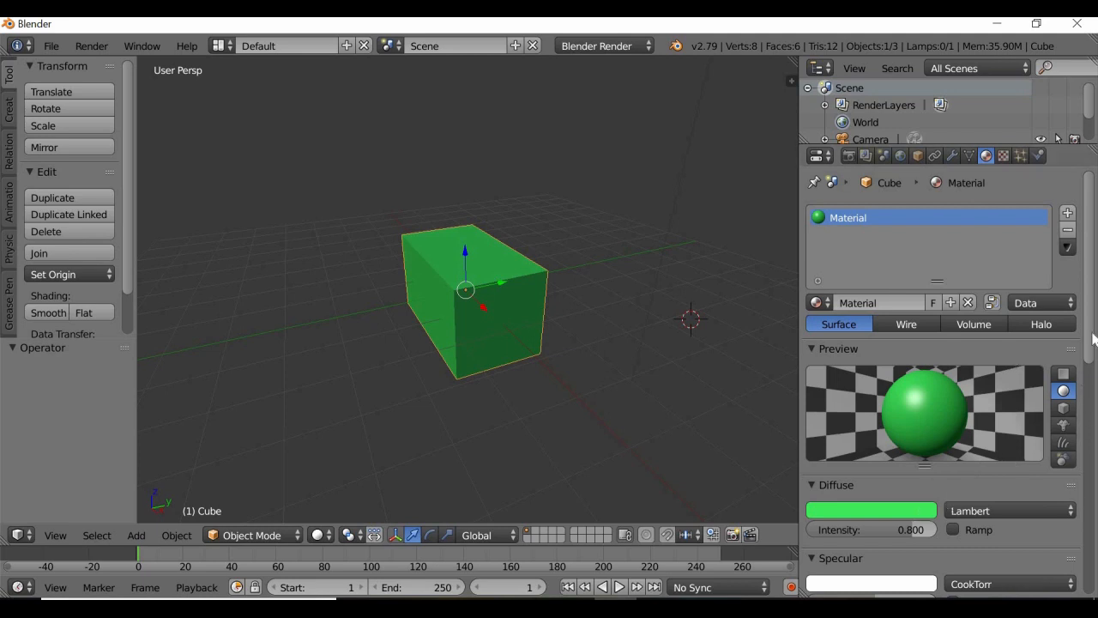
Look through the material's specular, shading and transparency settings, and examine the green cube from several sides.
{"action": "scroll", "coordinate": [989, 368], "scroll_direction": "down", "scroll_amount": 6}
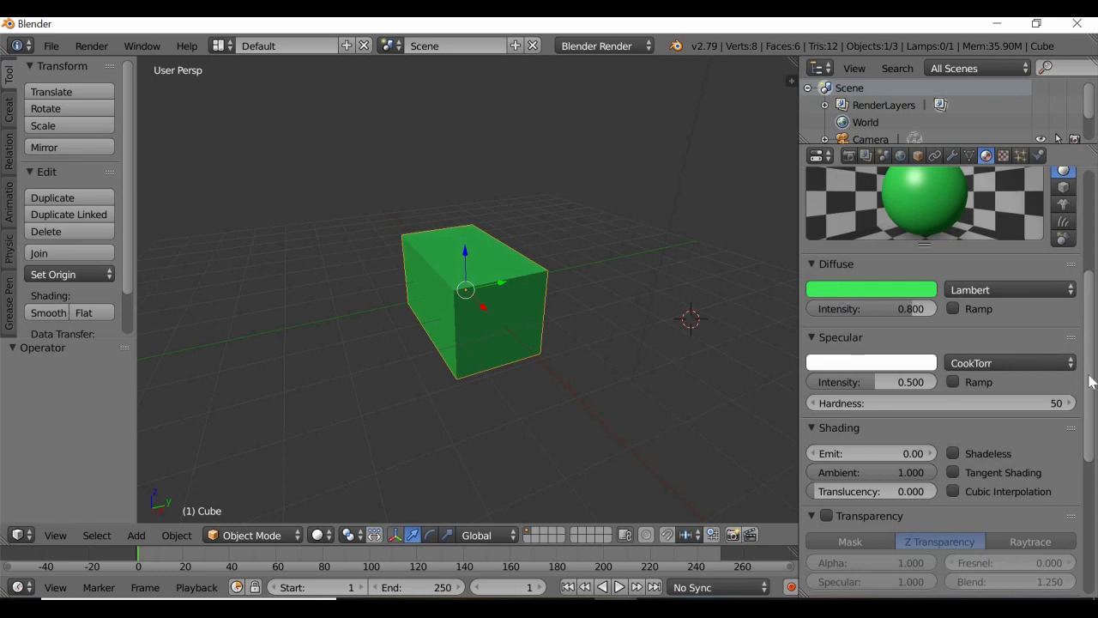
{"action": "scroll", "coordinate": [975, 346], "scroll_direction": "up", "scroll_amount": 5}
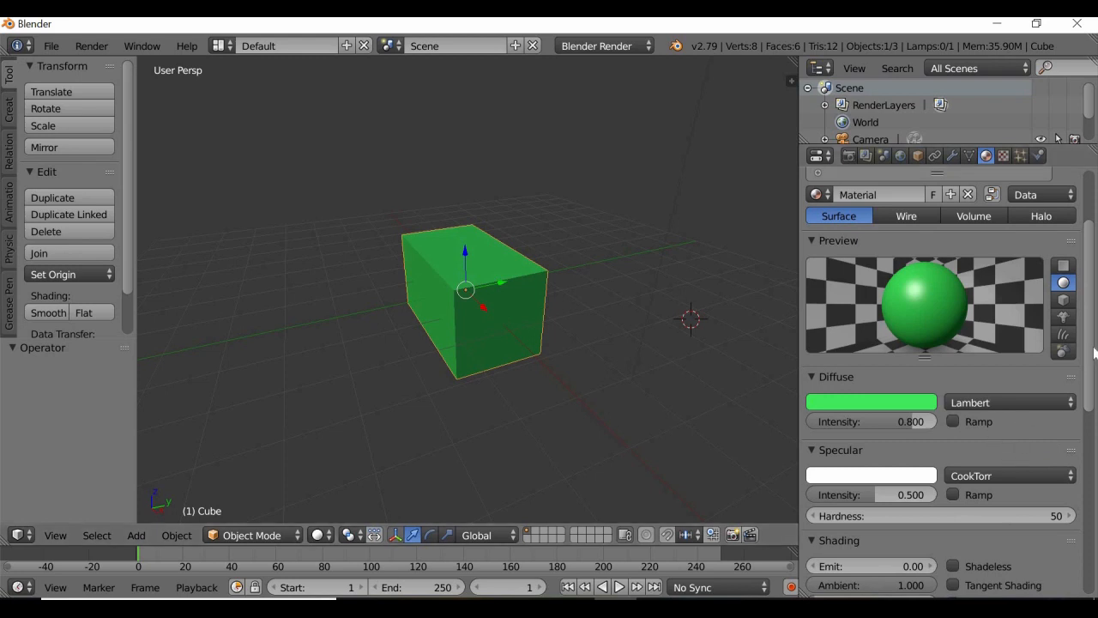
{"action": "scroll", "coordinate": [1088, 352], "scroll_direction": "up", "scroll_amount": 3}
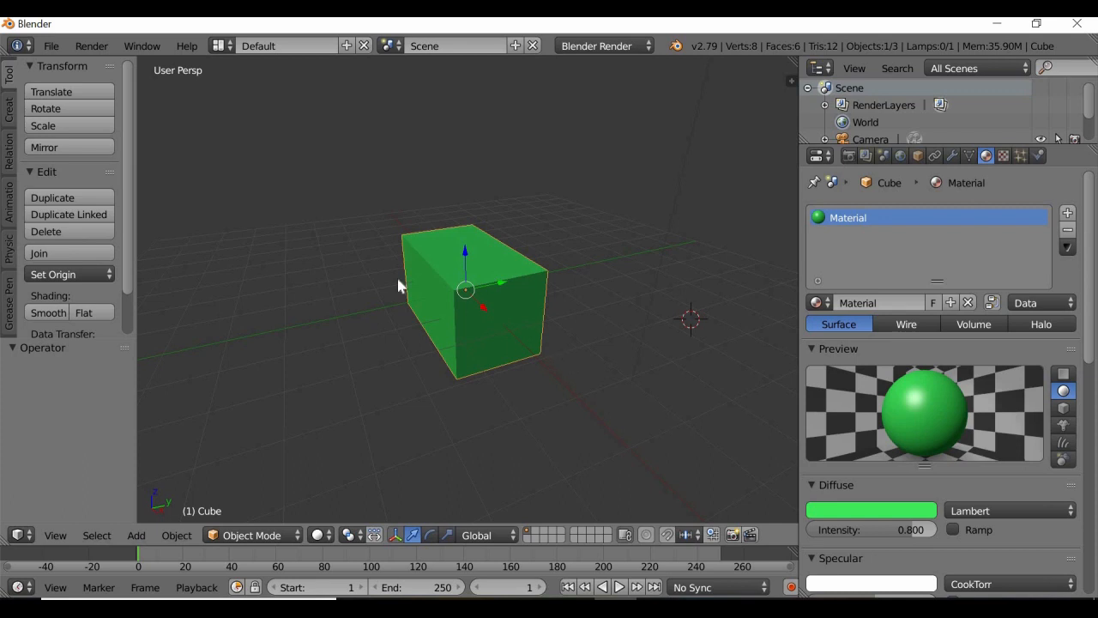
{"action": "middle_click_drag", "start_coordinate": [378, 317], "coordinate": [298, 313]}
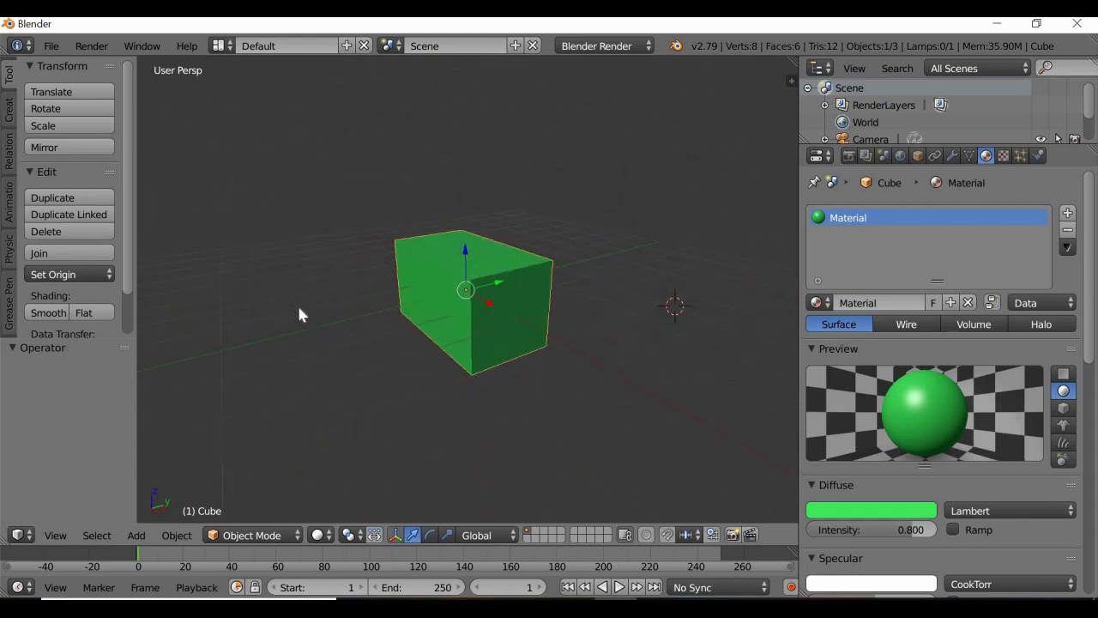
{"action": "scroll", "coordinate": [512, 367], "scroll_direction": "up", "scroll_amount": 2}
{"action": "scroll", "coordinate": [513, 367], "scroll_direction": "down", "scroll_amount": 2}
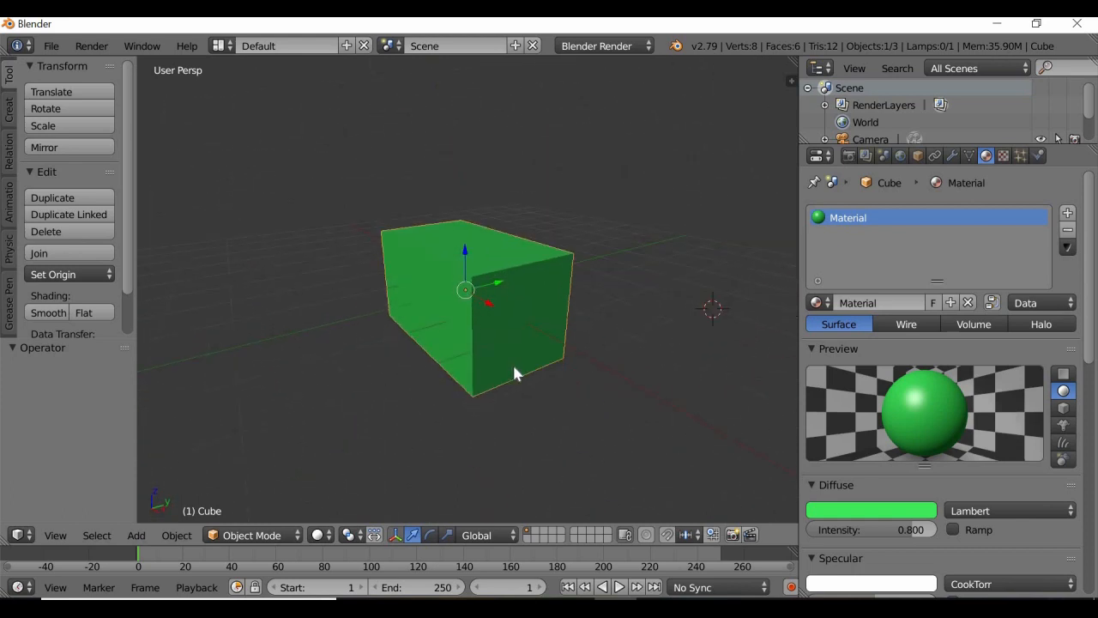
{"action": "middle_click_drag", "start_coordinate": [500, 387], "coordinate": [573, 352]}
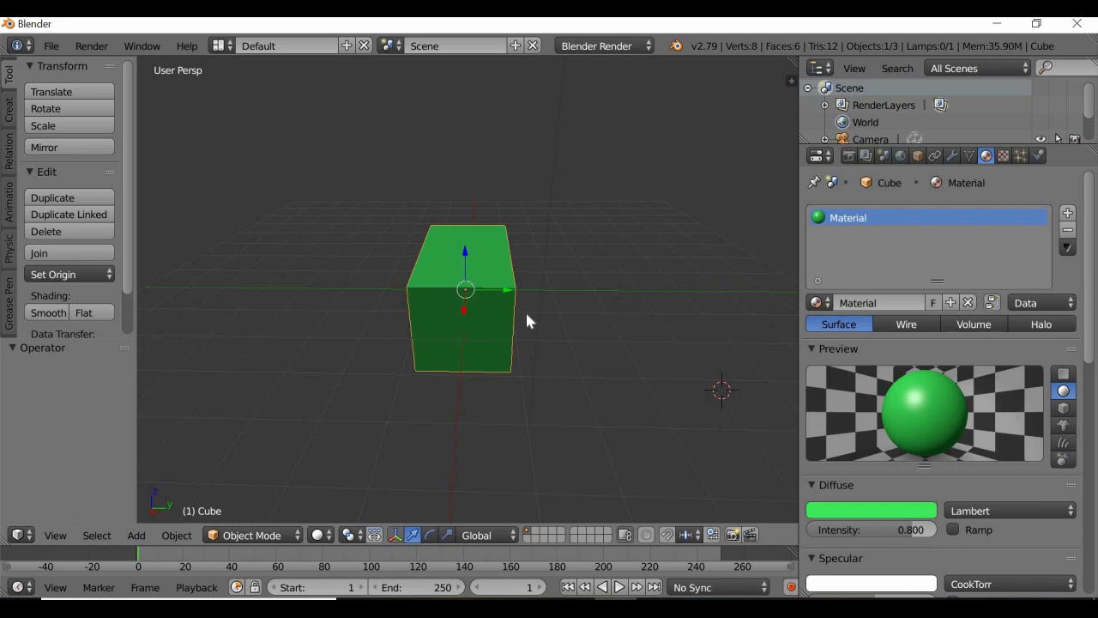
{"action": "middle_click_drag", "start_coordinate": [472, 313], "coordinate": [396, 301]}
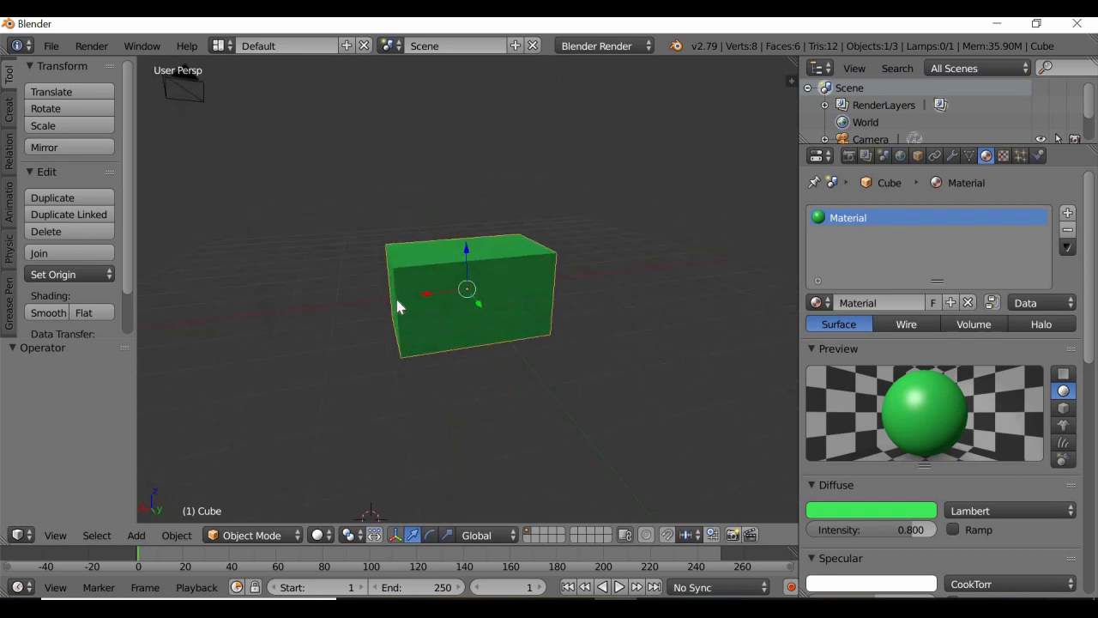
{"action": "scroll", "coordinate": [394, 303], "scroll_direction": "up", "scroll_amount": 3}
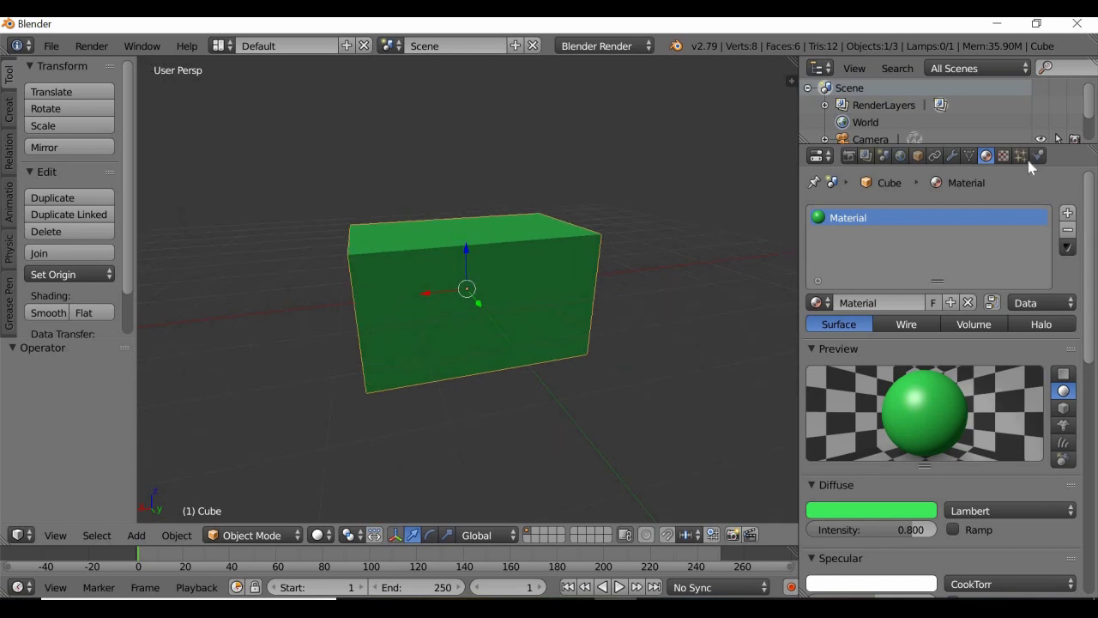
Add a Wireframe modifier to the cube and set its thickness to 0.1330.
{"action": "left_click", "coordinate": [953, 156]}
{"action": "left_click", "coordinate": [897, 220]}
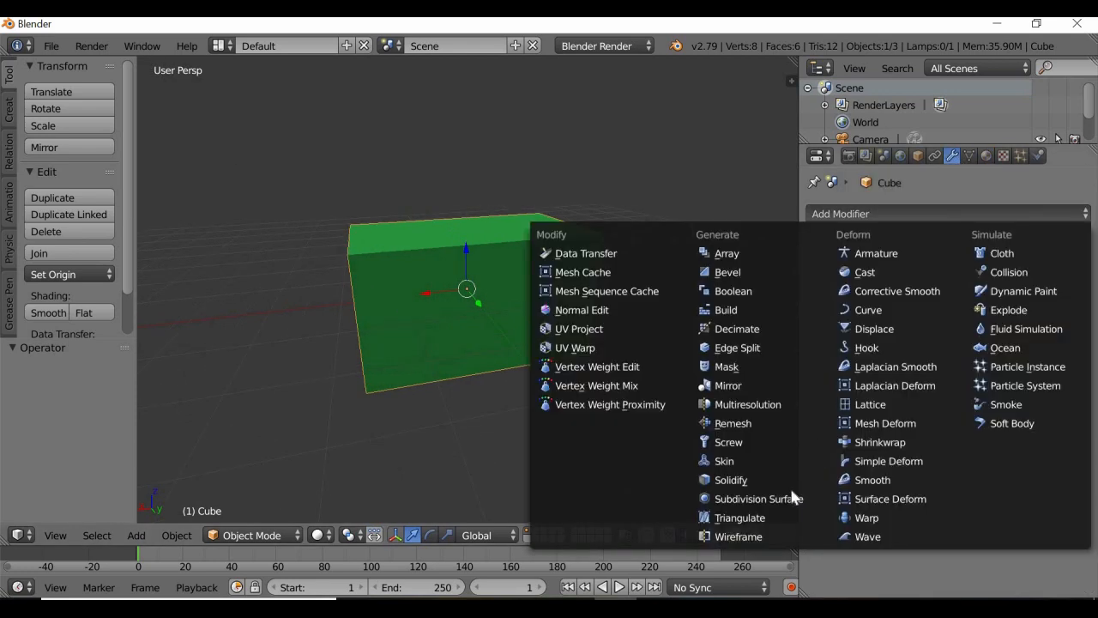
{"action": "left_click", "coordinate": [735, 535]}
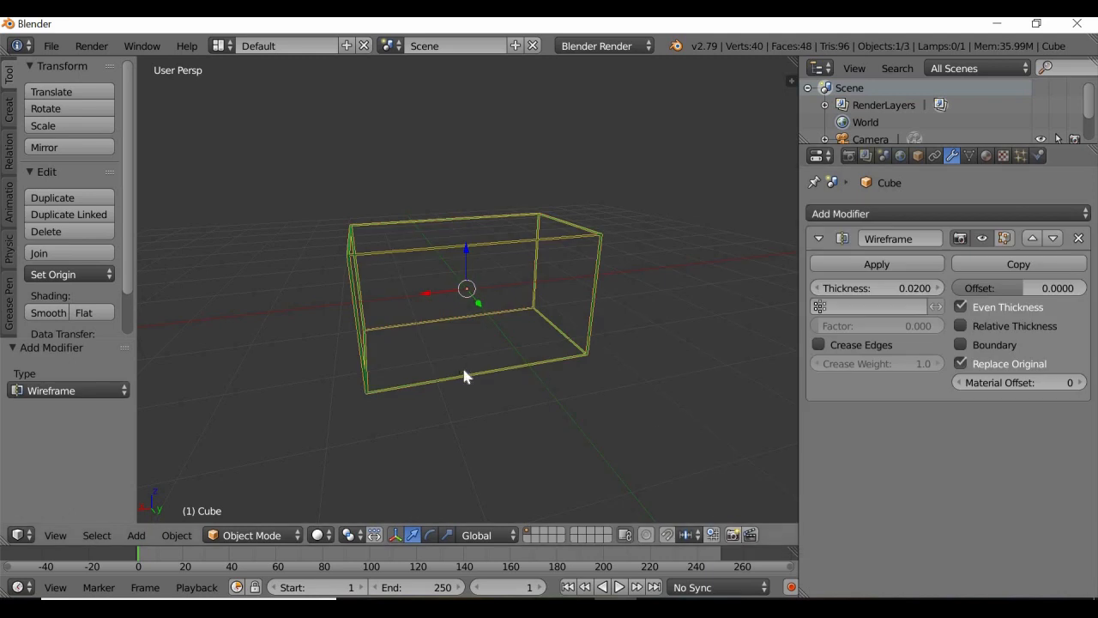
{"action": "middle_click_drag", "start_coordinate": [462, 364], "coordinate": [512, 359]}
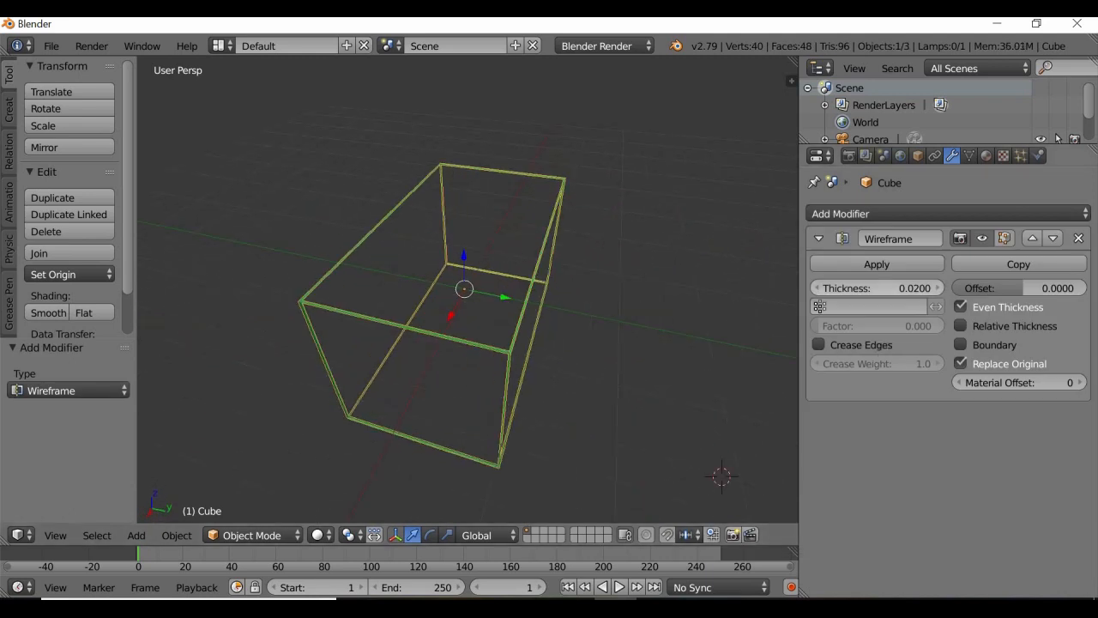
{"action": "left_click_drag", "start_coordinate": [918, 288], "coordinate": [1038, 288]}
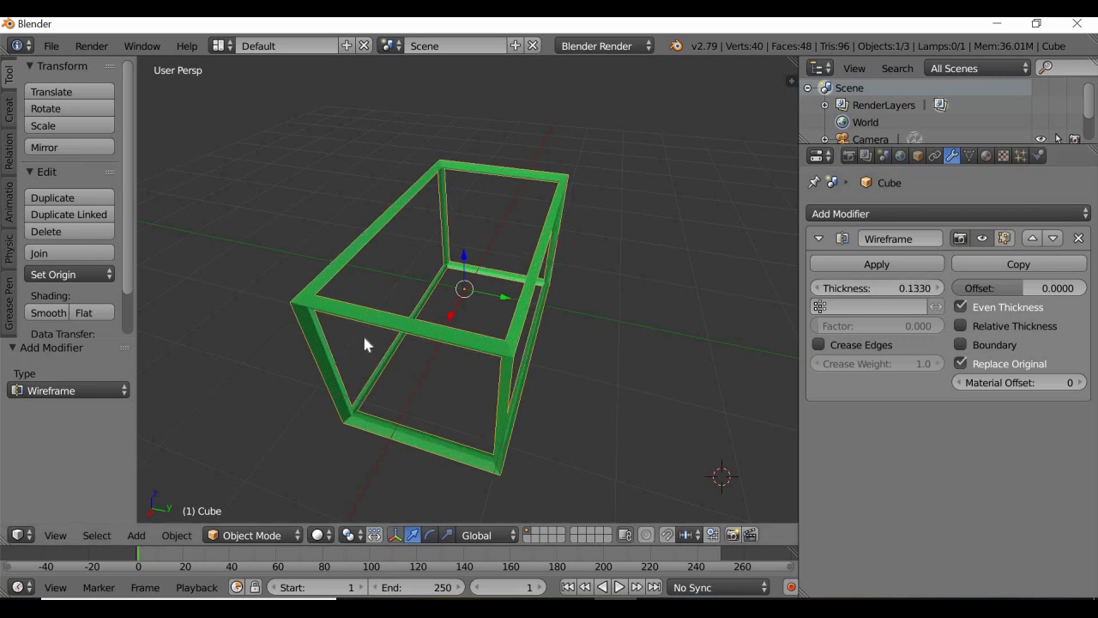